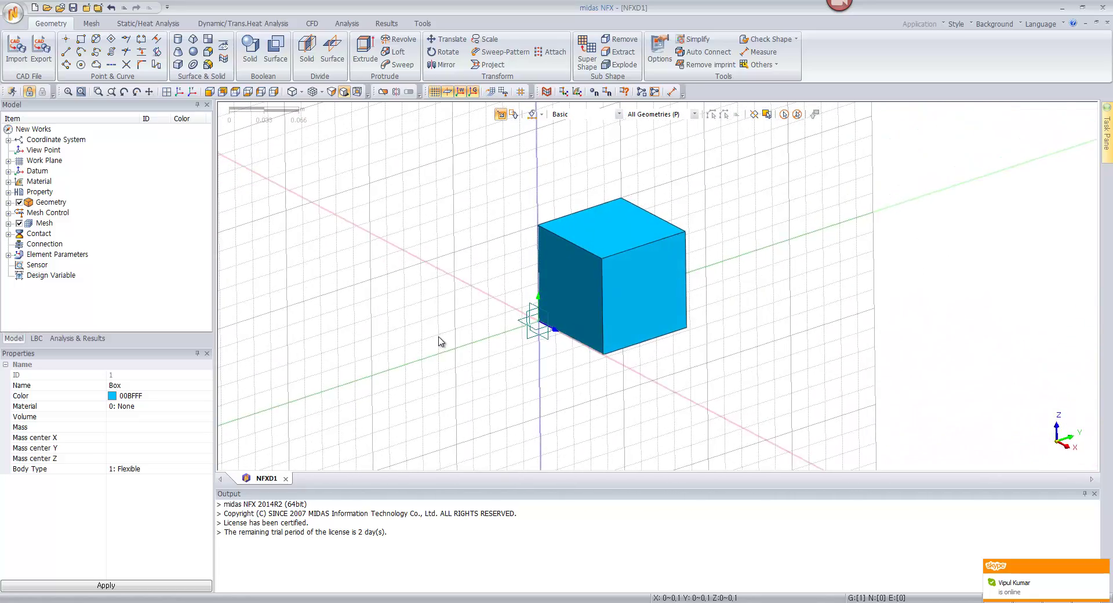
- Start moving the work plane with the datum plane as reference and a custom origin enabled
right_click(481, 308)
left_click(506, 392)
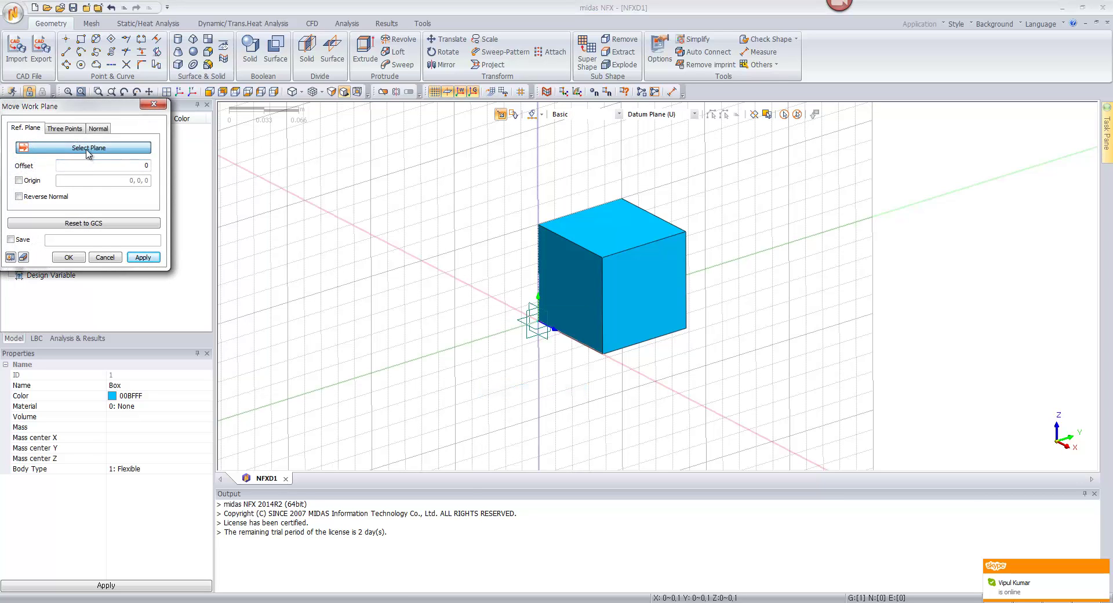
middle_click_drag(396, 297, 580, 353)
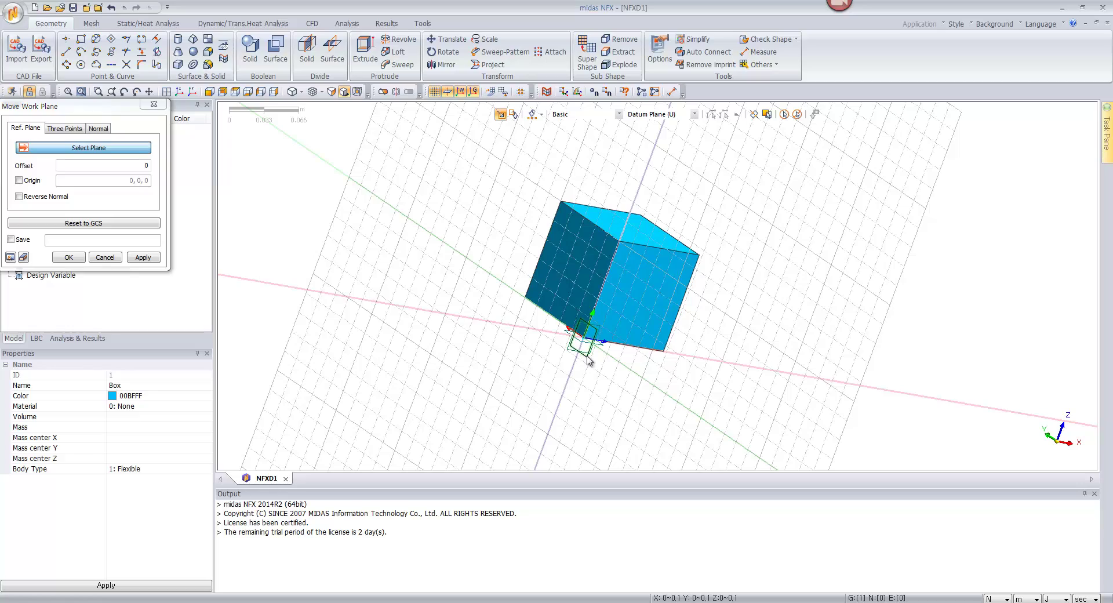
left_click(588, 356)
middle_click_drag(573, 308, 416, 275)
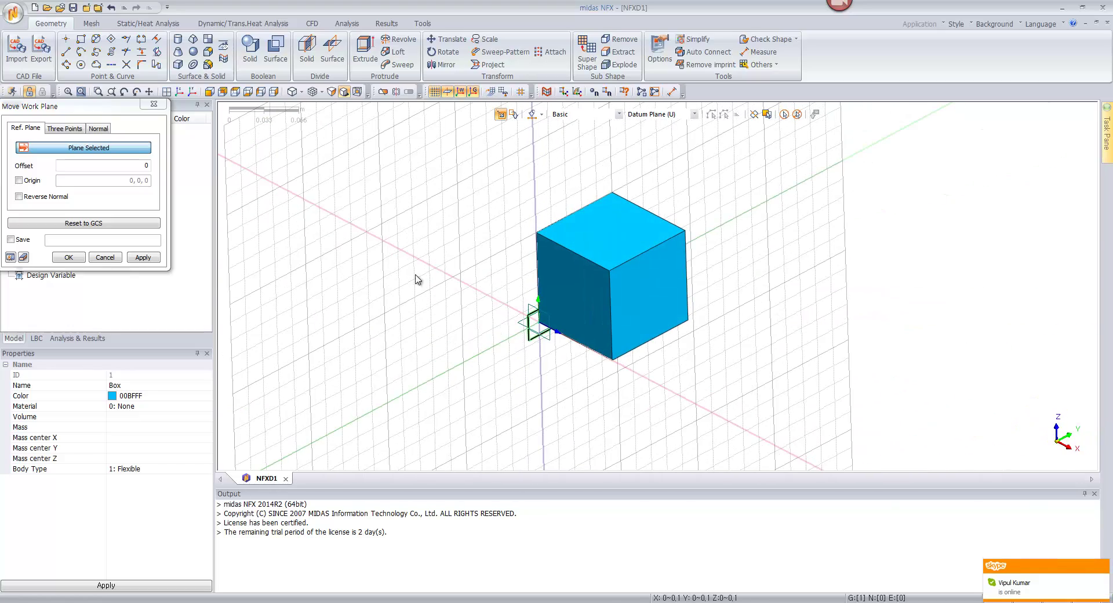
left_click(19, 180)
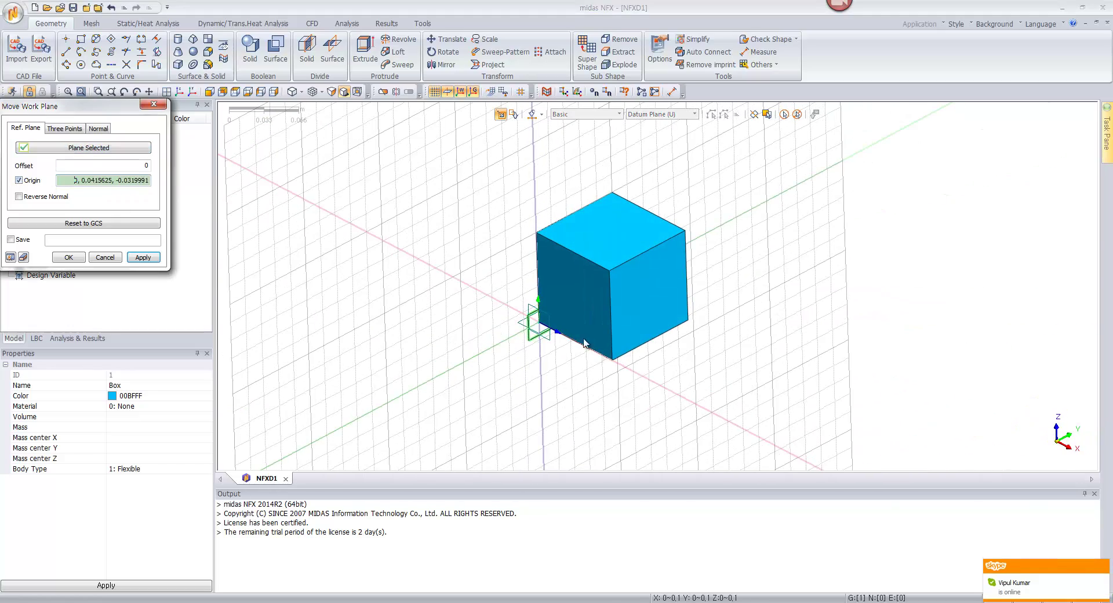
scroll(614, 359, "up", 5)
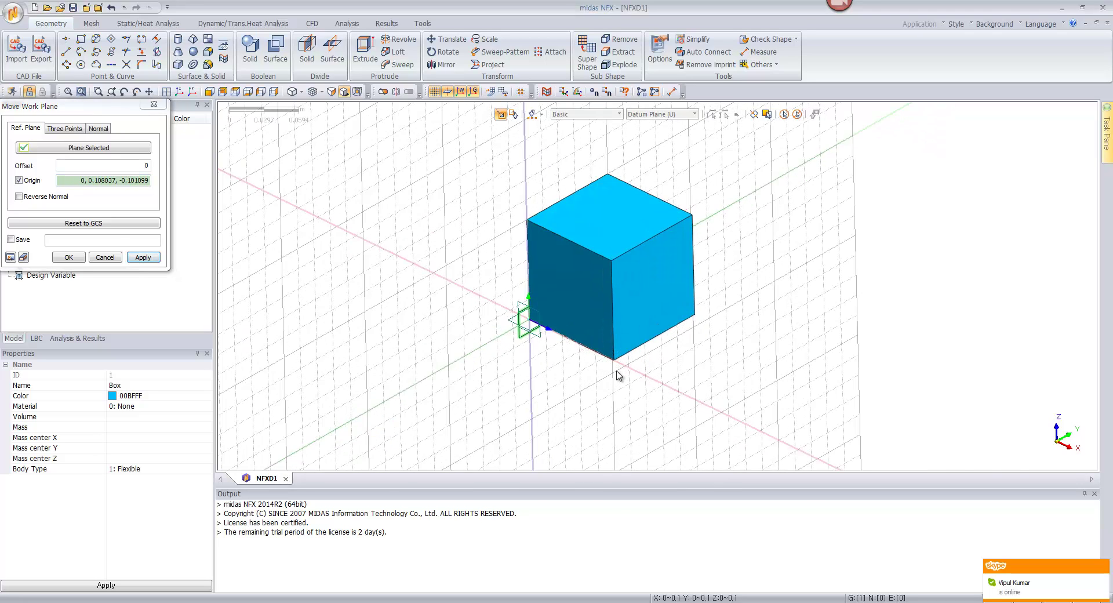
- Turn on point snapping and place the work-plane origin at cube corner 0.1, 0, 0
left_click(530, 93)
left_click(519, 104)
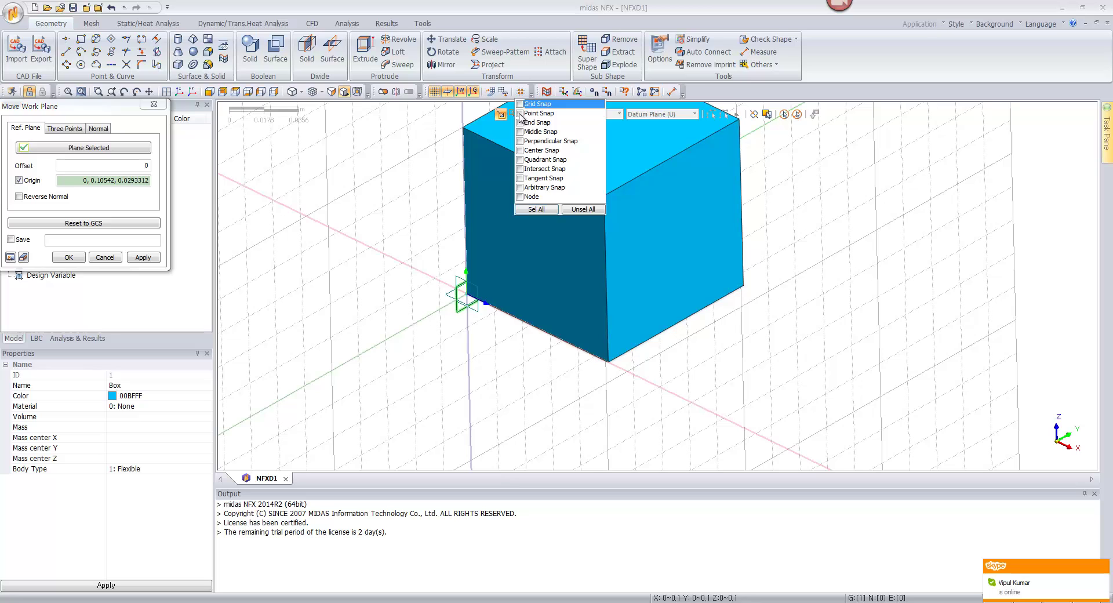
left_click(519, 113)
left_click(520, 93)
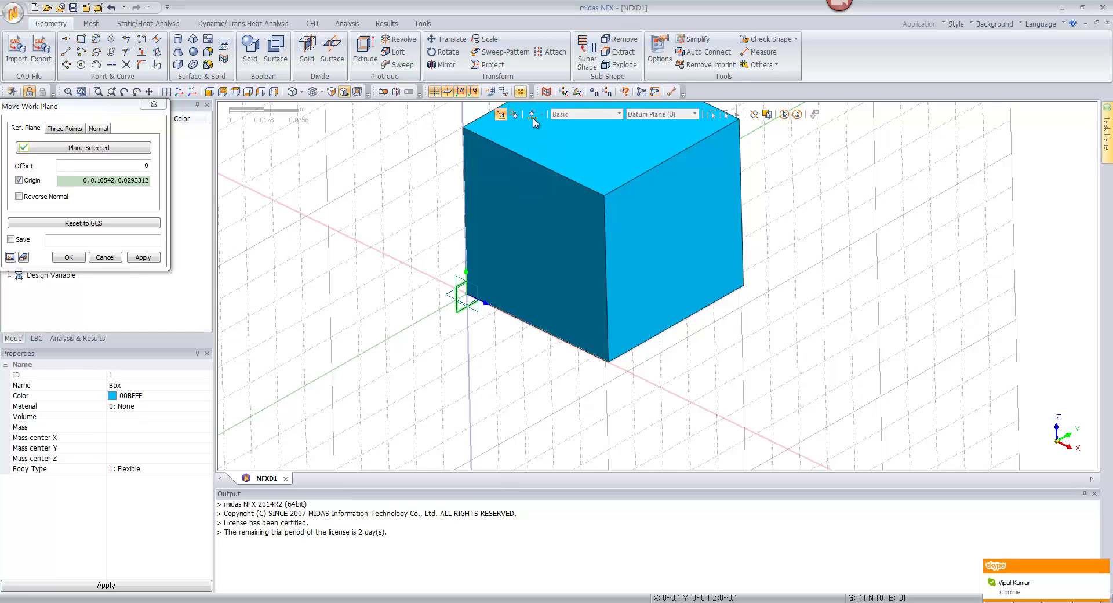
left_click(609, 364)
left_click(69, 257)
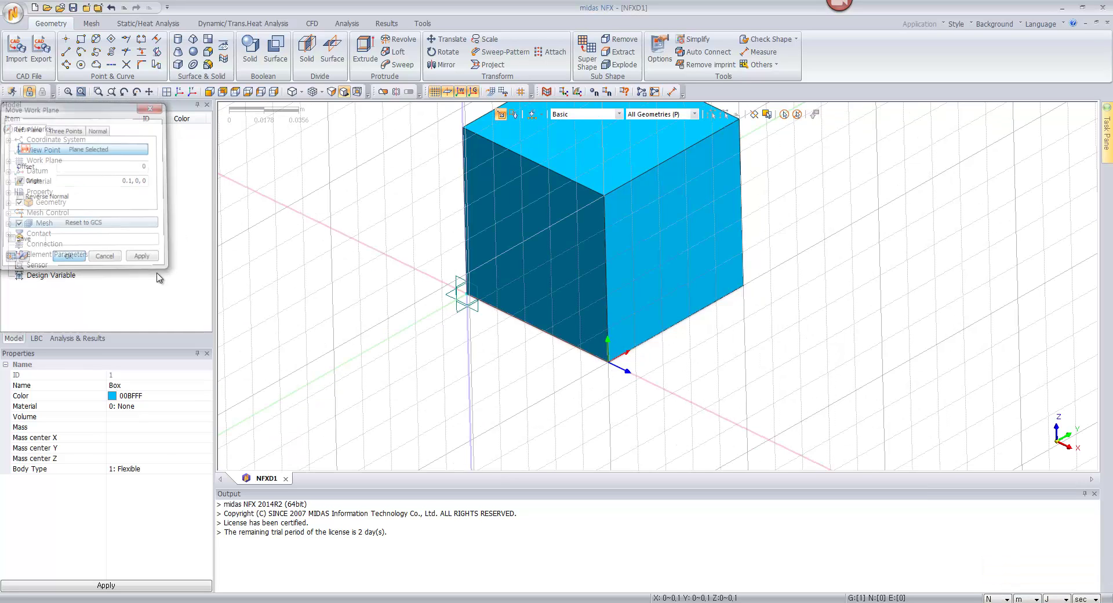
scroll(497, 344, "down", 3)
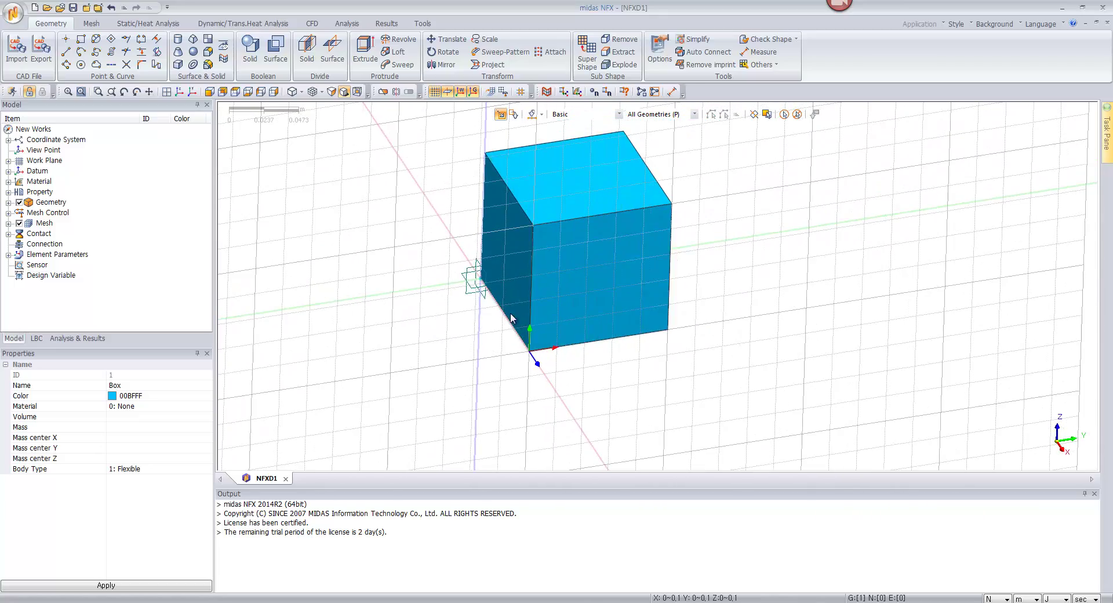
middle_click_drag(500, 335, 516, 334)
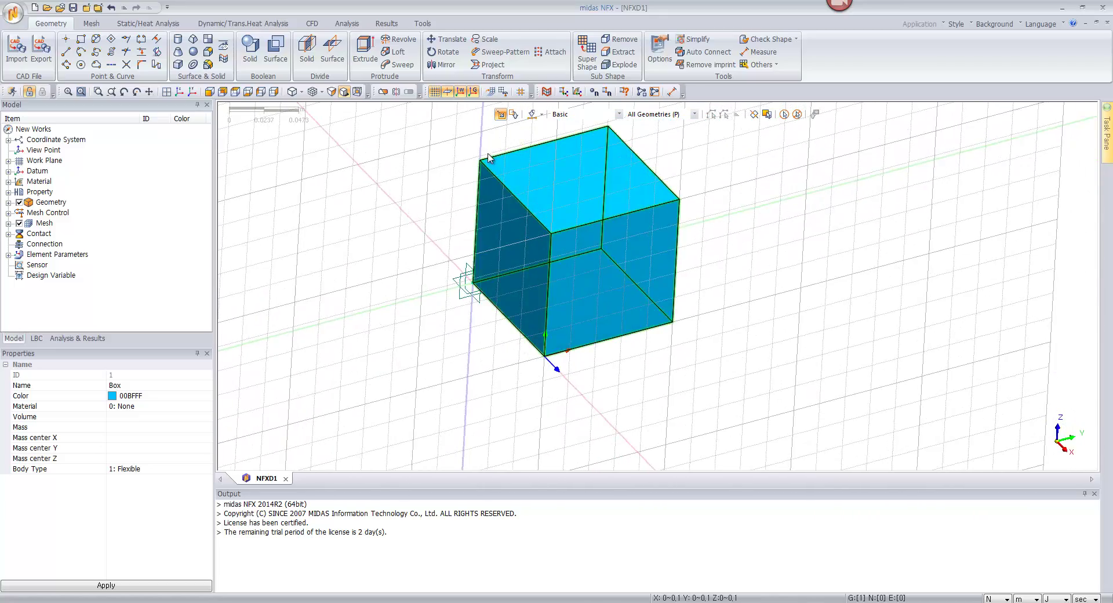
- Reset the work plane to the global system and align it to the cube's front face
right_click(430, 230)
left_click(481, 311)
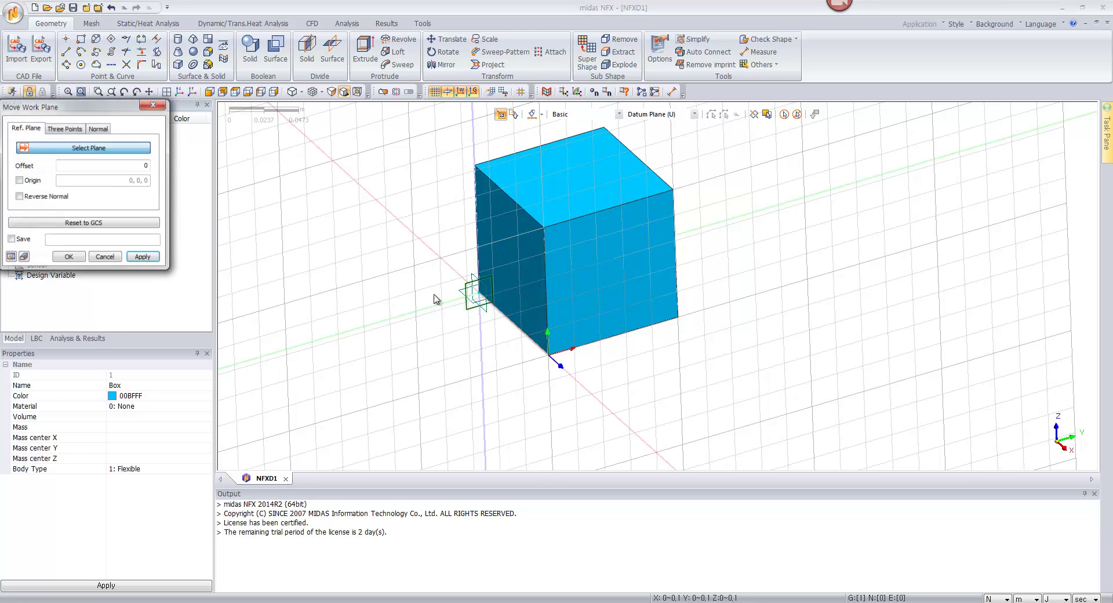
left_click(109, 225)
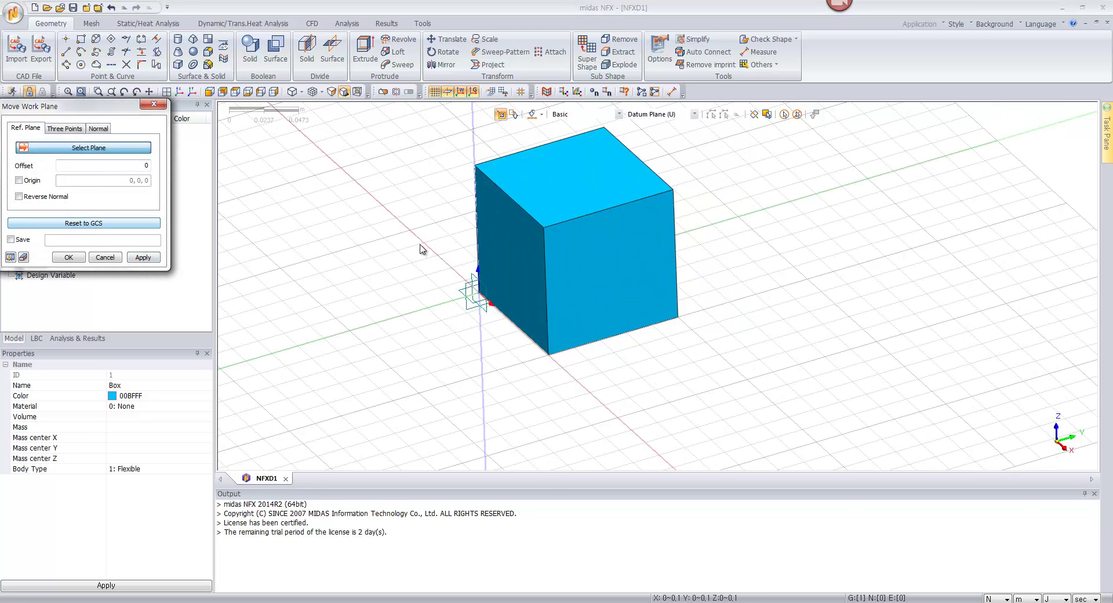
middle_click_drag(420, 243, 427, 244)
left_click_drag(123, 121, 336, 171)
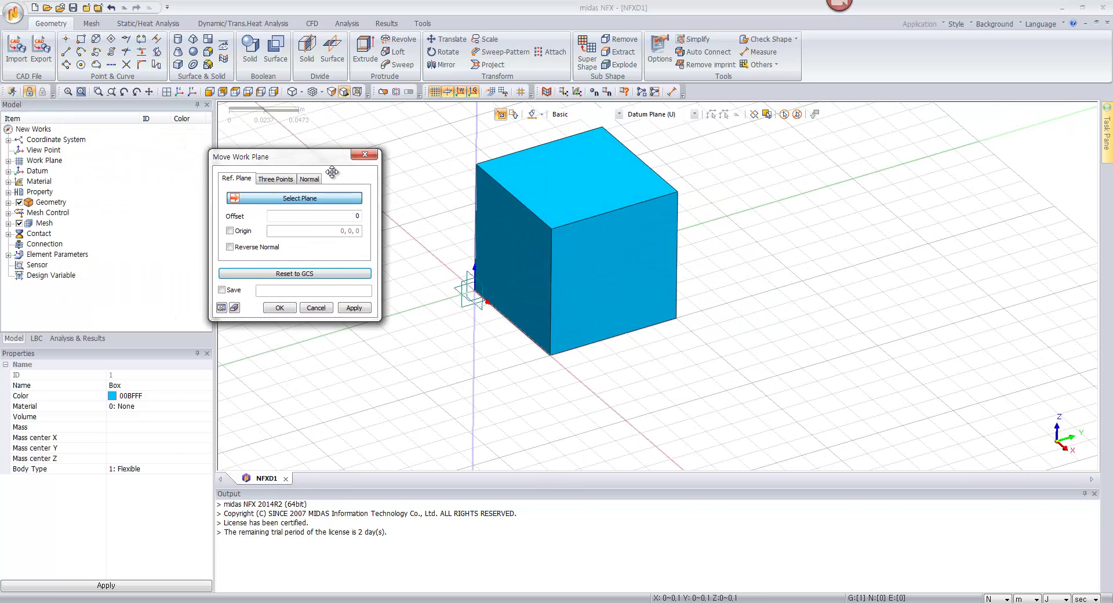
left_click(618, 115)
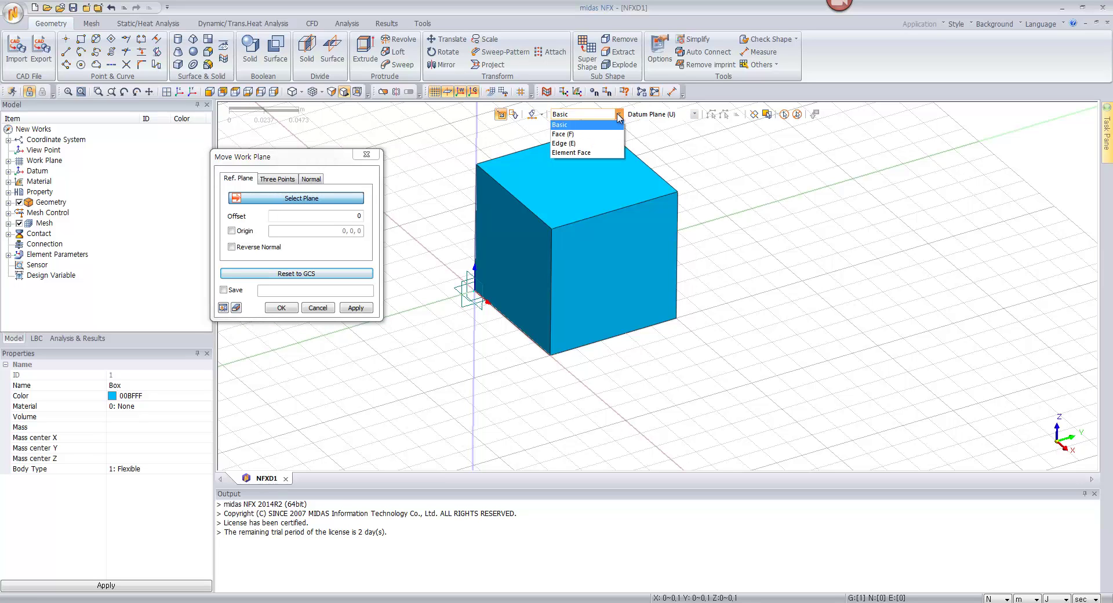
left_click(597, 135)
left_click(587, 259)
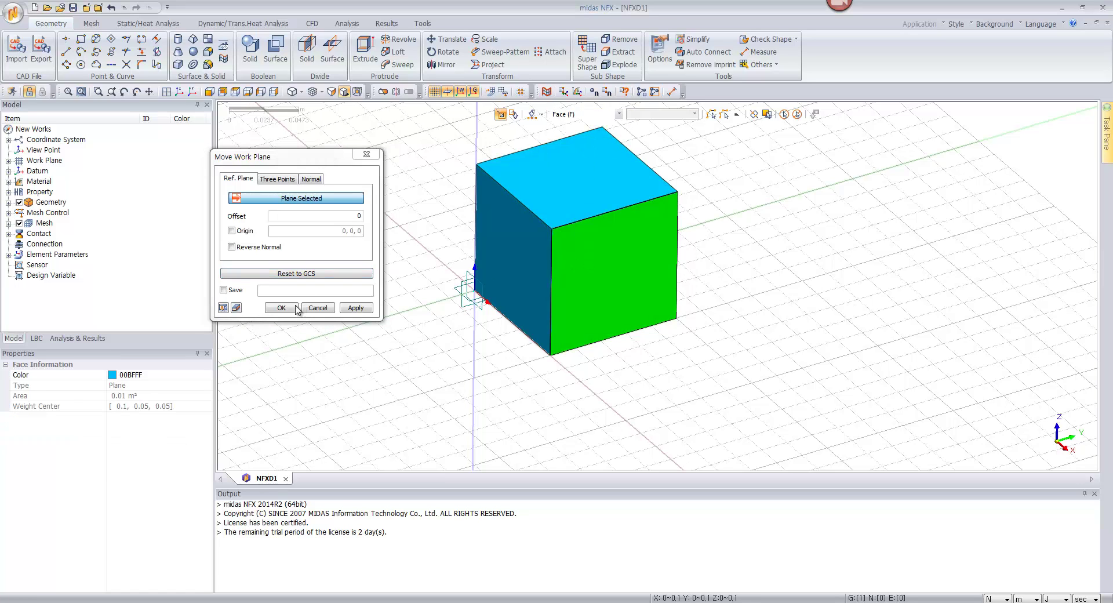
left_click(364, 310)
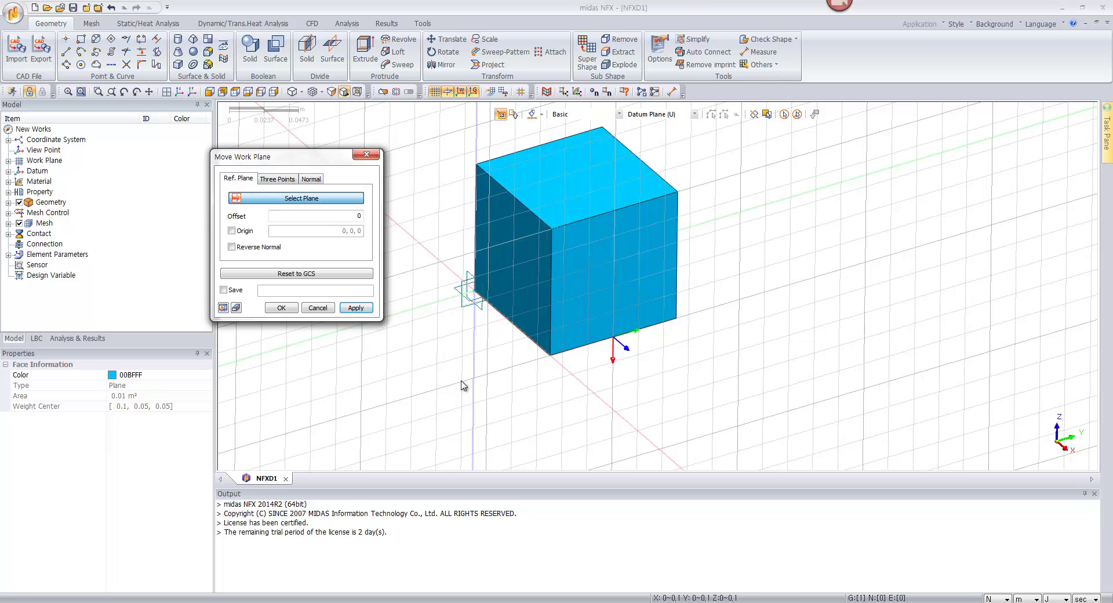
middle_click_drag(500, 373, 496, 371)
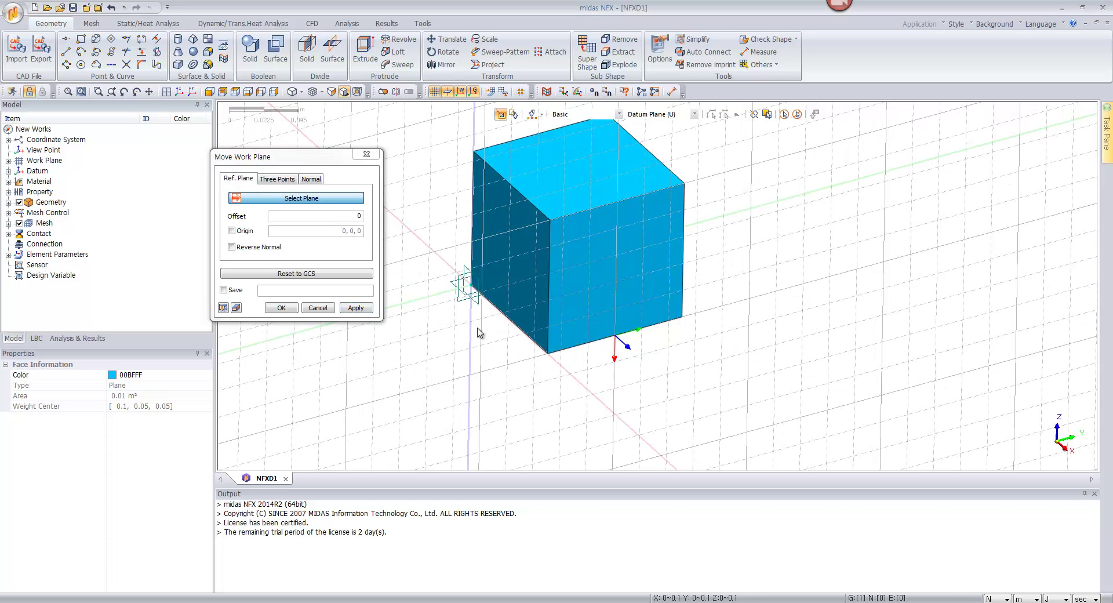
- Re-align the work plane to the front face with its origin at corner 0.1, 0, 0
left_click(322, 273)
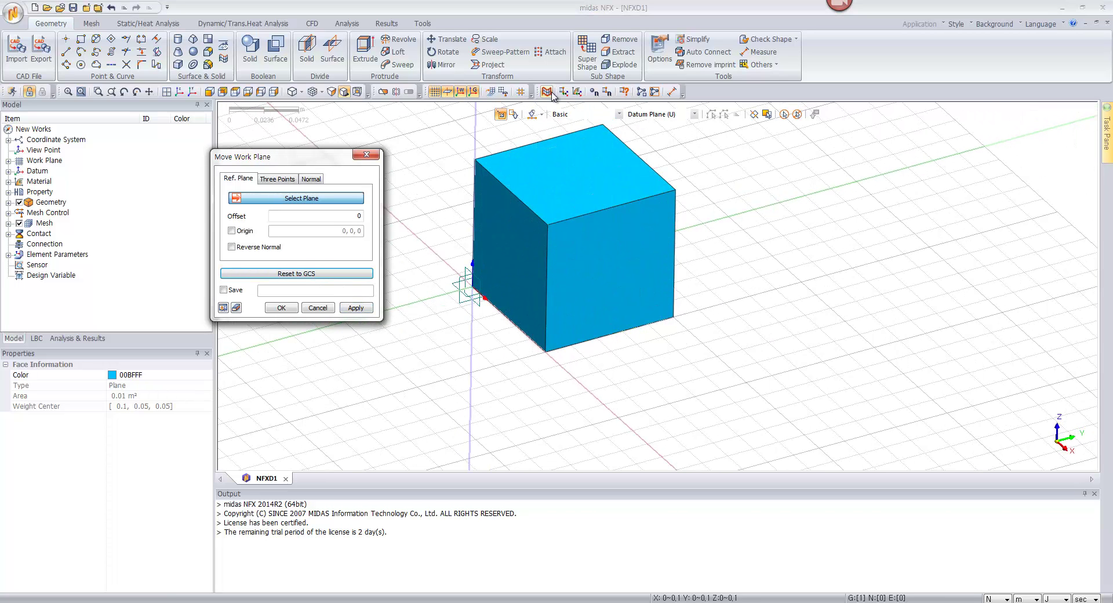
left_click(582, 115)
left_click(583, 134)
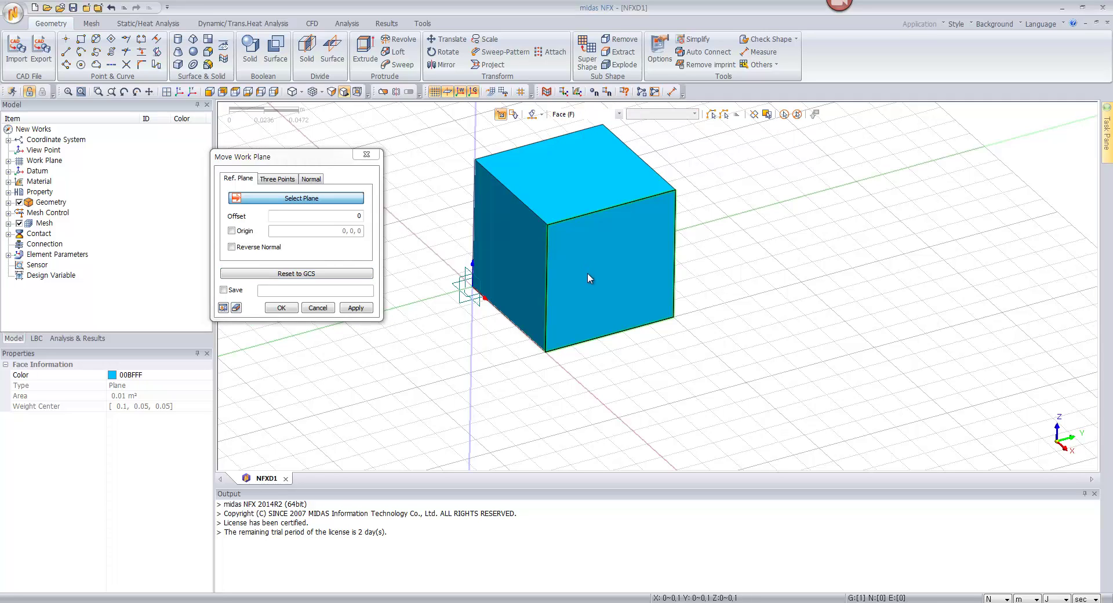
left_click(589, 276)
left_click(239, 232)
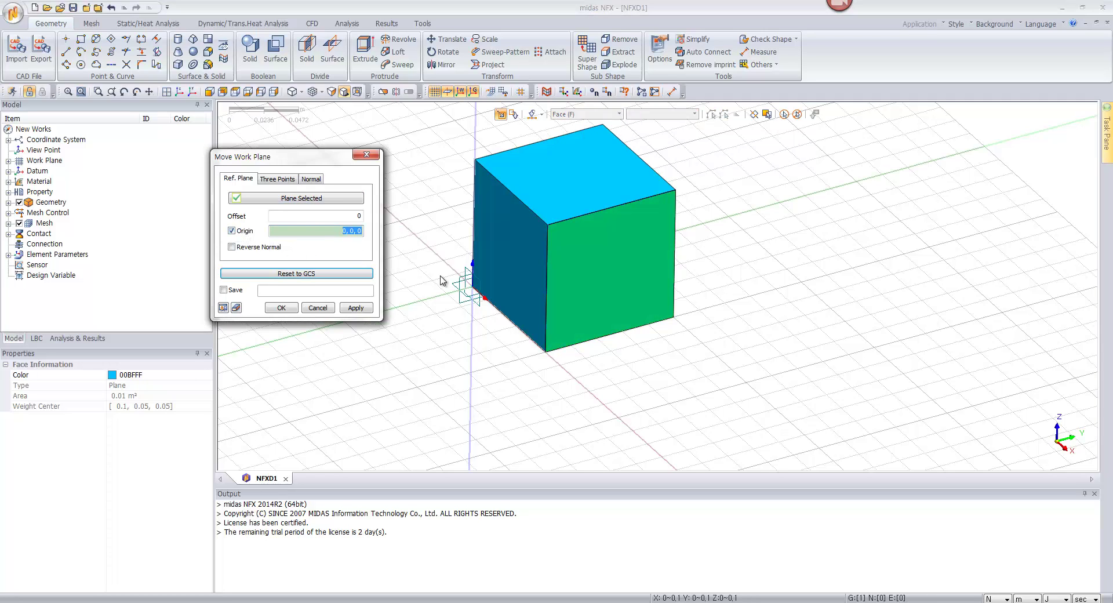
left_click(546, 350)
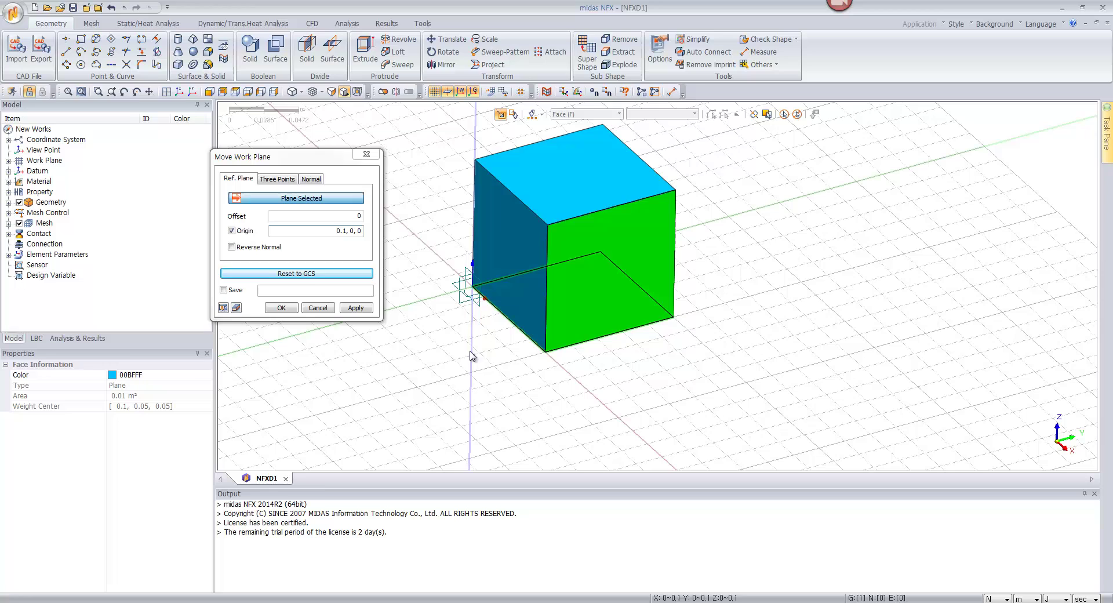
left_click(354, 308)
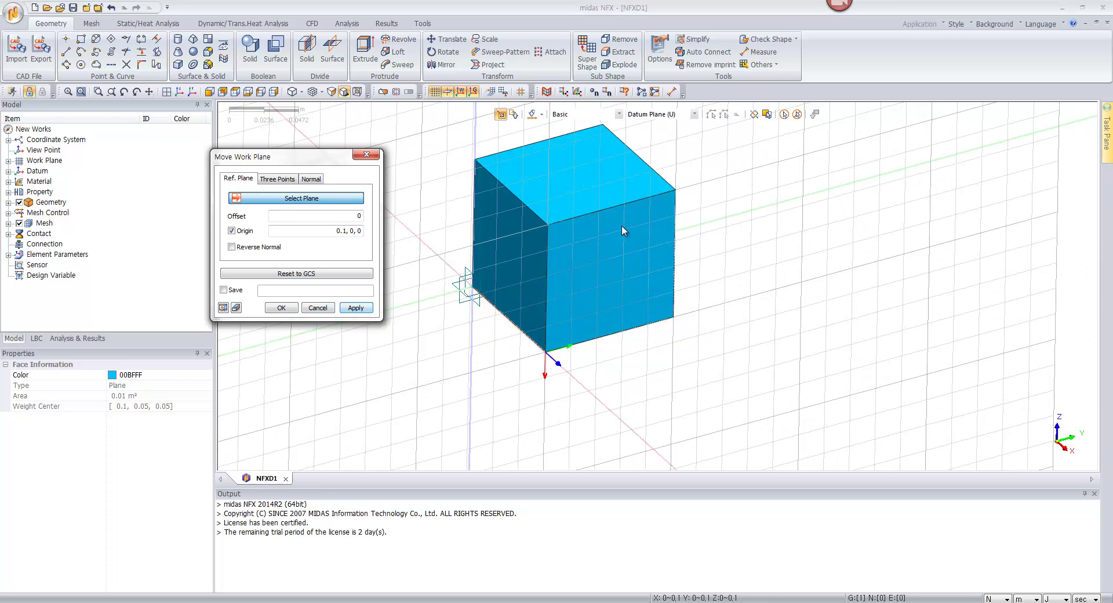
- Close the work-plane settings and bring up the grid size settings
left_click(366, 154)
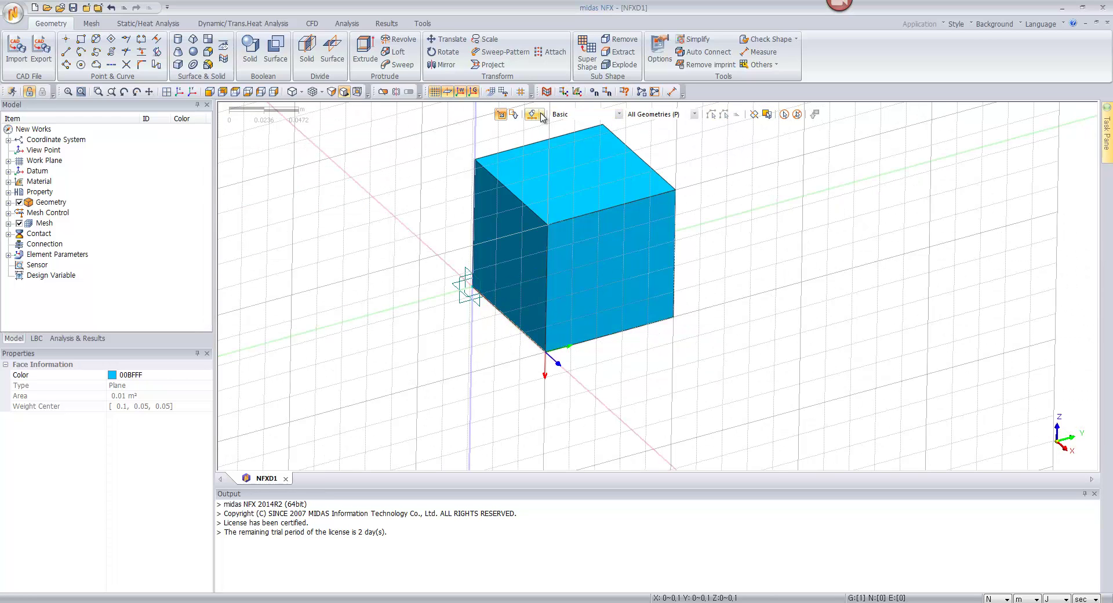
left_click(520, 93)
left_click(520, 93)
left_click(504, 93)
left_click_drag(110, 124, 414, 205)
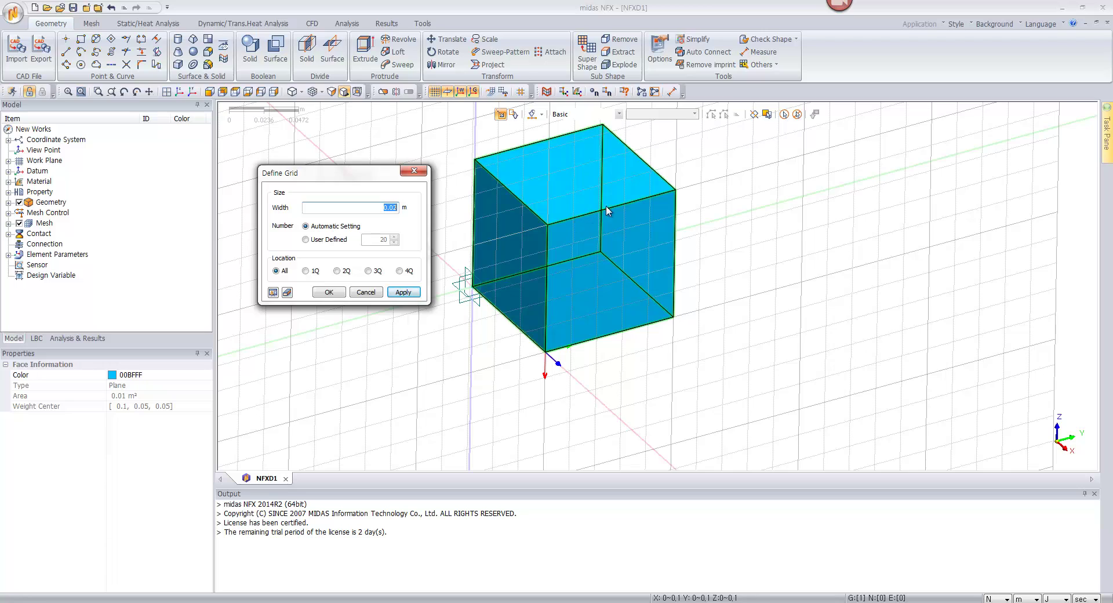
- Measure the cube's edge length between two of its vertices
left_click(672, 93)
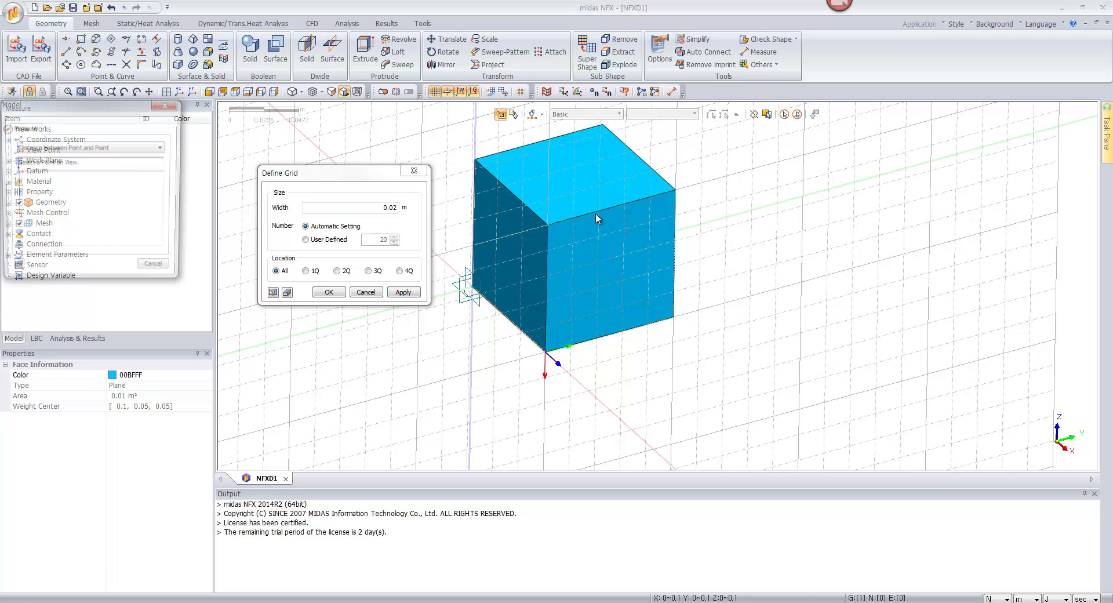
left_click(549, 226)
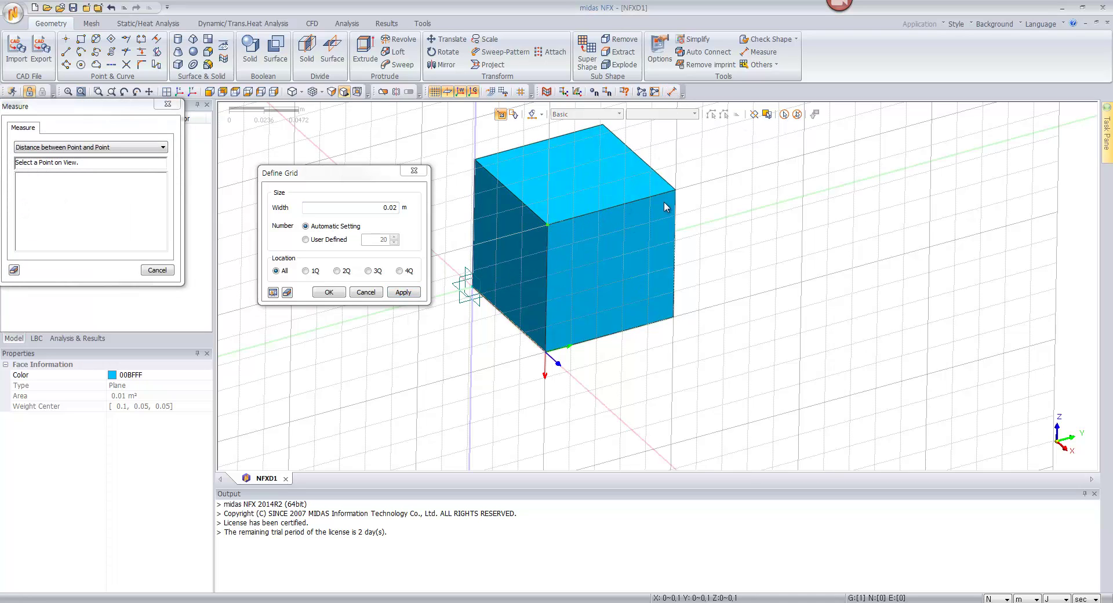
left_click(675, 191)
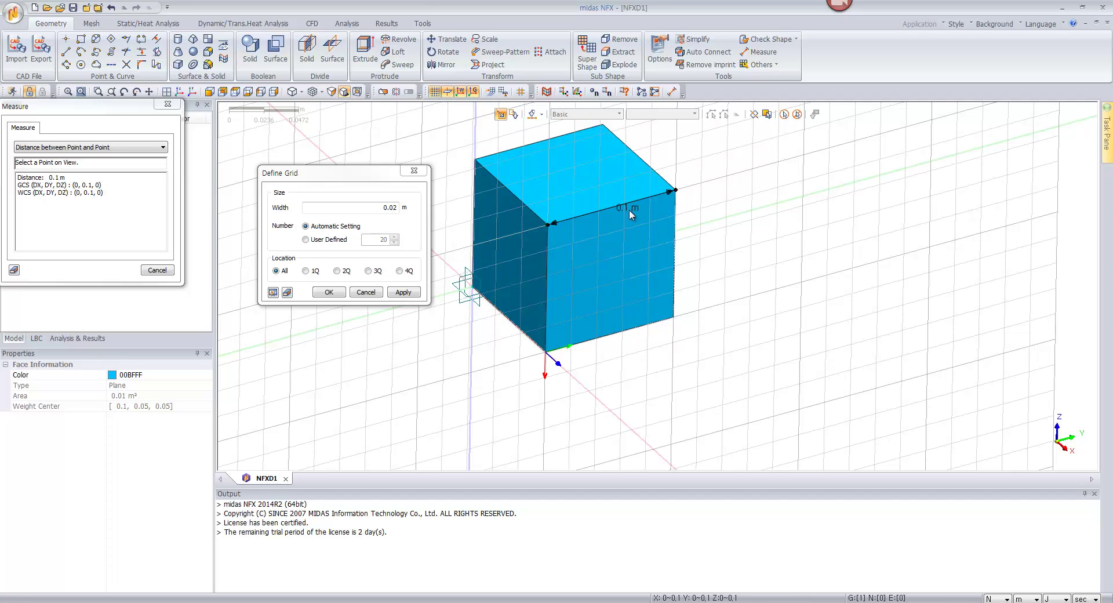
left_click(168, 104)
- Apply a 0.005 m grid width with 60 user-defined divisions
left_click(409, 210)
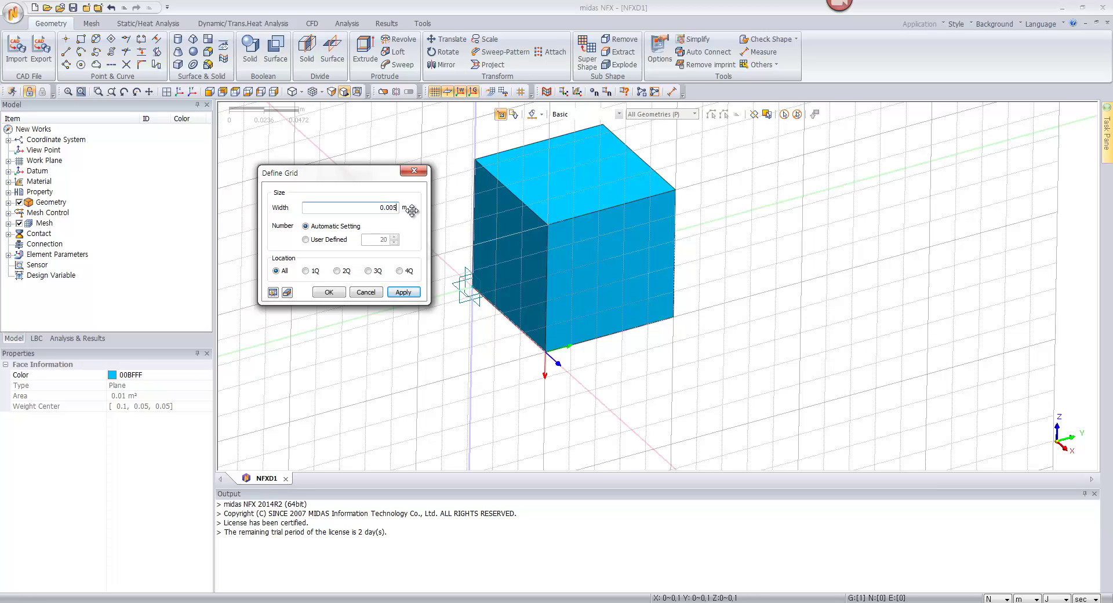
left_click(273, 292)
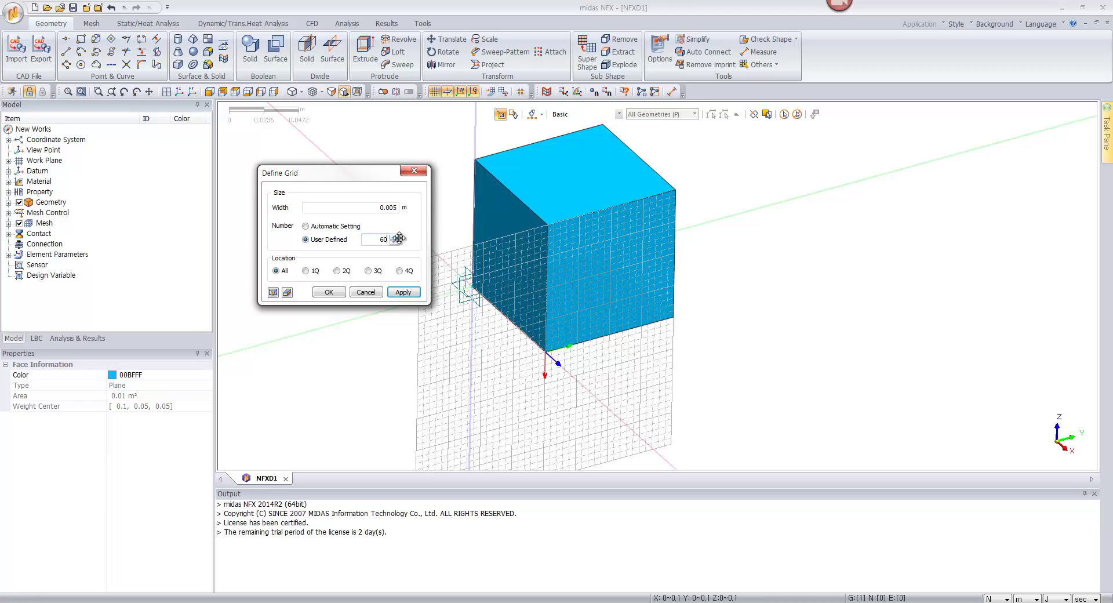
left_click(398, 293)
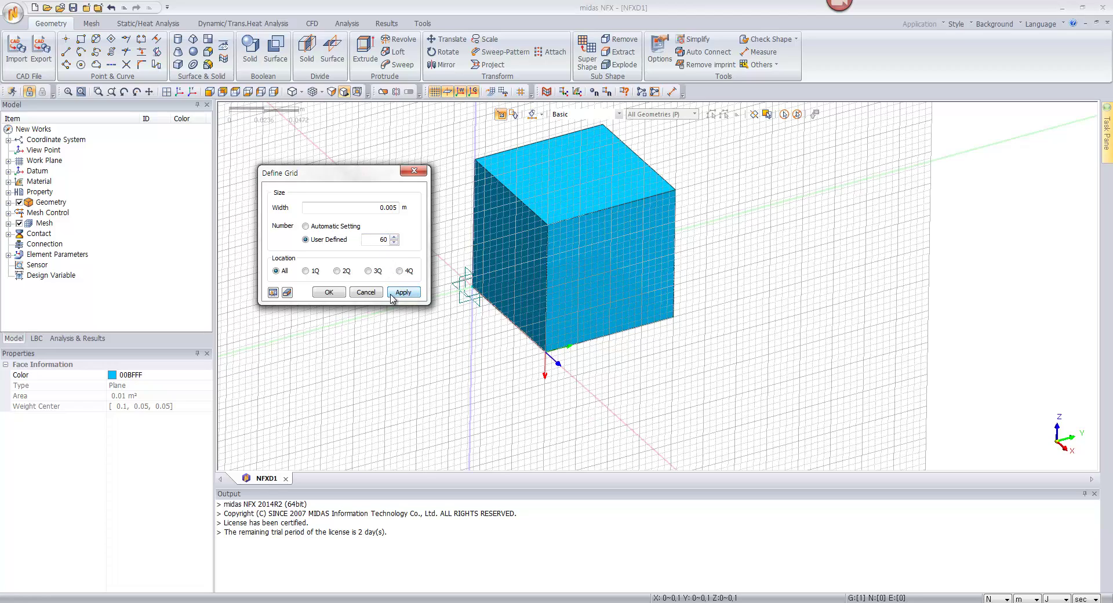
left_click(366, 292)
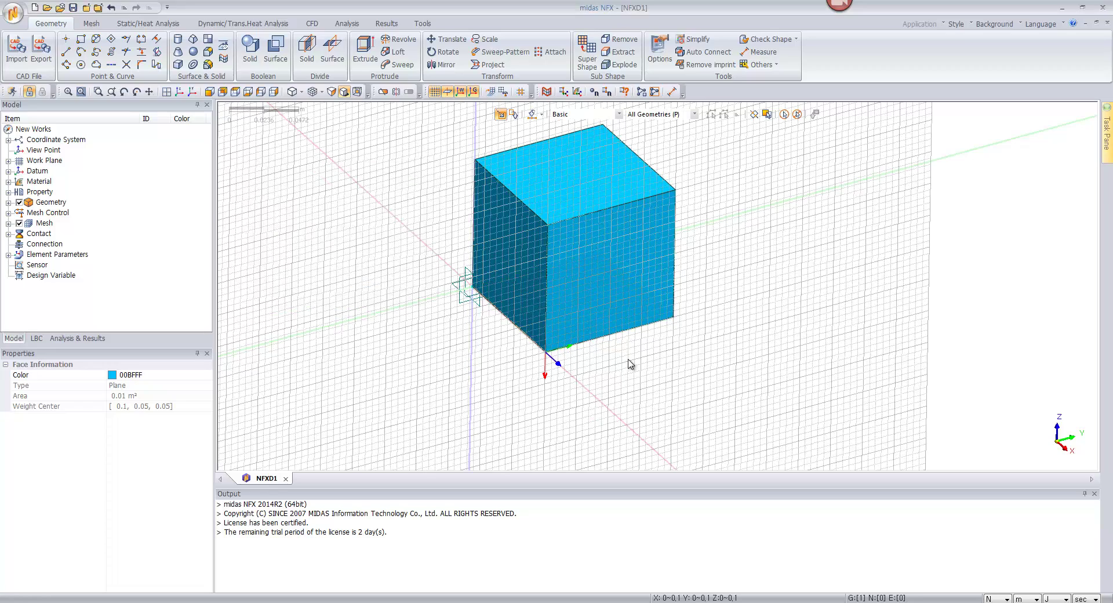
mouse_move(628, 365)
middle_mouse_down()
mouse_move(584, 348)
mouse_move(628, 363)
middle_mouse_up()
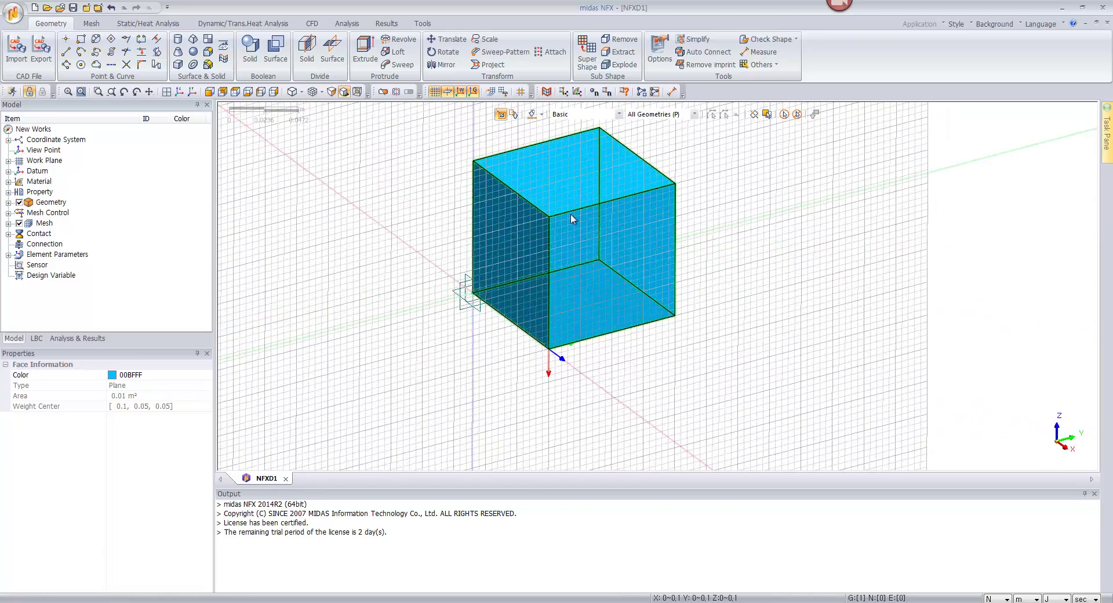
- Start moving the work plane using the Three Points definition
scroll(550, 218, "up", 3)
scroll(551, 231, "down", 2)
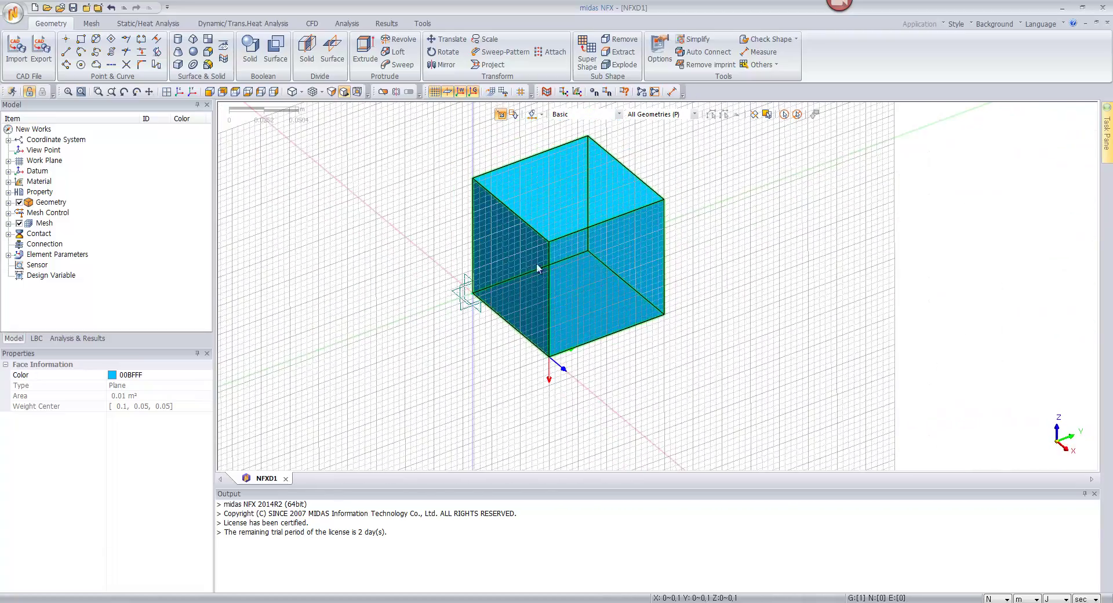
middle_click_drag(598, 255, 597, 254)
right_click(577, 253)
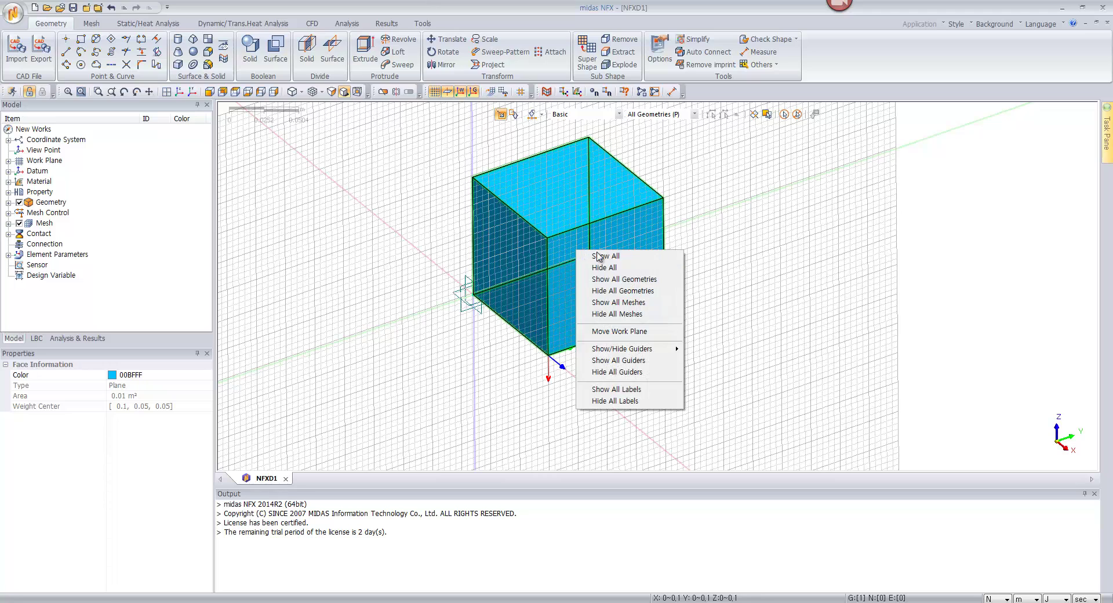
left_click(620, 332)
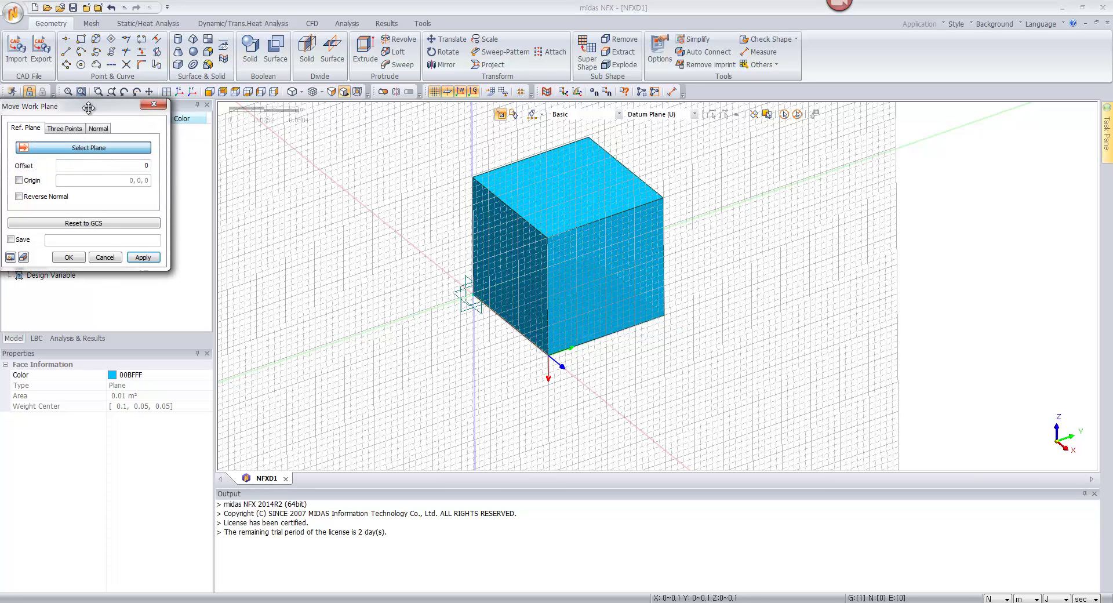
left_click(64, 128)
left_click_drag(106, 112, 221, 141)
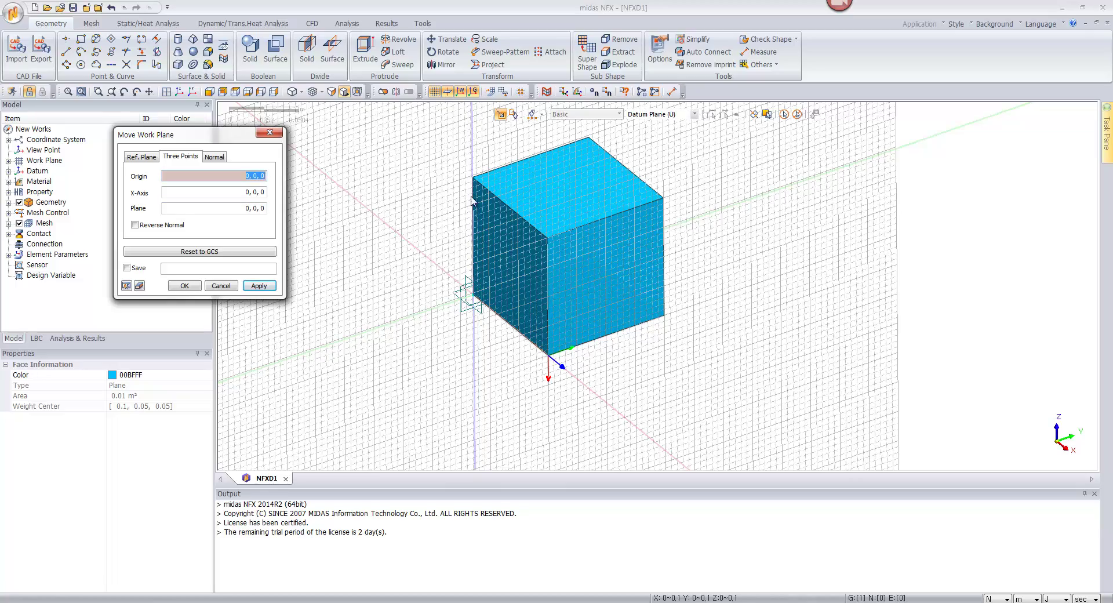
- Pick origin 0,0,0.1, X-axis point 0.1,0,0.1 and plane point 0.1,0.1,0, then confirm
middle_click_drag(441, 236, 497, 246)
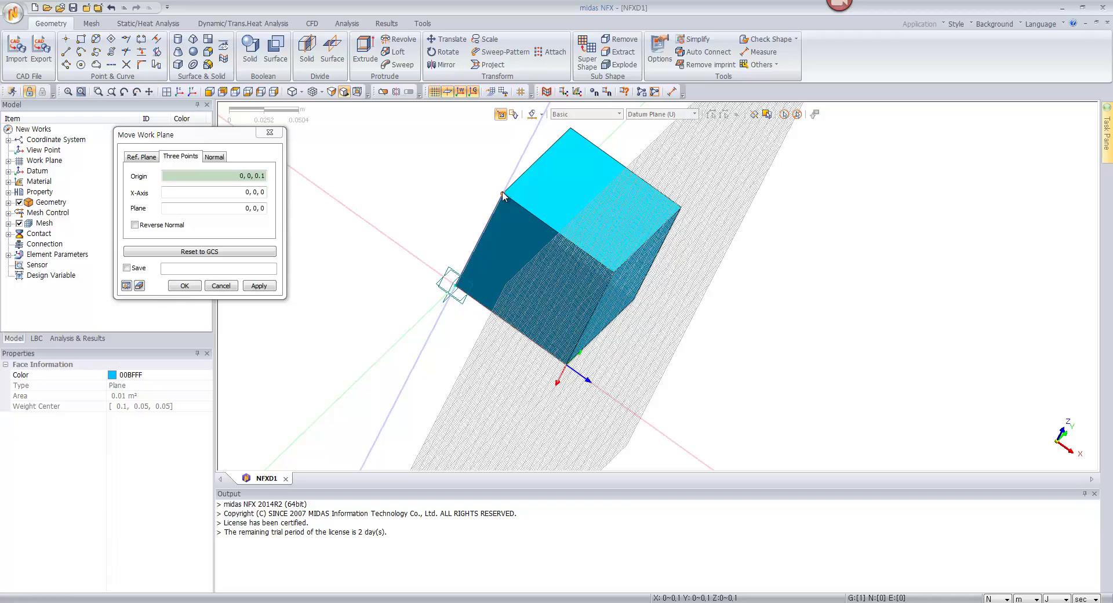
left_click(503, 193)
left_click(607, 231)
middle_click_drag(550, 205, 549, 233)
left_click(543, 234)
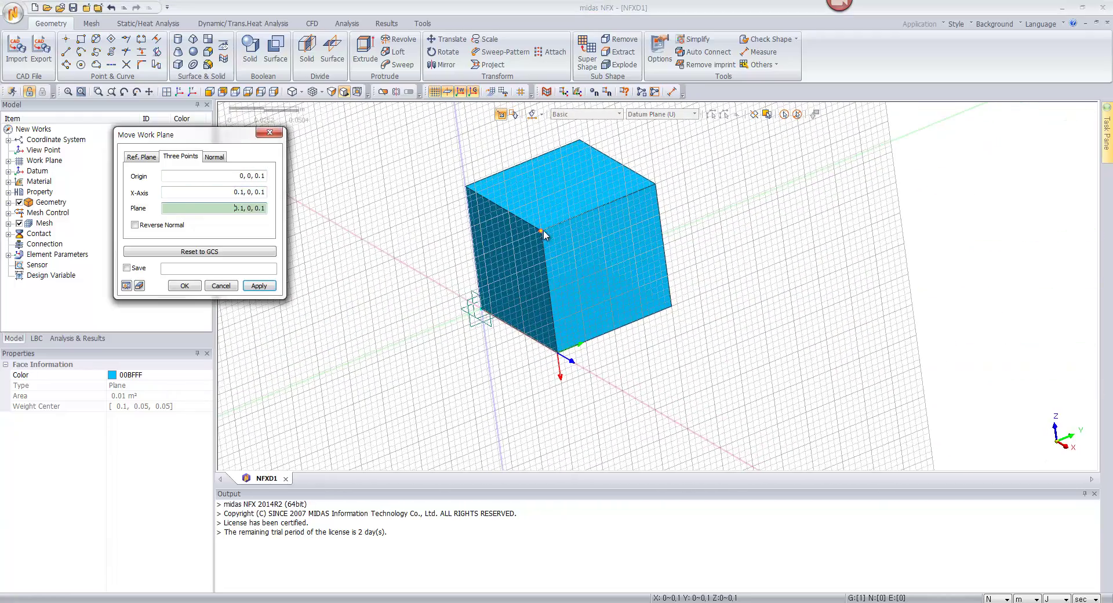
left_click(659, 326)
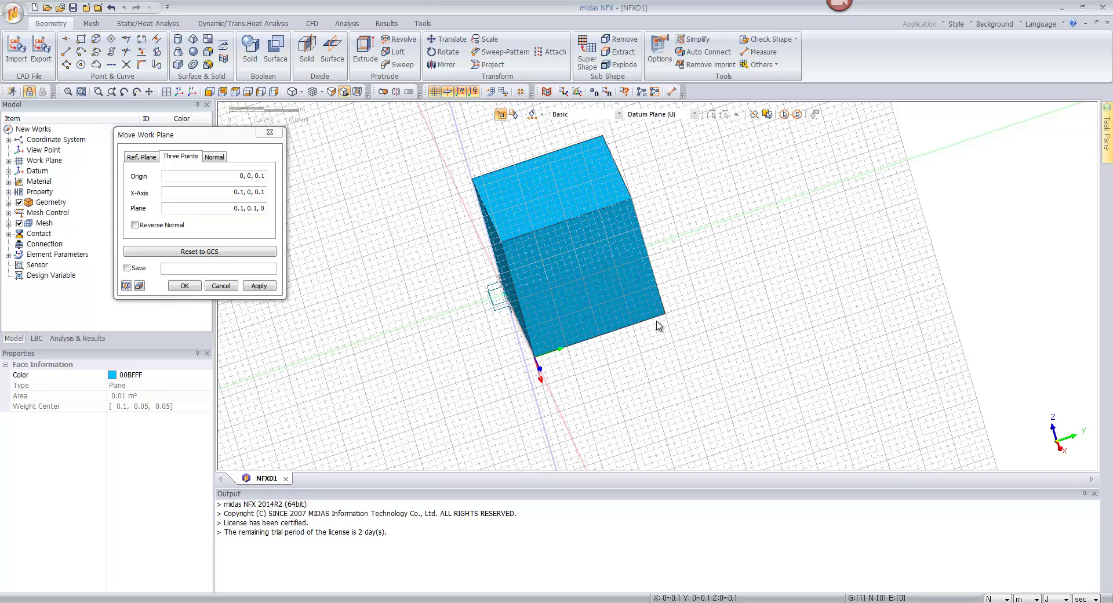
left_click(130, 288)
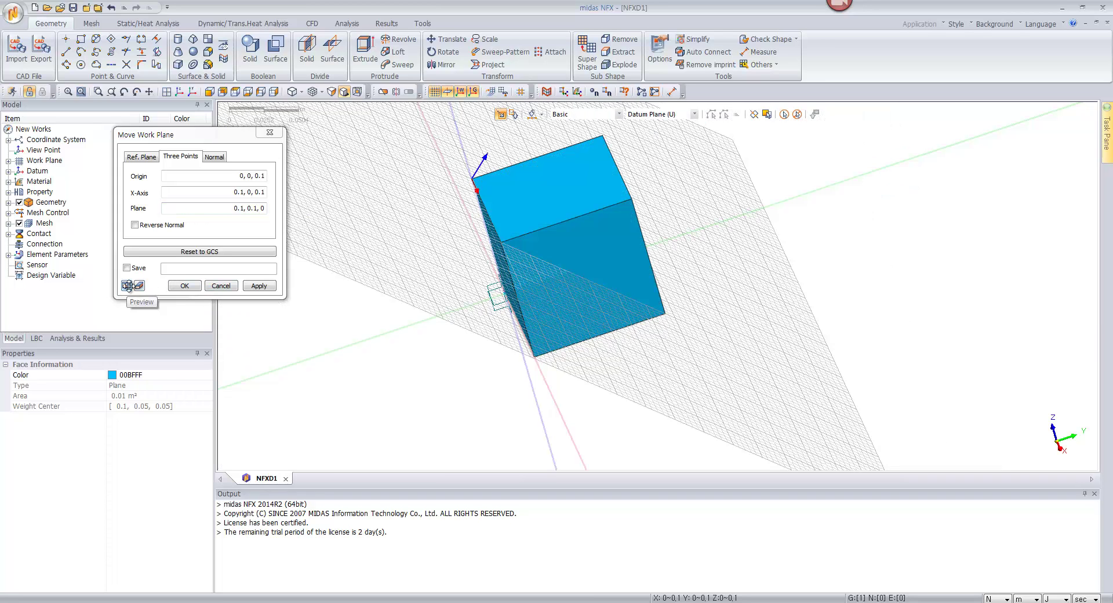
left_click(185, 286)
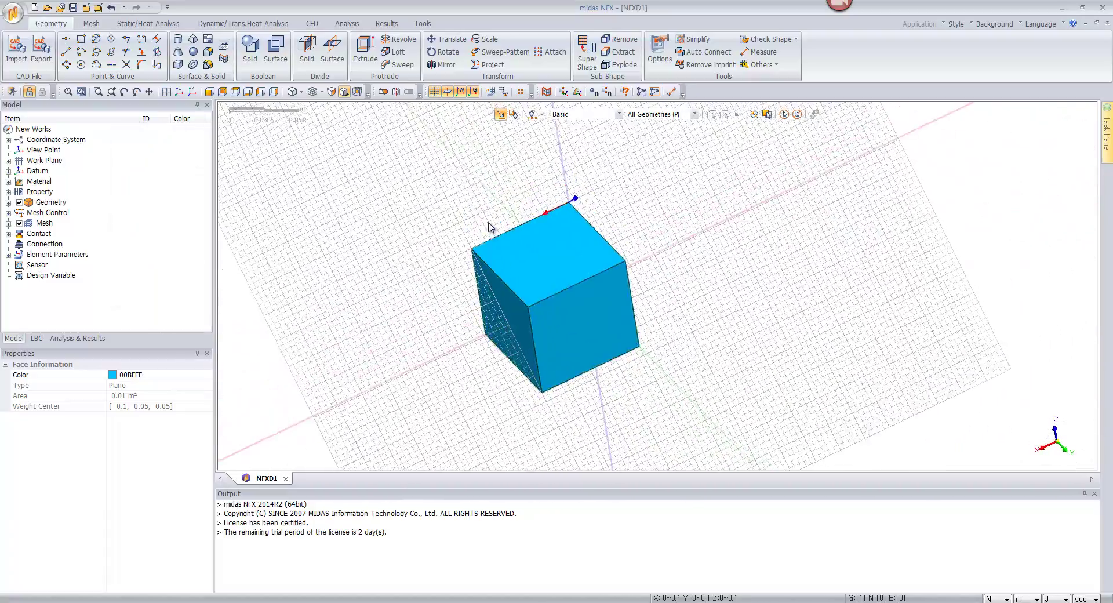
- Draw a large square face on the diagonal work plane using grid snapping
left_click(81, 39)
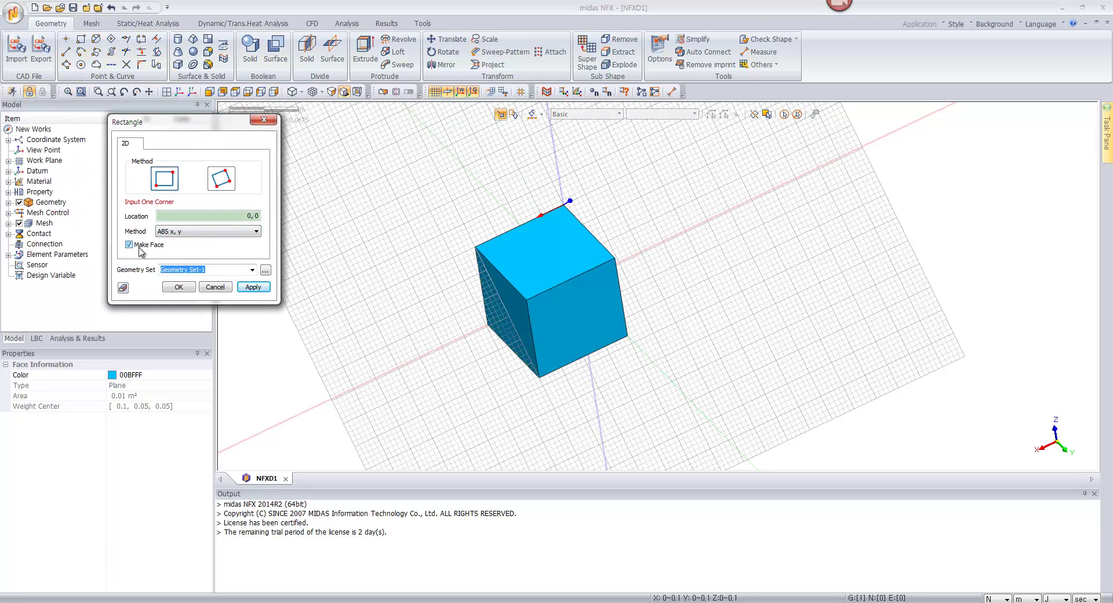
left_click(407, 222)
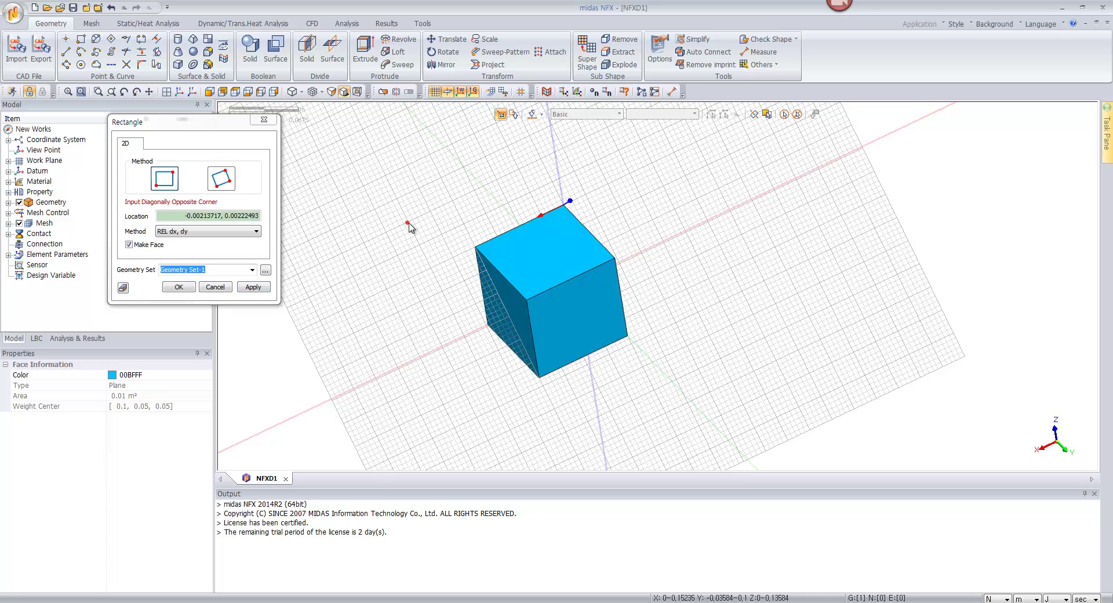
left_click(407, 222)
left_click(520, 93)
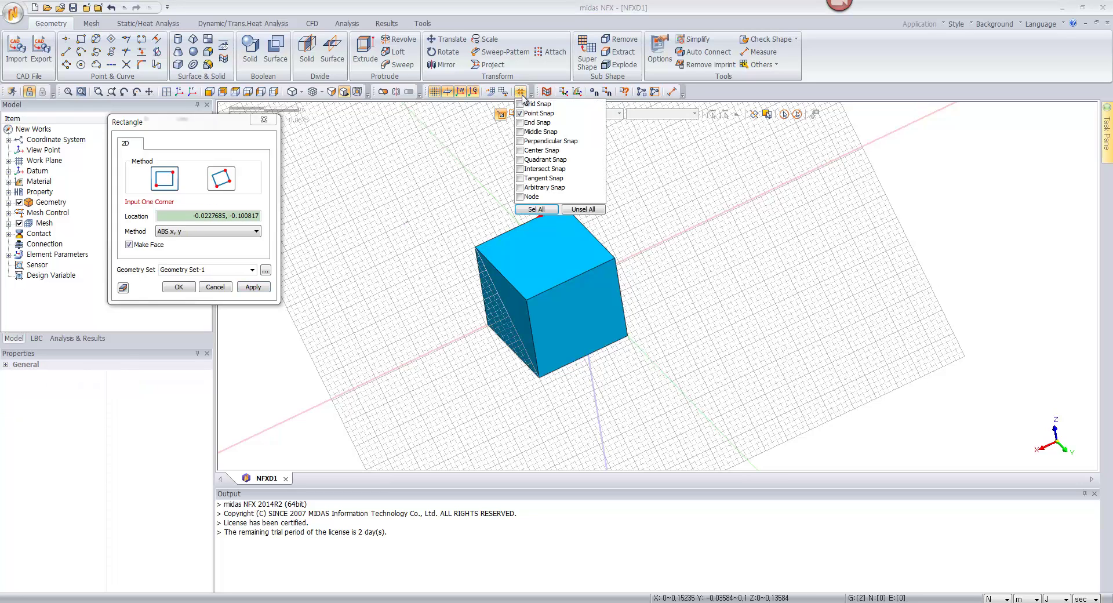
left_click(519, 104)
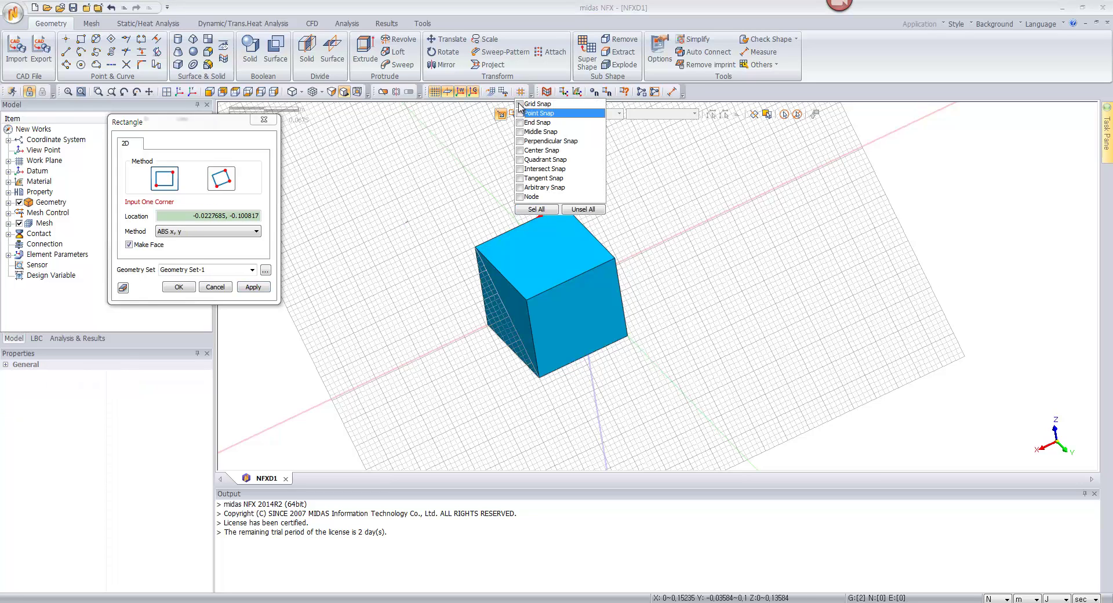
left_click(408, 224)
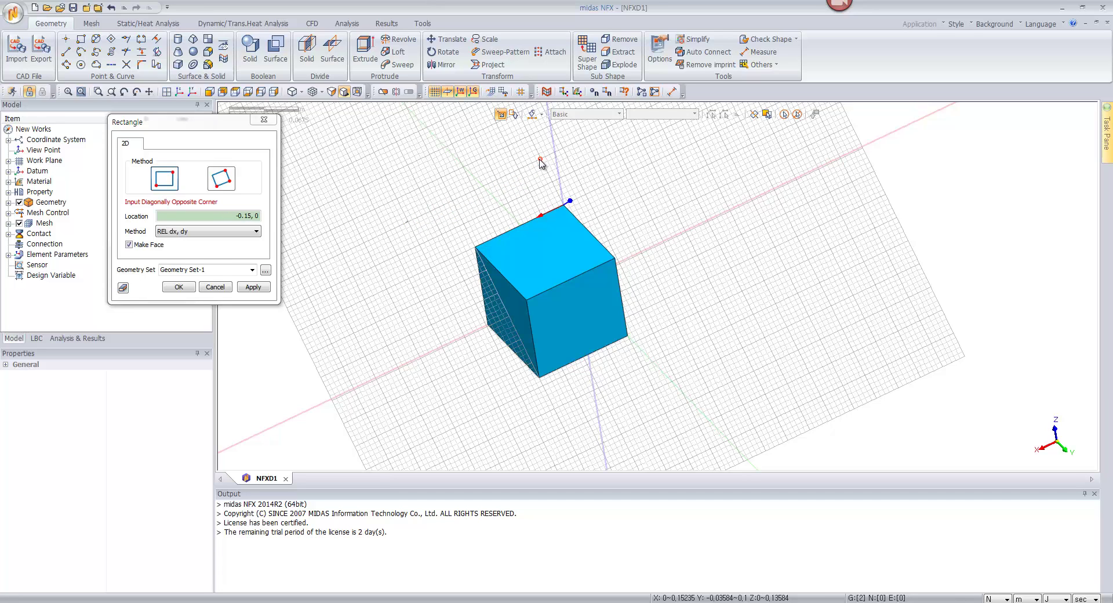
left_click(715, 361)
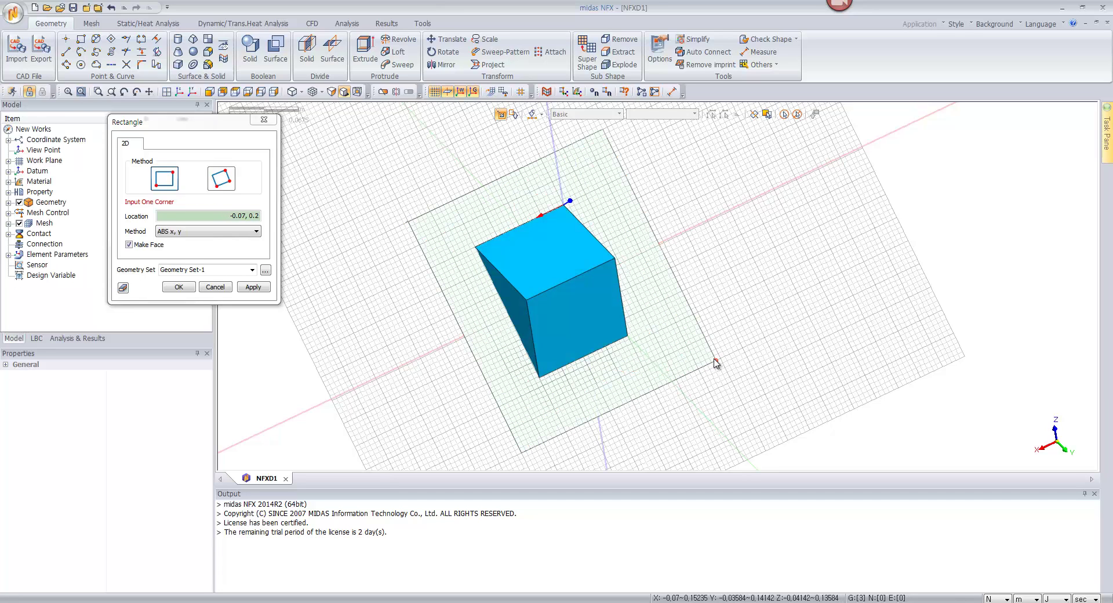
left_click(214, 287)
- Turn off the work-plane grid display
middle_click_drag(565, 290, 548, 308)
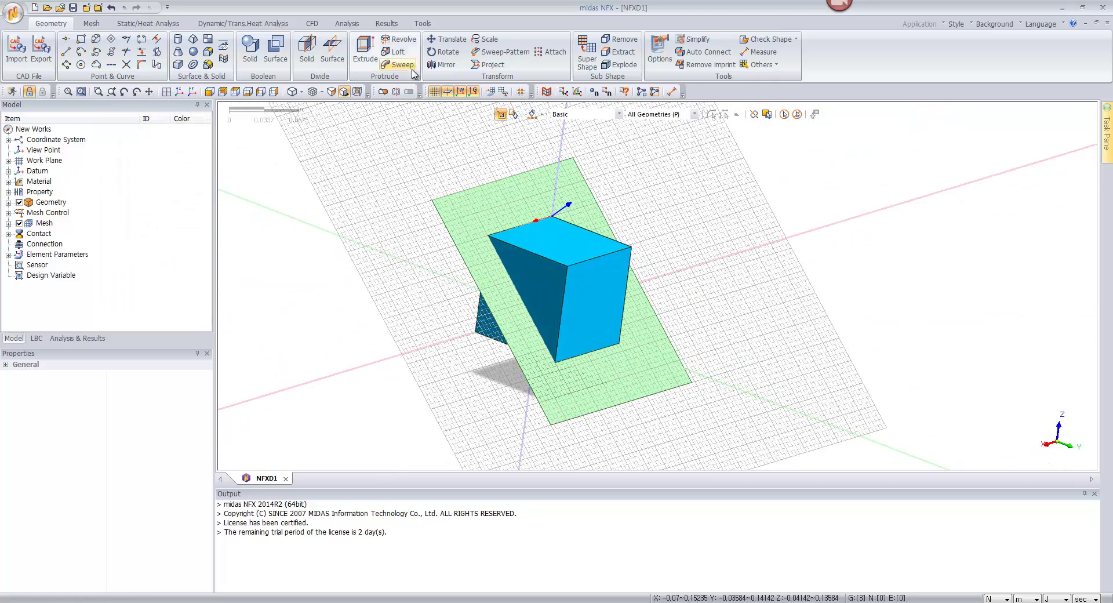
left_click(435, 94)
mouse_move(454, 299)
middle_mouse_down()
mouse_move(484, 330)
mouse_move(434, 309)
mouse_move(448, 306)
mouse_move(440, 293)
middle_mouse_up()
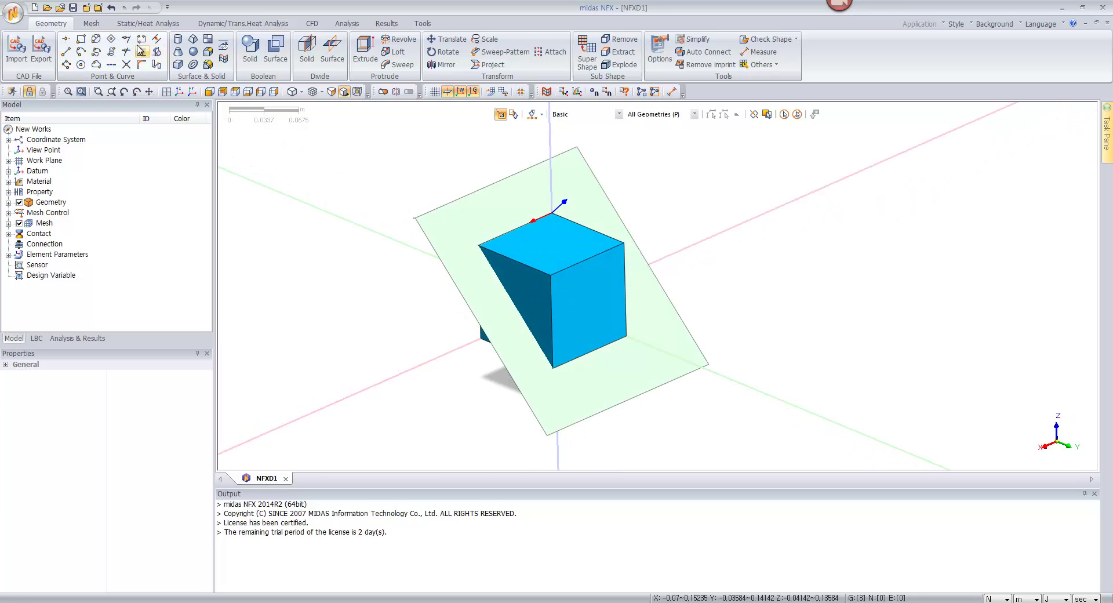
- Divide the cube solid using the diagonal square face as the cutting tool
left_click(306, 49)
left_click_drag(63, 123, 319, 154)
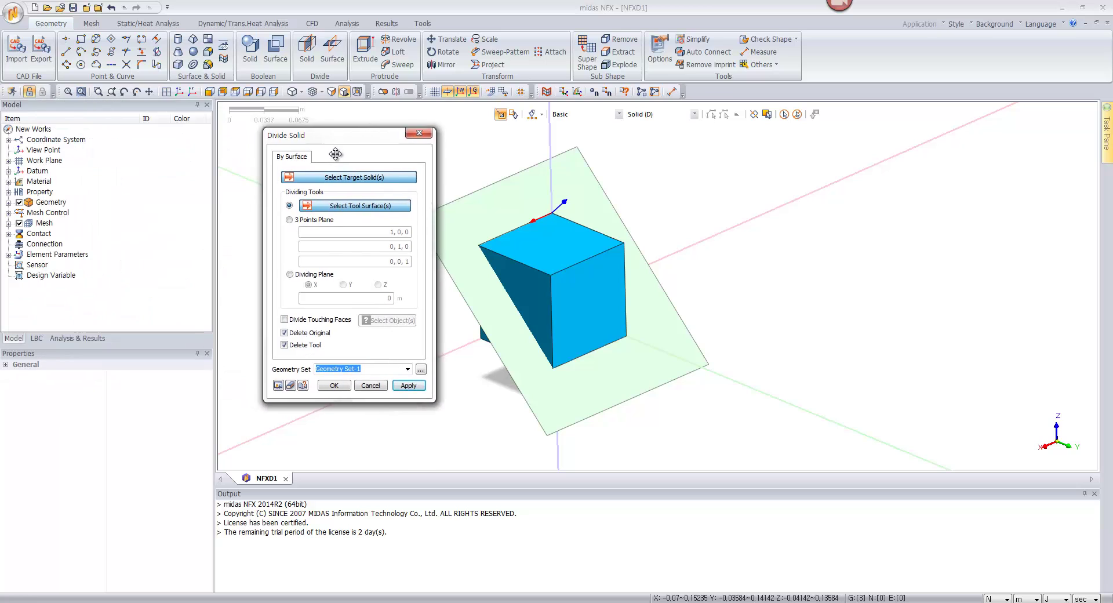
left_click(559, 258)
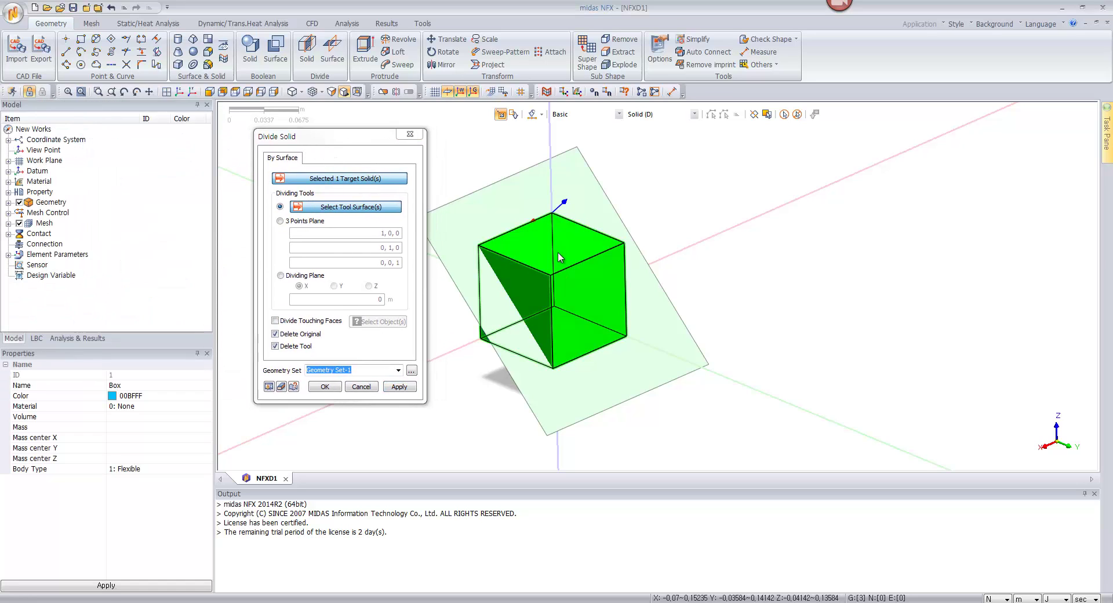
left_click(472, 238)
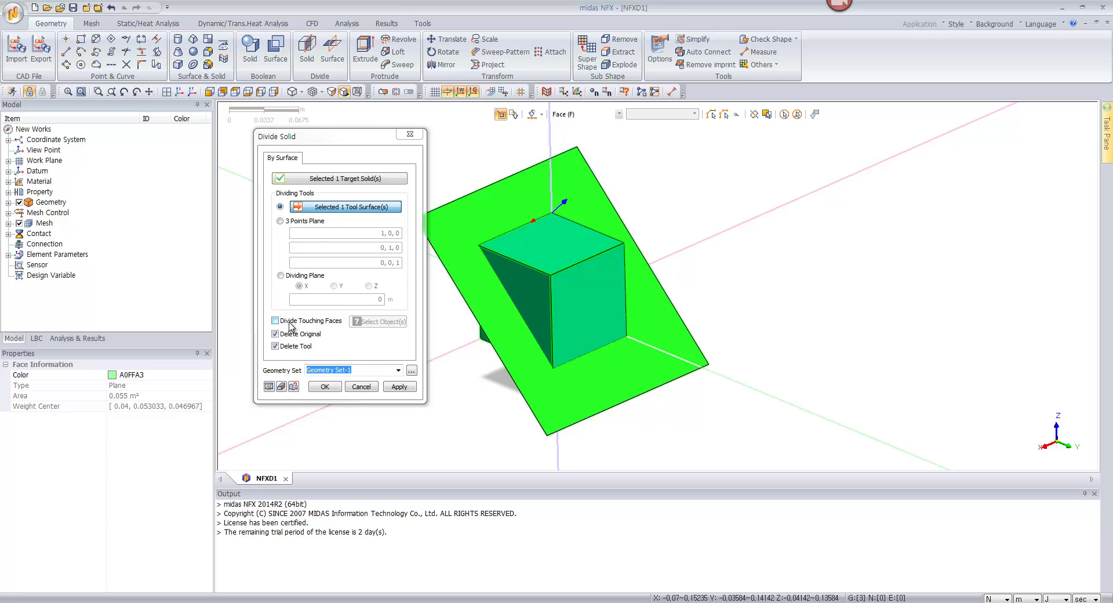
left_click(269, 387)
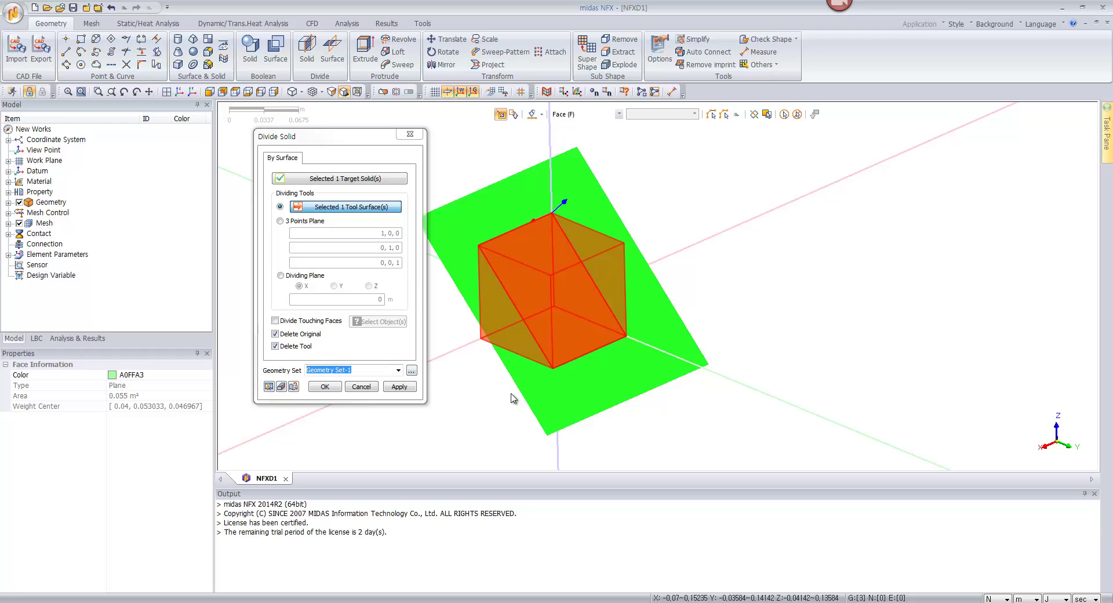
mouse_move(514, 380)
middle_mouse_down()
mouse_move(559, 368)
mouse_move(527, 391)
mouse_move(509, 383)
middle_mouse_up()
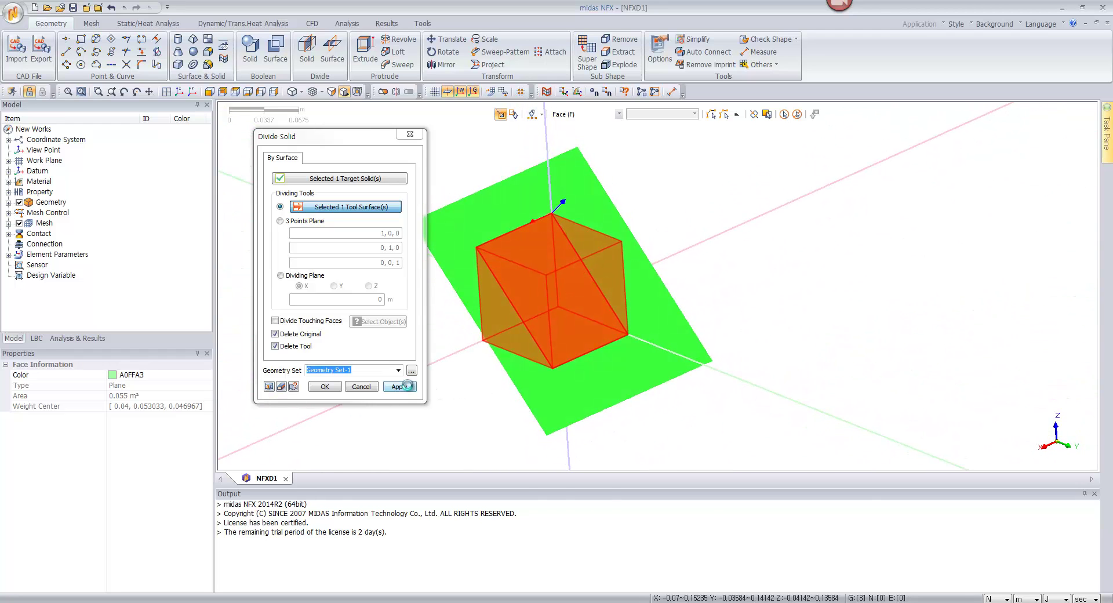
left_click(407, 387)
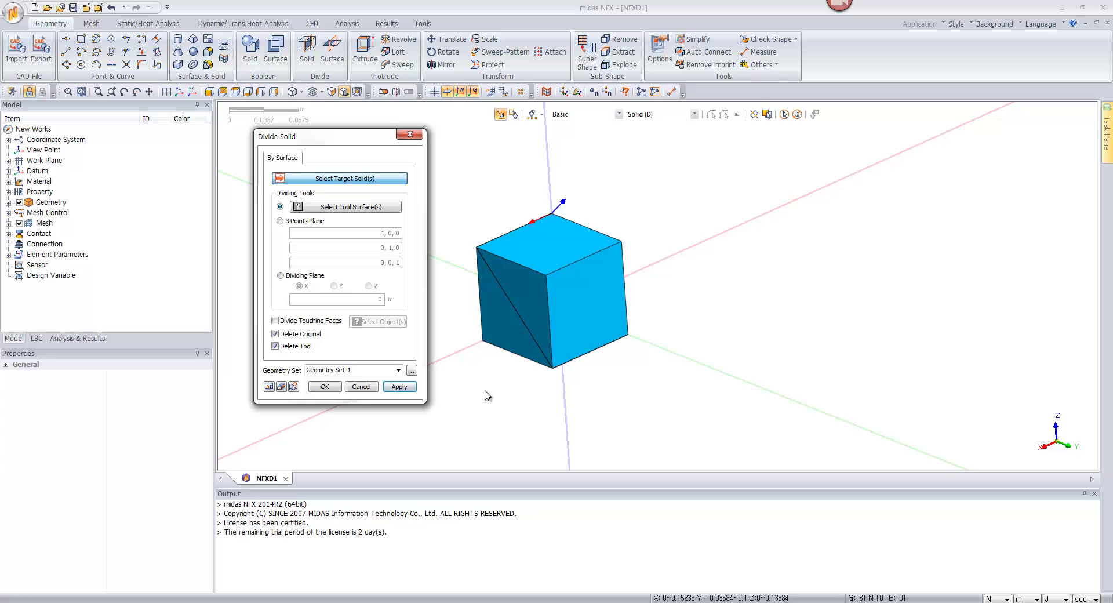
left_click(360, 387)
middle_click_drag(464, 381, 604, 343)
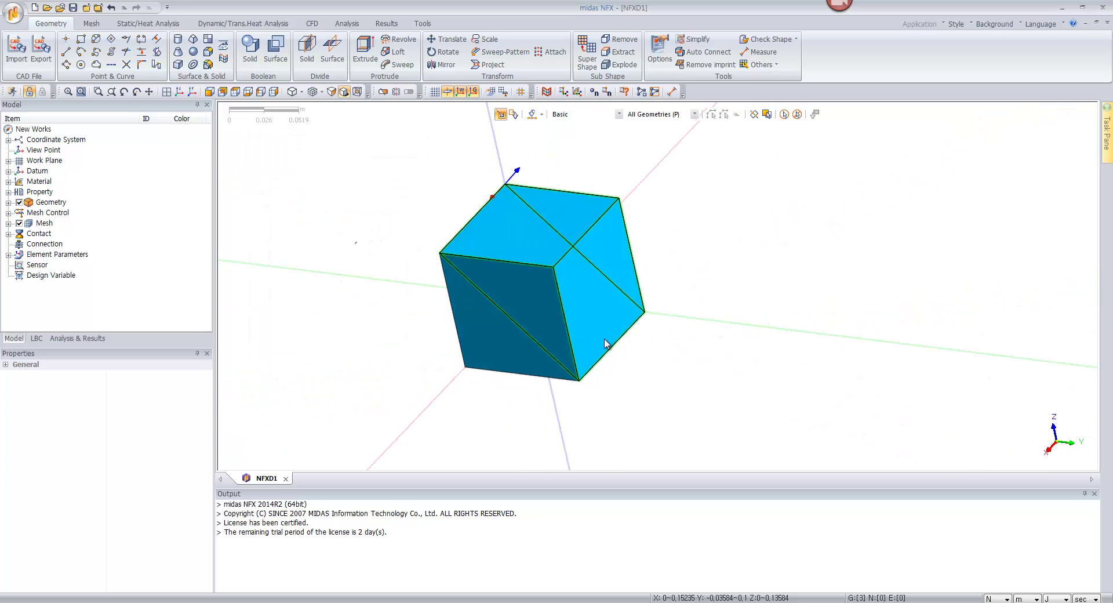
- Expand Geometry Set-1 and toggle Box(2) visibility to inspect the split
left_click(8, 203)
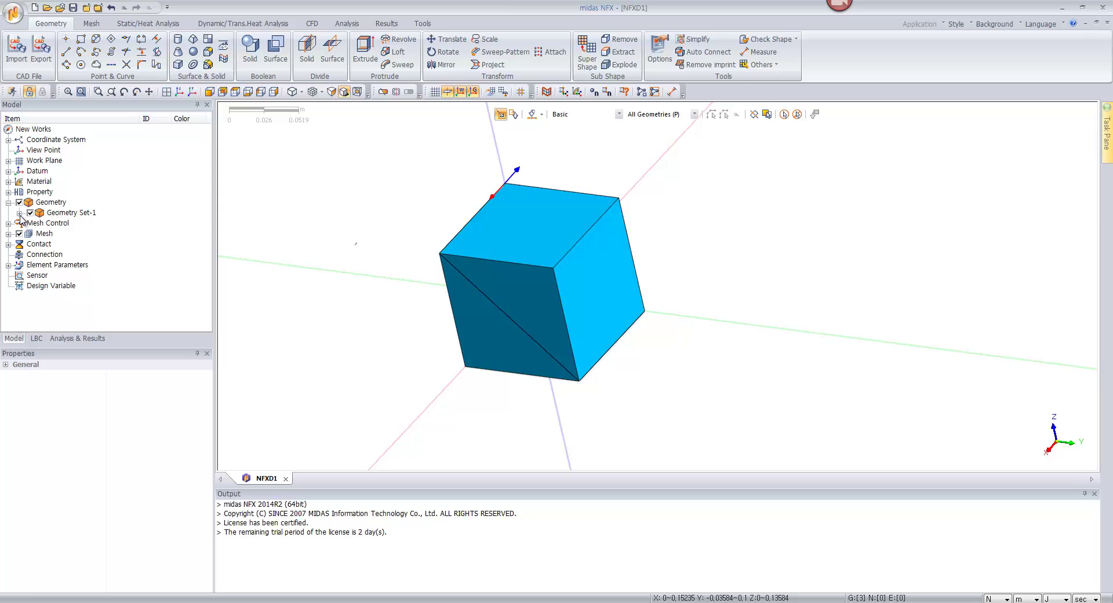
left_click(19, 213)
left_click(30, 234)
left_click(53, 253)
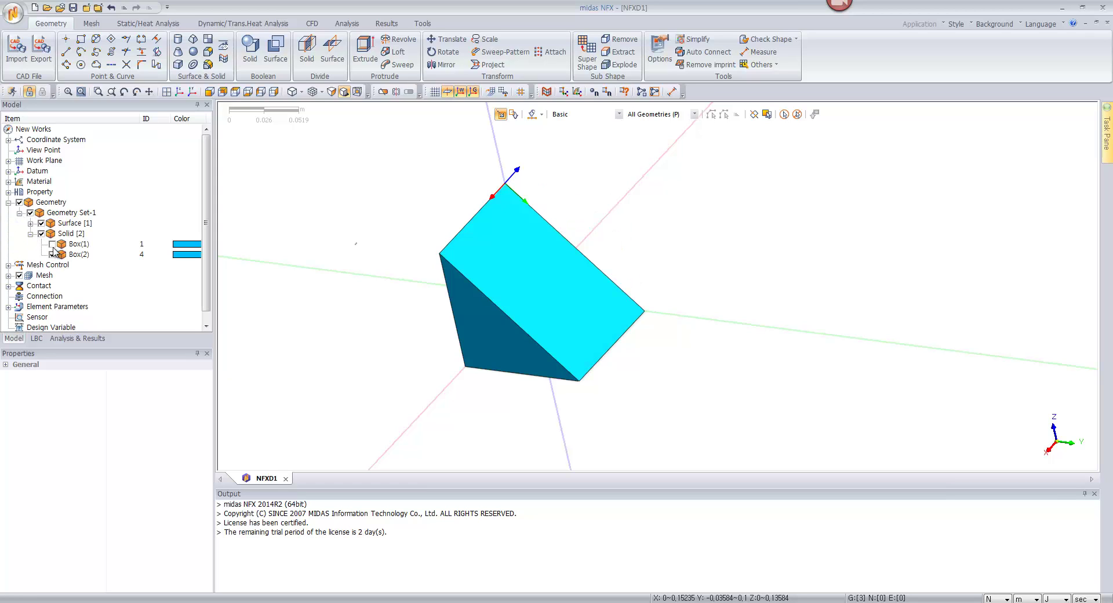
left_click(52, 253)
left_click(53, 254)
left_click(53, 254)
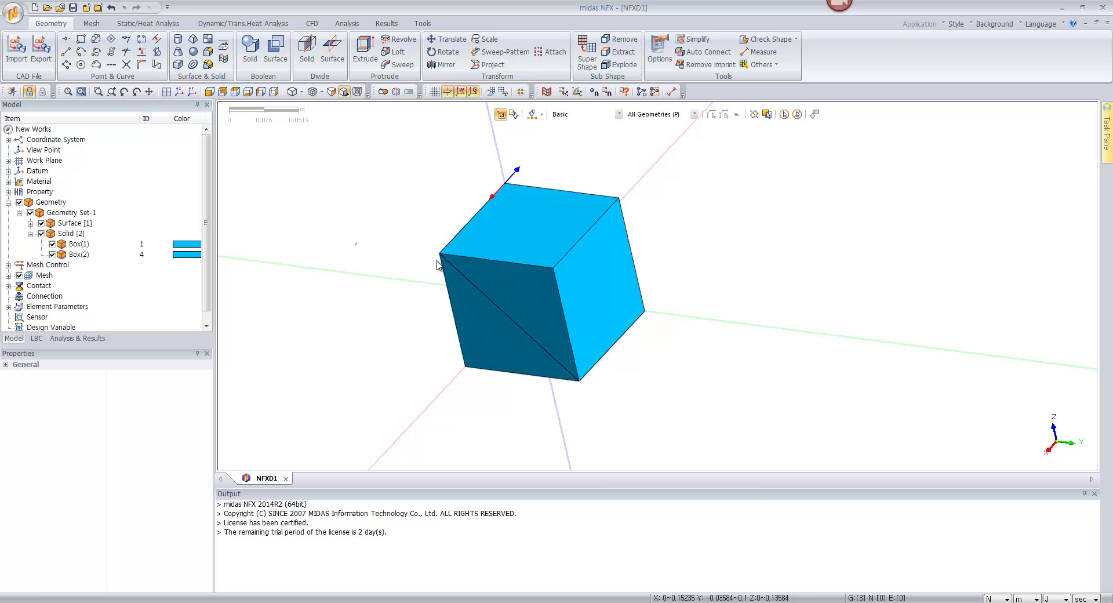
- Delete the leftover dividing surface and turn the work-plane grid back on
mouse_move(439, 262)
middle_mouse_down()
mouse_move(470, 250)
mouse_move(447, 262)
middle_mouse_up()
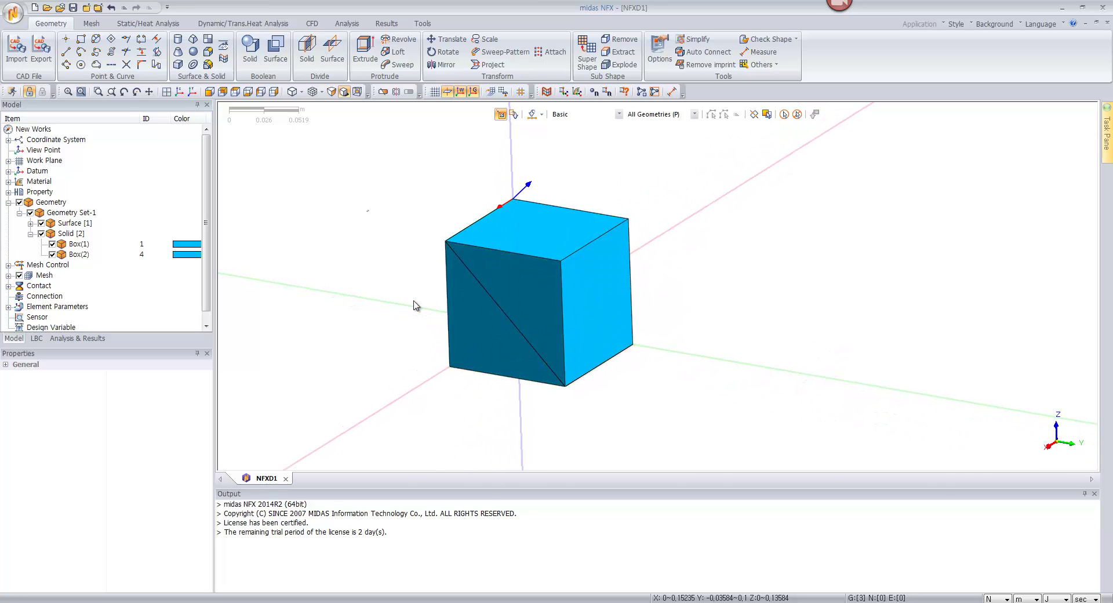
key("Delete")
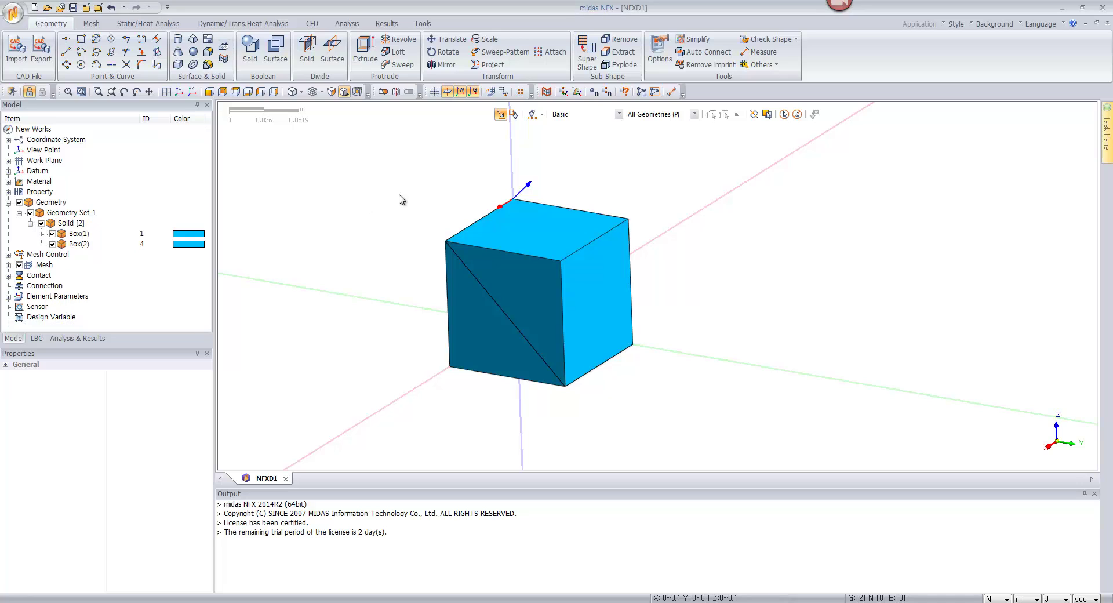
left_click(434, 92)
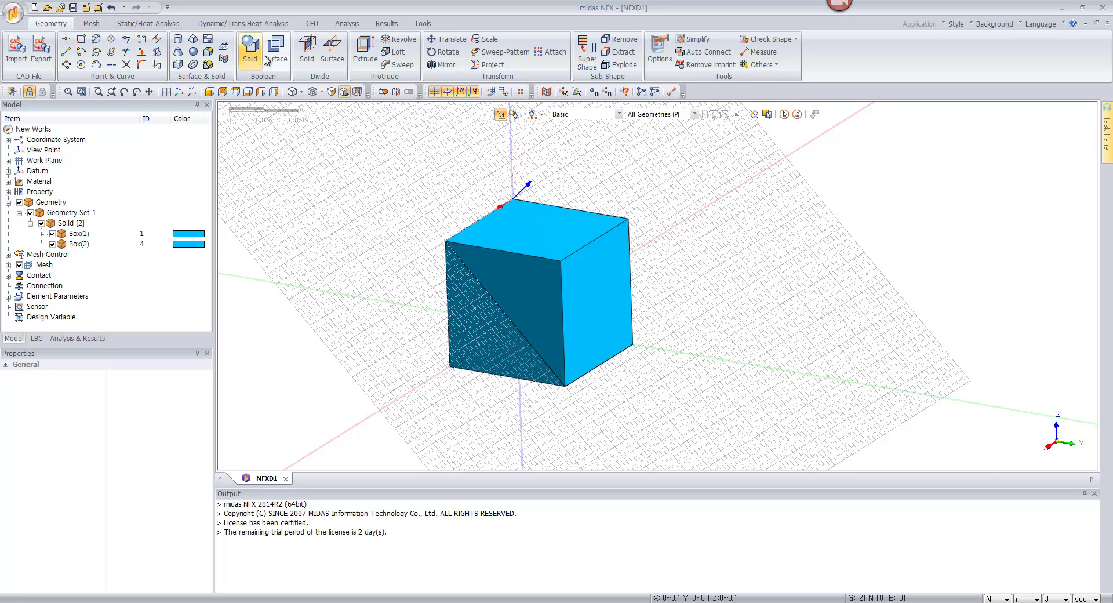
- Start dividing Box(1) with a three-point cutting plane
left_click(307, 51)
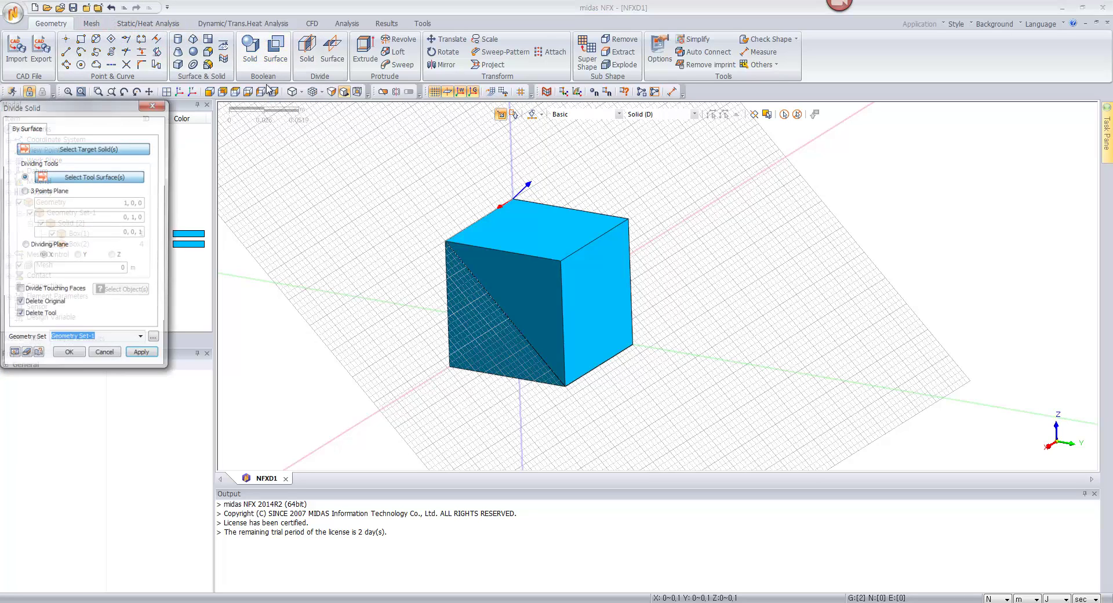
left_click(533, 259)
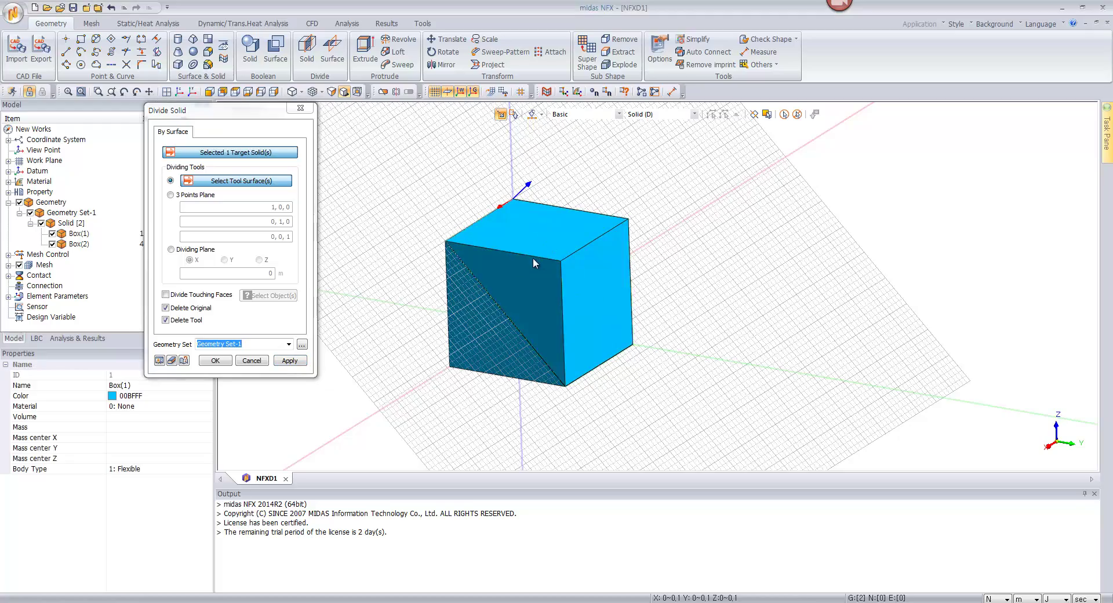
left_click(171, 195)
scroll(517, 234, "up", 3)
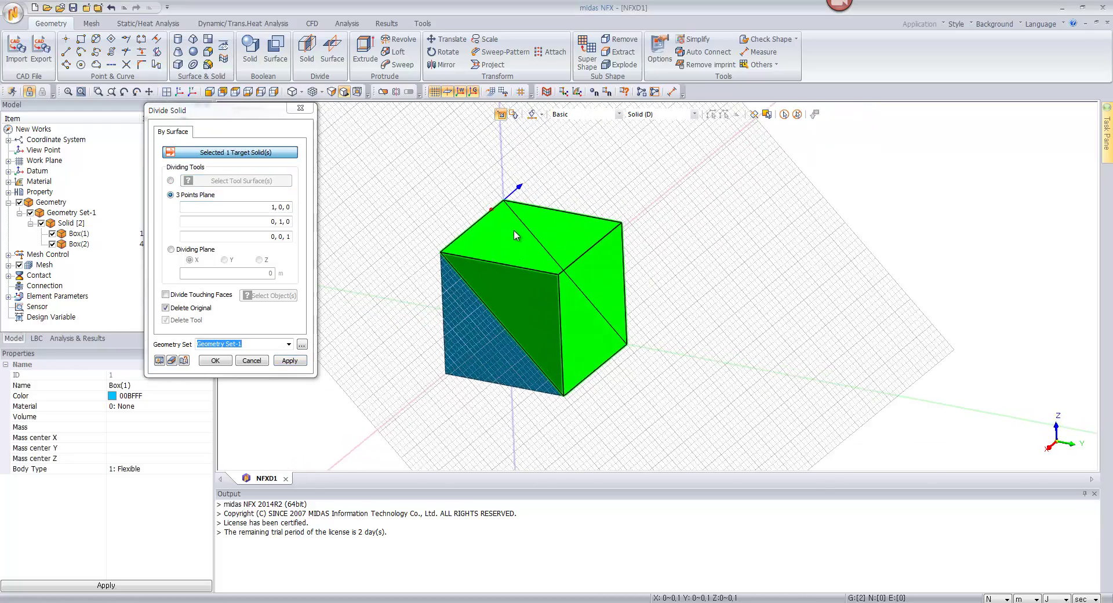
scroll(517, 243, "up", 1)
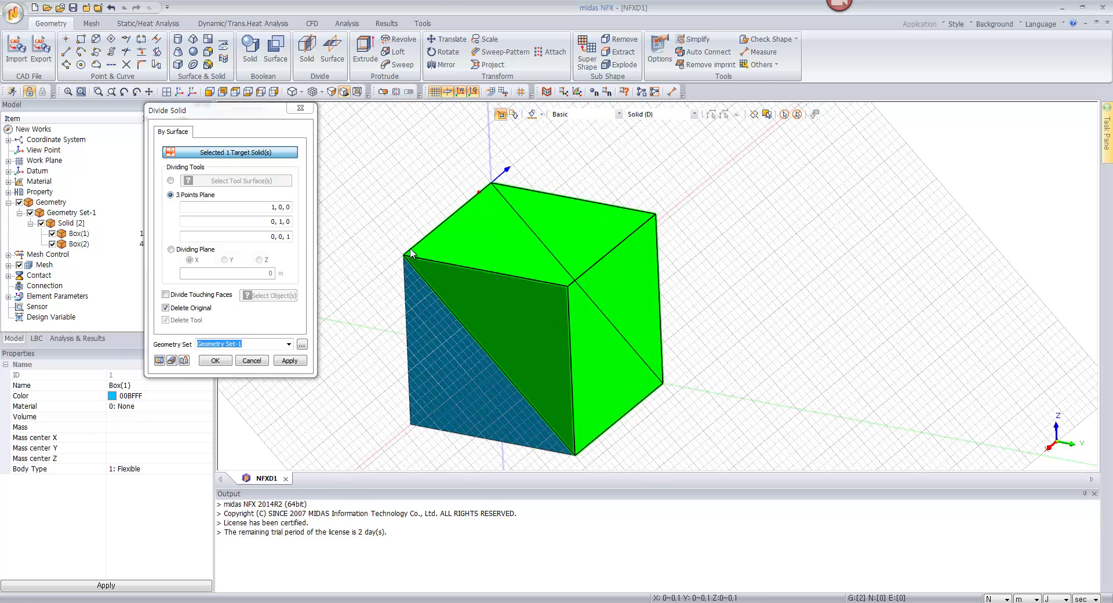
left_click(262, 206)
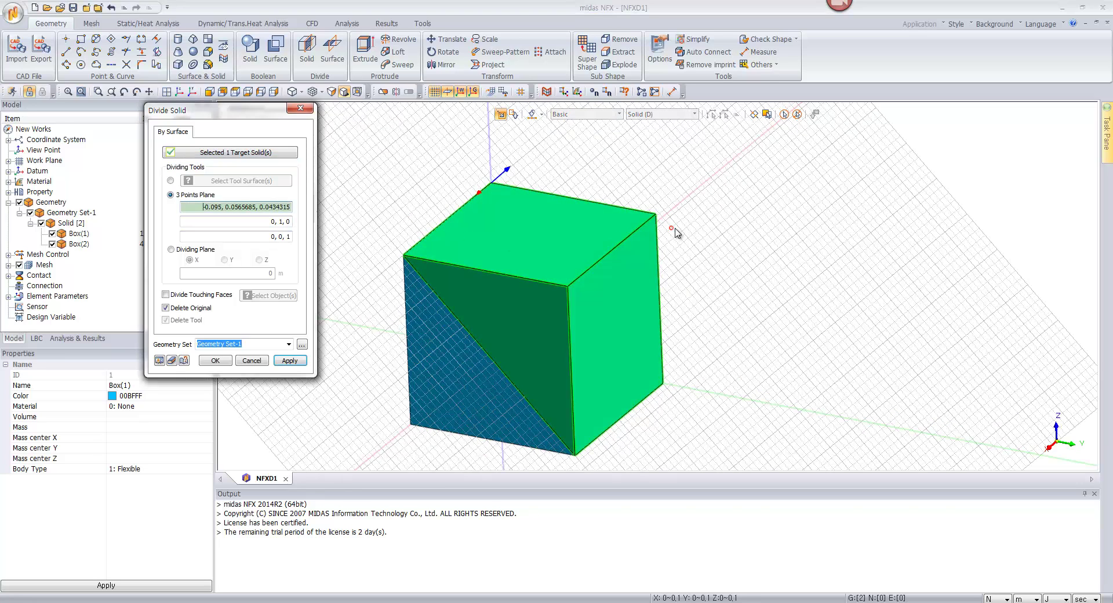
scroll(661, 226, "up", 1)
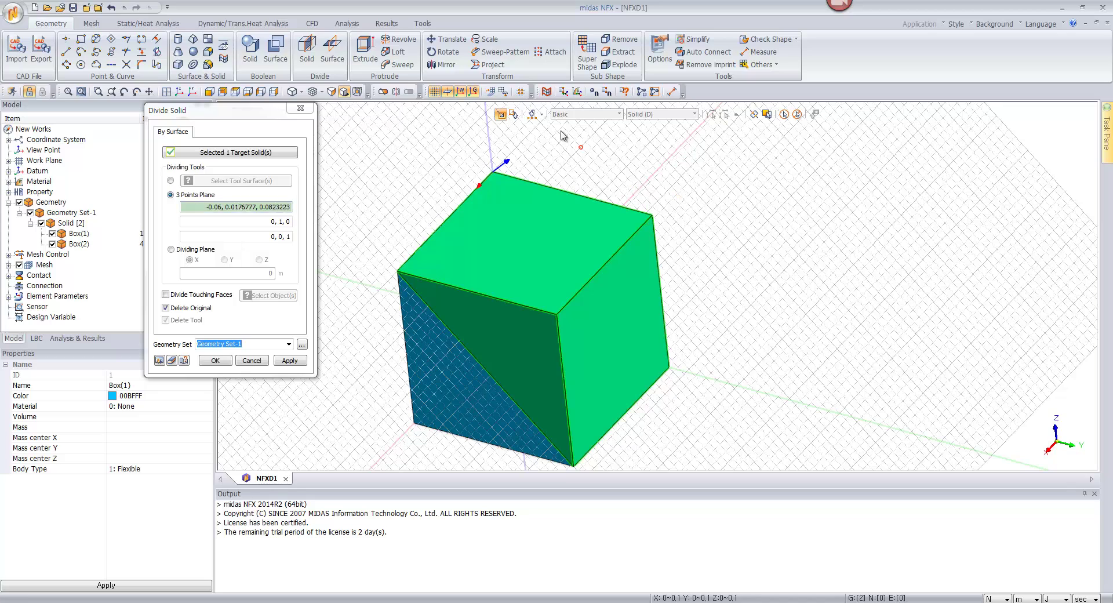
- With point snap, cut through corners 0,0.1,0.1 / 0.1,0,0.1 / 0.1,0.1,0 and confirm
left_click(521, 93)
left_click(520, 113)
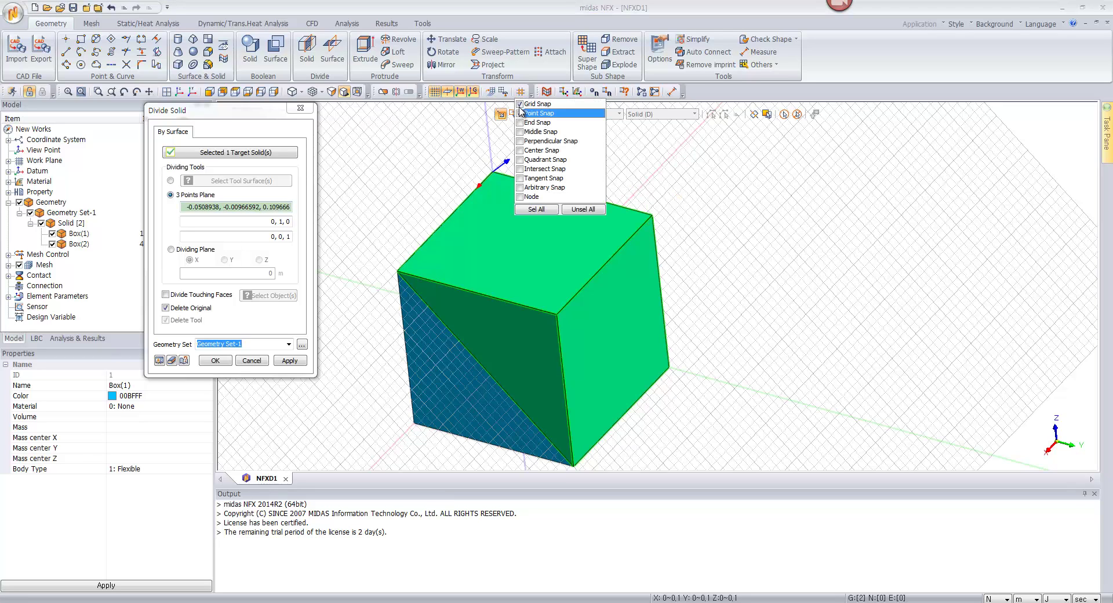
left_click(520, 103)
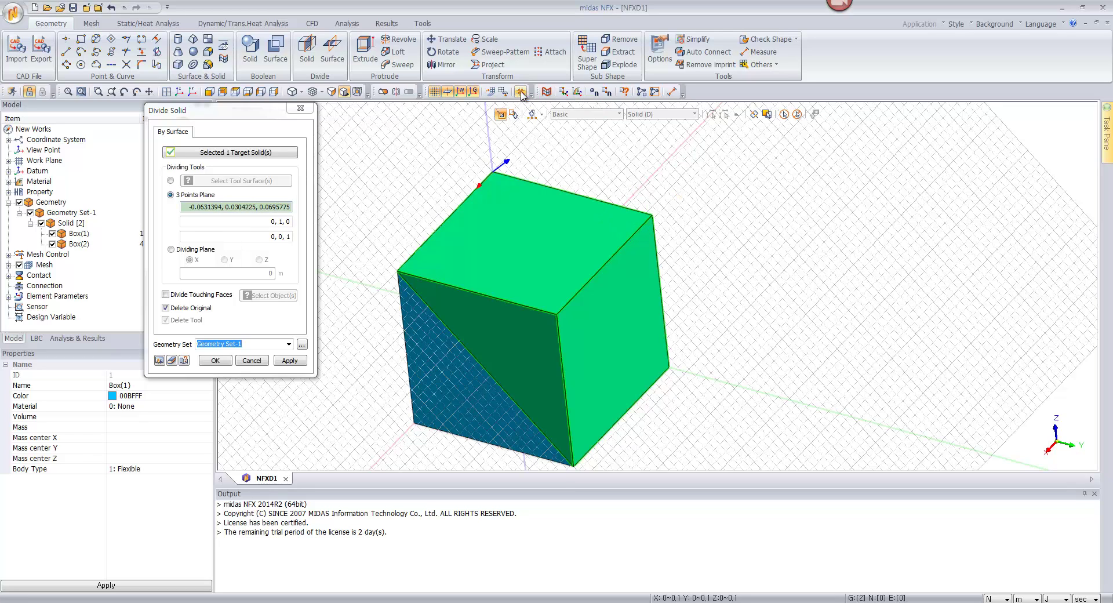
left_click(652, 215)
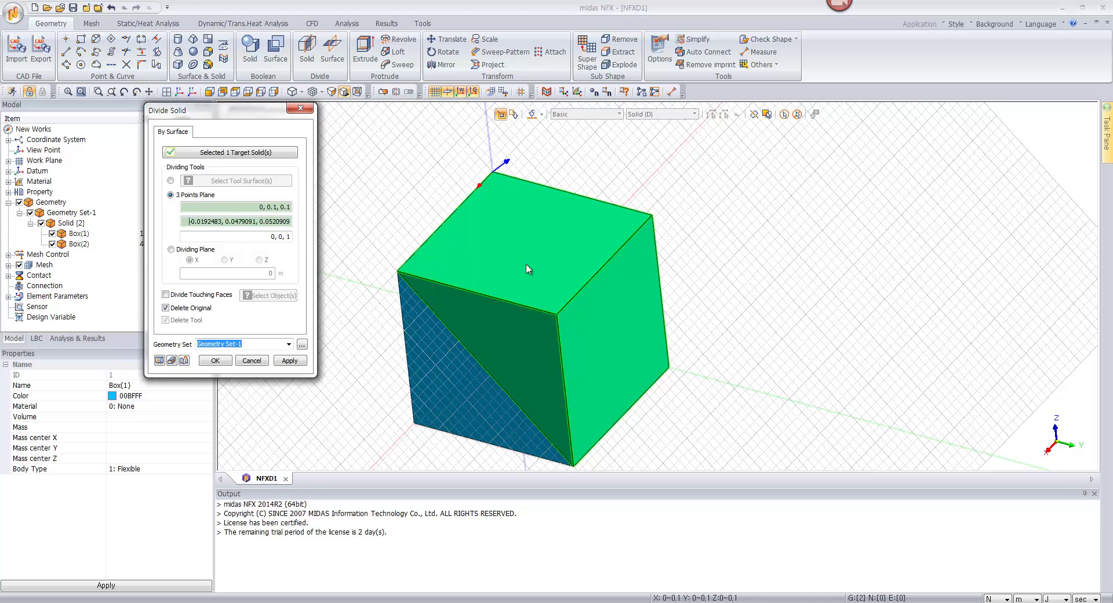
left_click(398, 275)
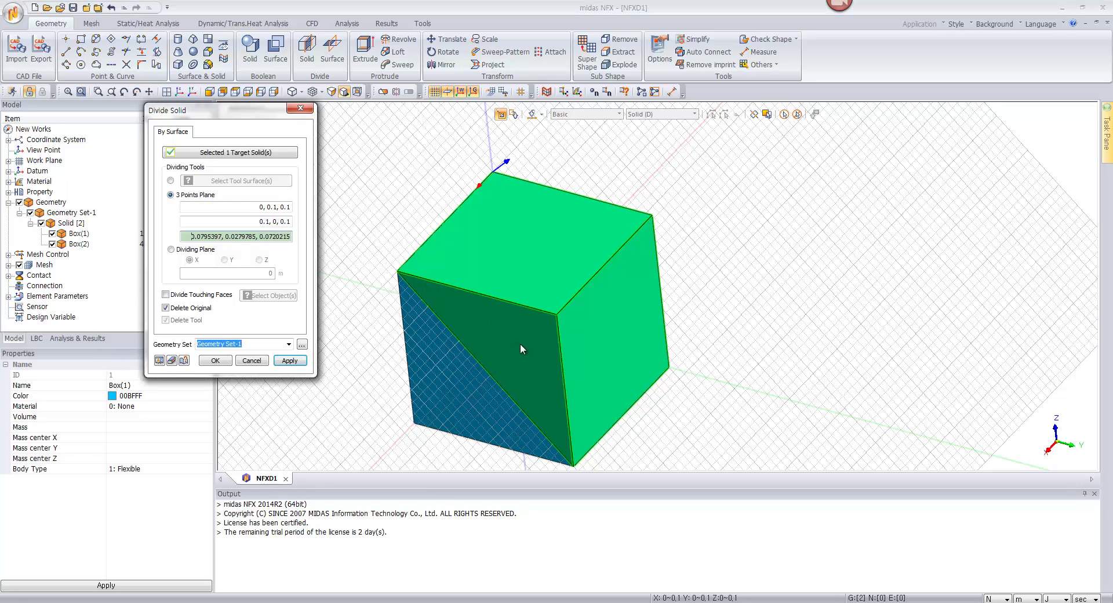
left_click(574, 464)
left_click(159, 365)
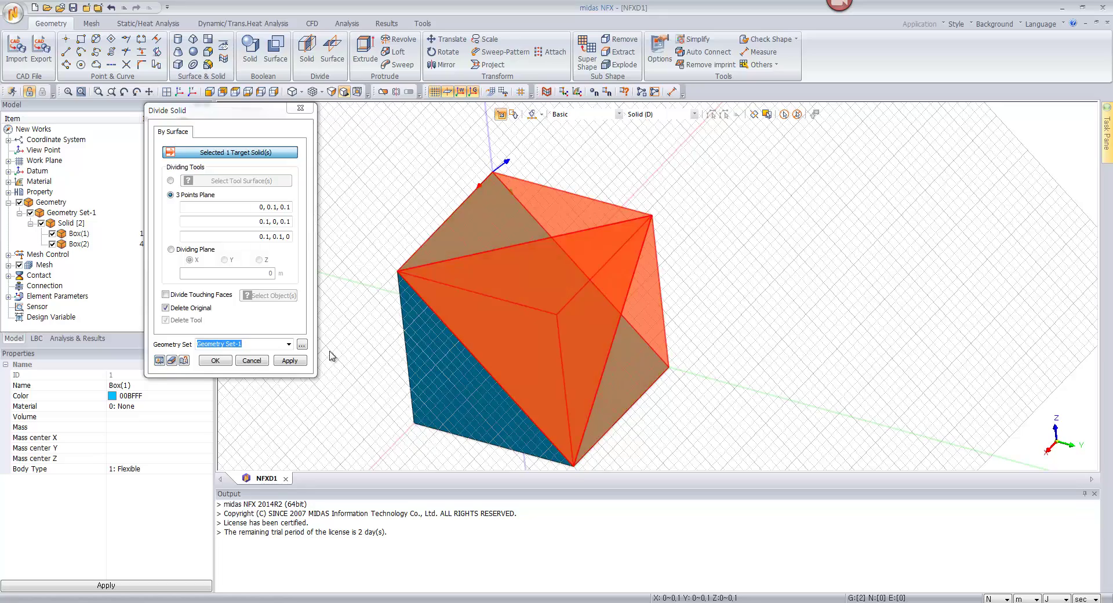
middle_click_drag(447, 324, 457, 314)
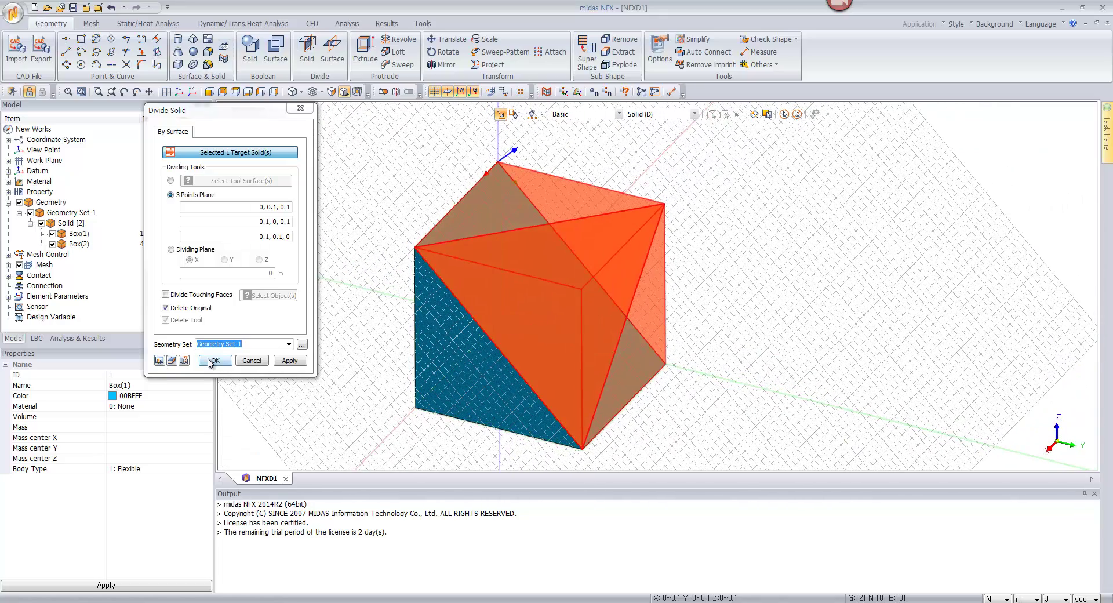
left_click(212, 360)
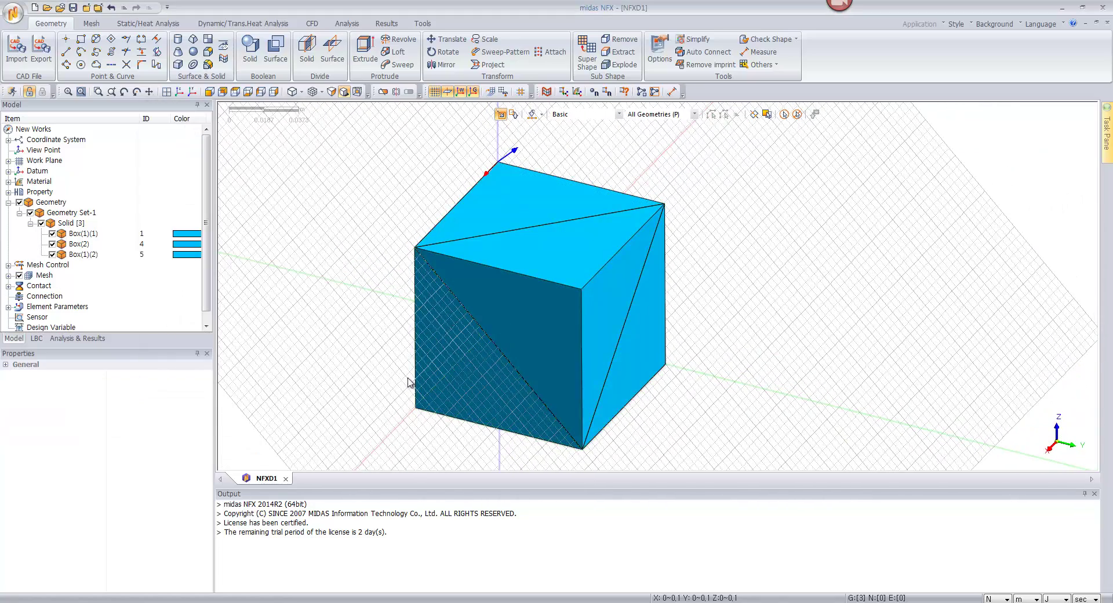
left_click(53, 234)
- Show Box(1)(1) again, inspect the pieces, then bring up Move Work Plane
mouse_move(530, 330)
middle_mouse_down()
mouse_move(469, 320)
mouse_move(552, 328)
middle_mouse_up()
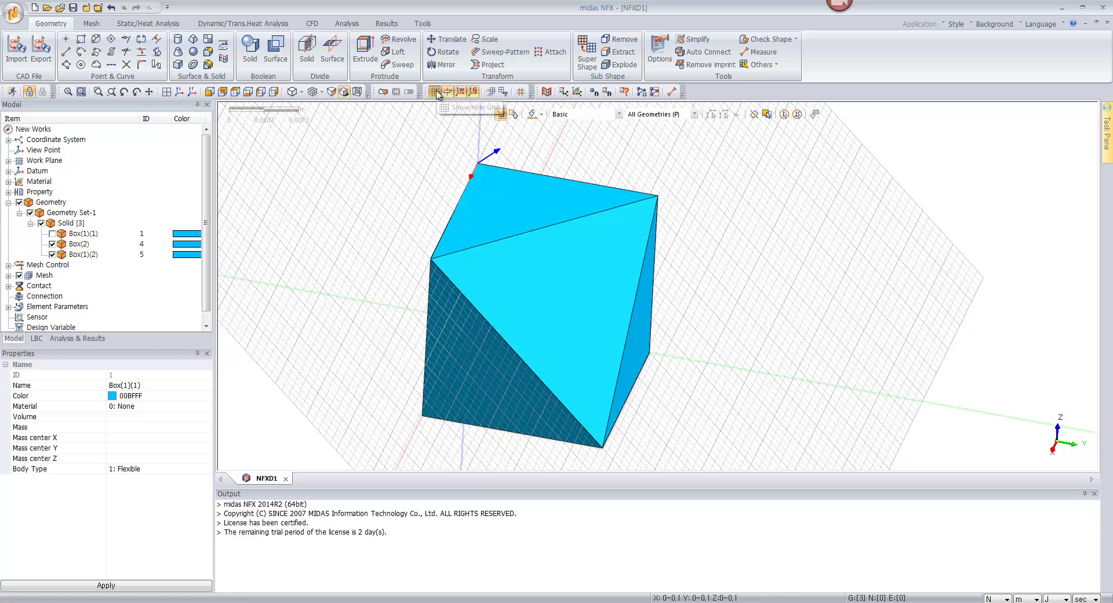
left_click(52, 234)
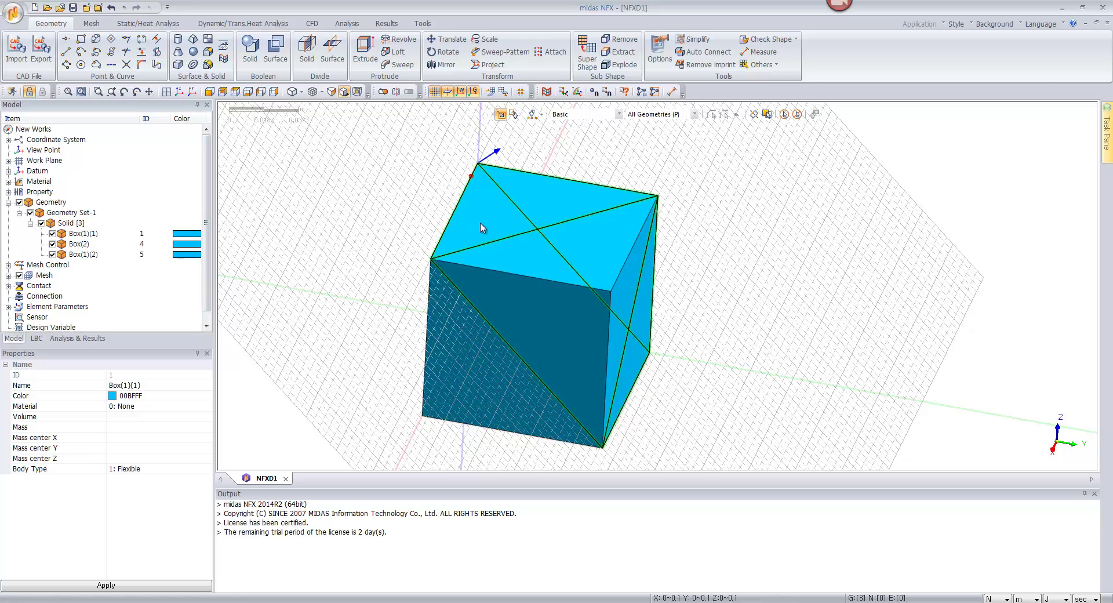
middle_click_drag(528, 258, 527, 260)
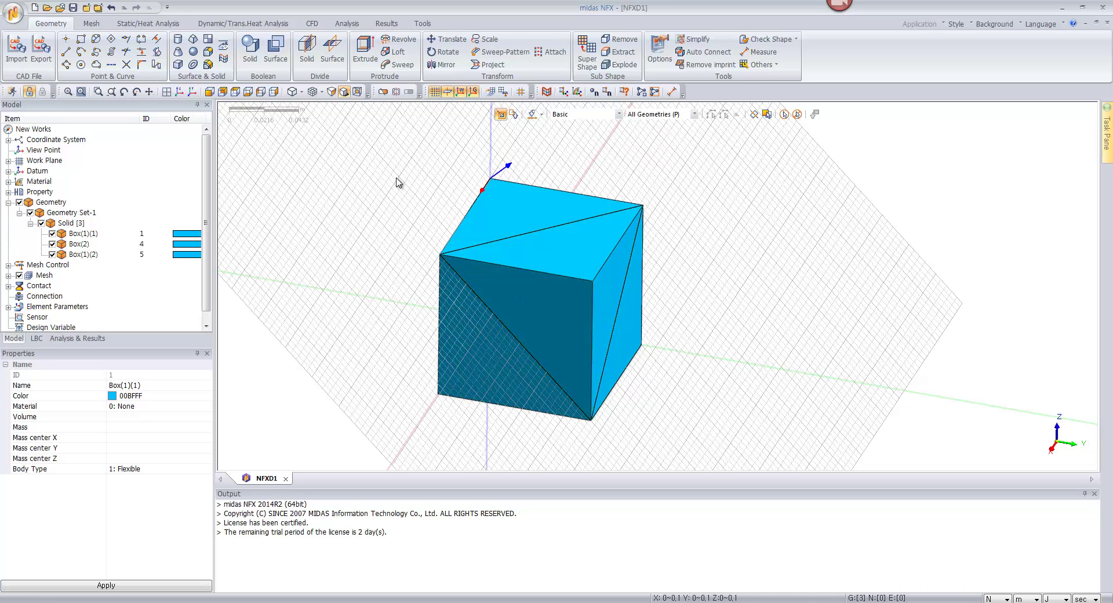
right_click(405, 218)
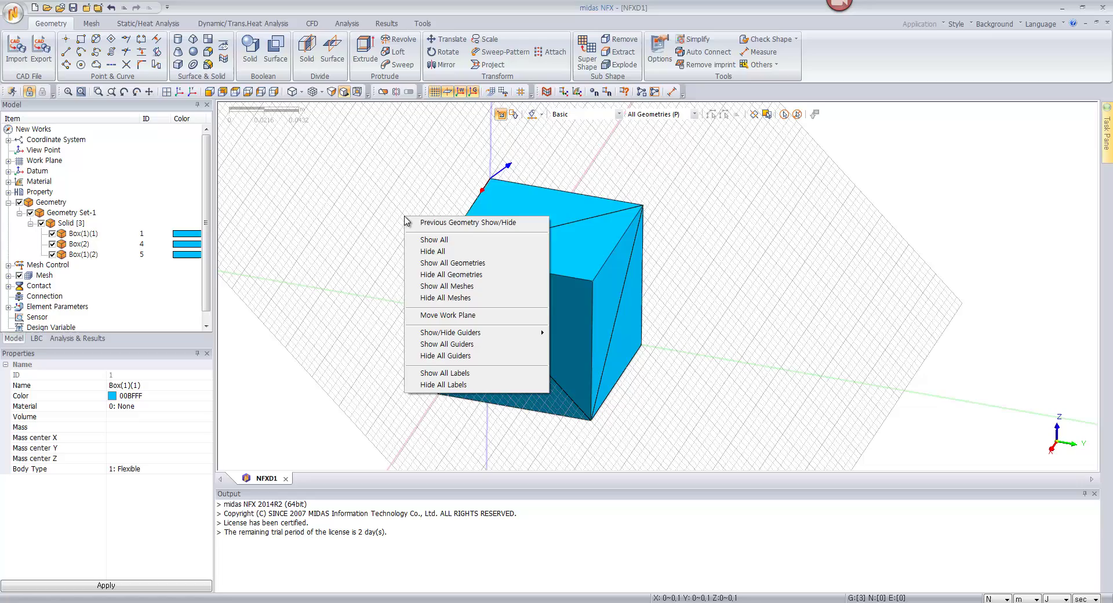
left_click(453, 316)
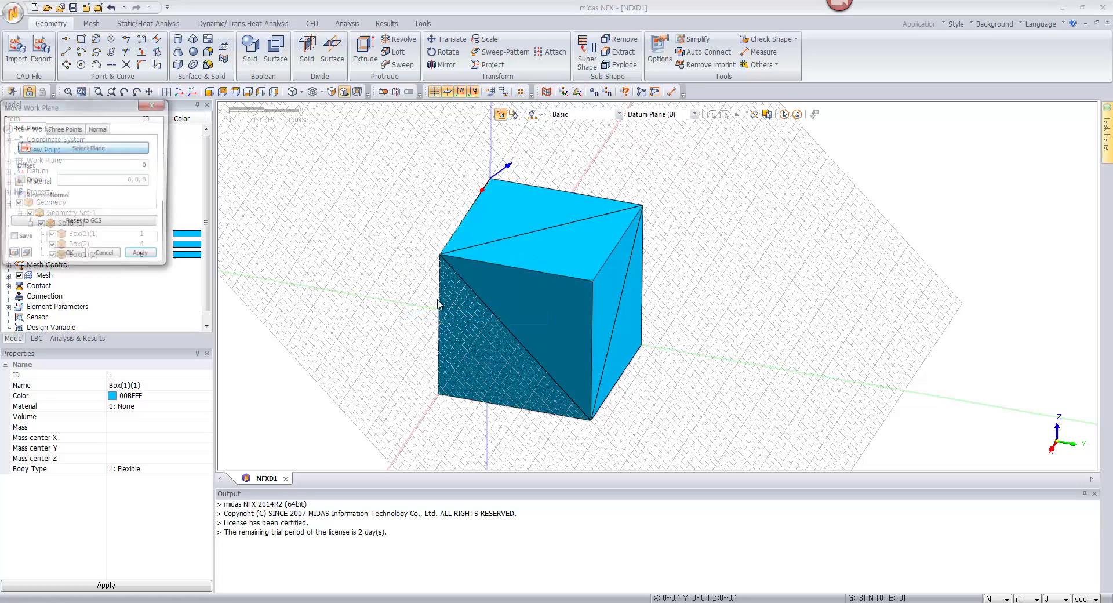
- Reset the work plane to the global coordinate system and close its settings
left_click(120, 228)
left_click(69, 262)
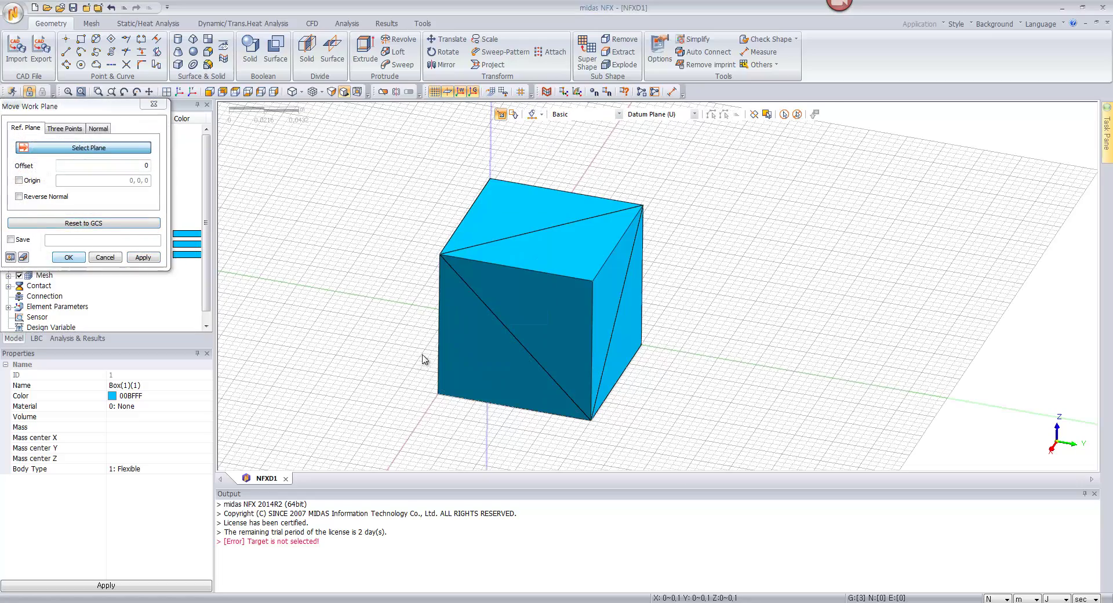
middle_click_drag(422, 360, 378, 367)
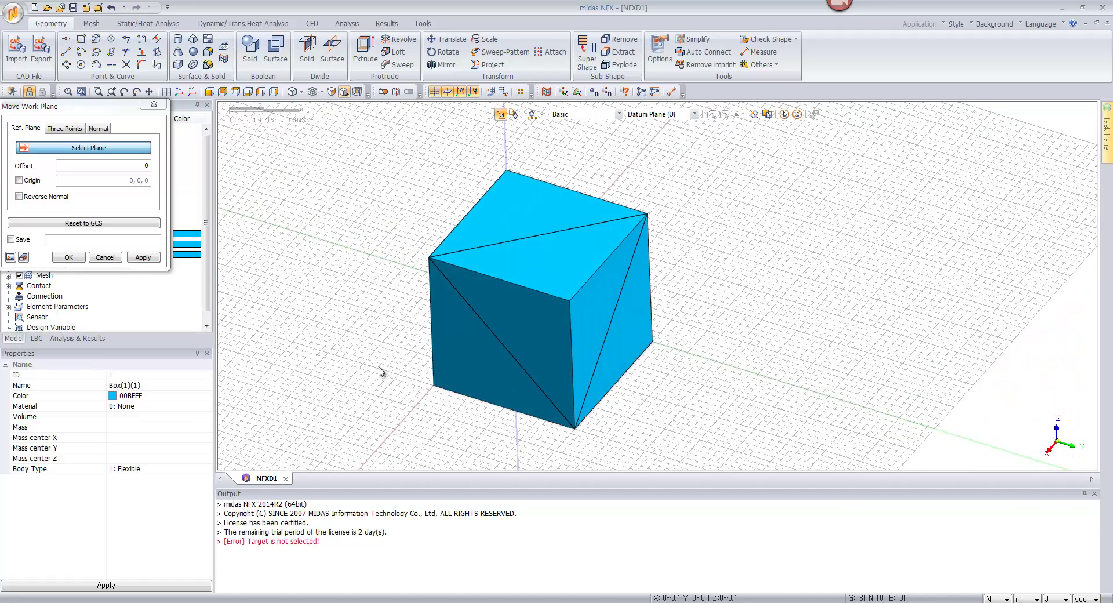
left_click(153, 103)
- Hide the three cube solids by unchecking Solid [3] in the Model tree
left_click(41, 223)
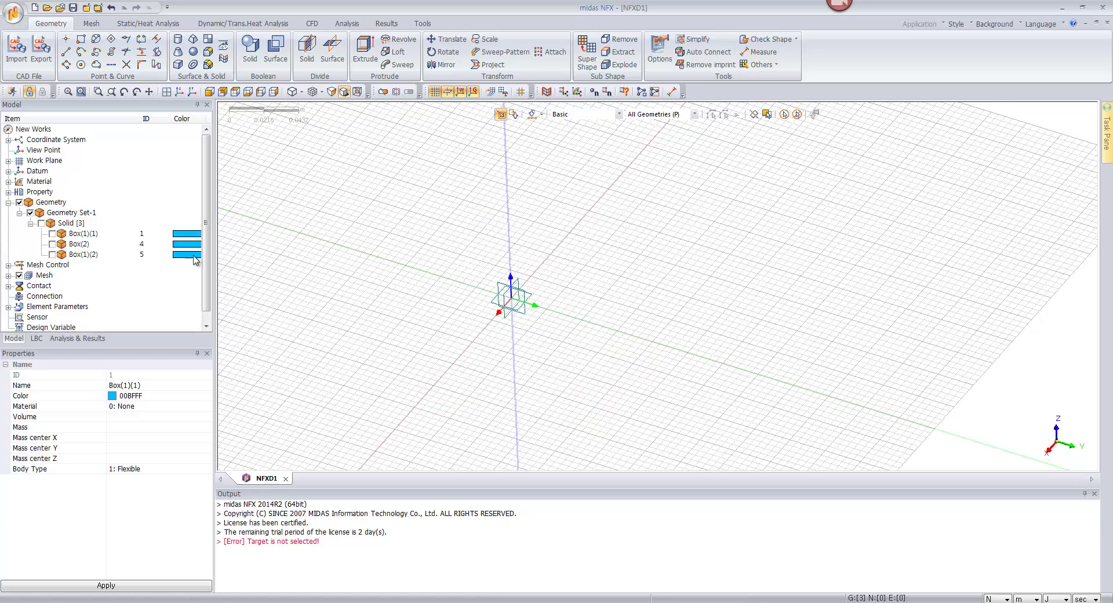
middle_click_drag(510, 307, 525, 292)
scroll(526, 297, "up", 1)
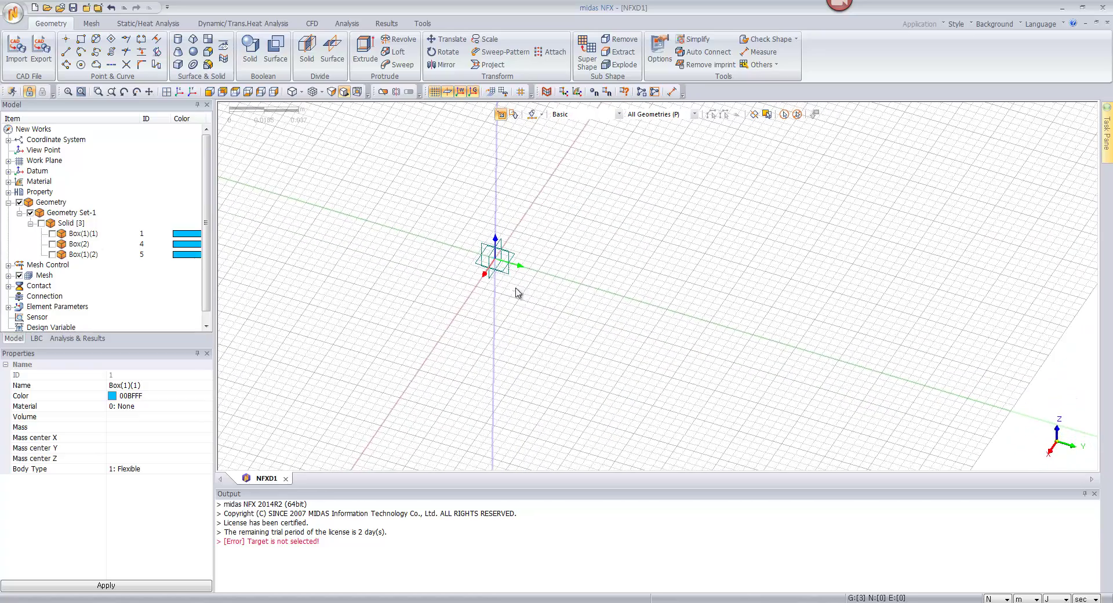
- Draw a filled circle on the ground plane near the origin with Make Face, creating Surface [1]
left_click(81, 65)
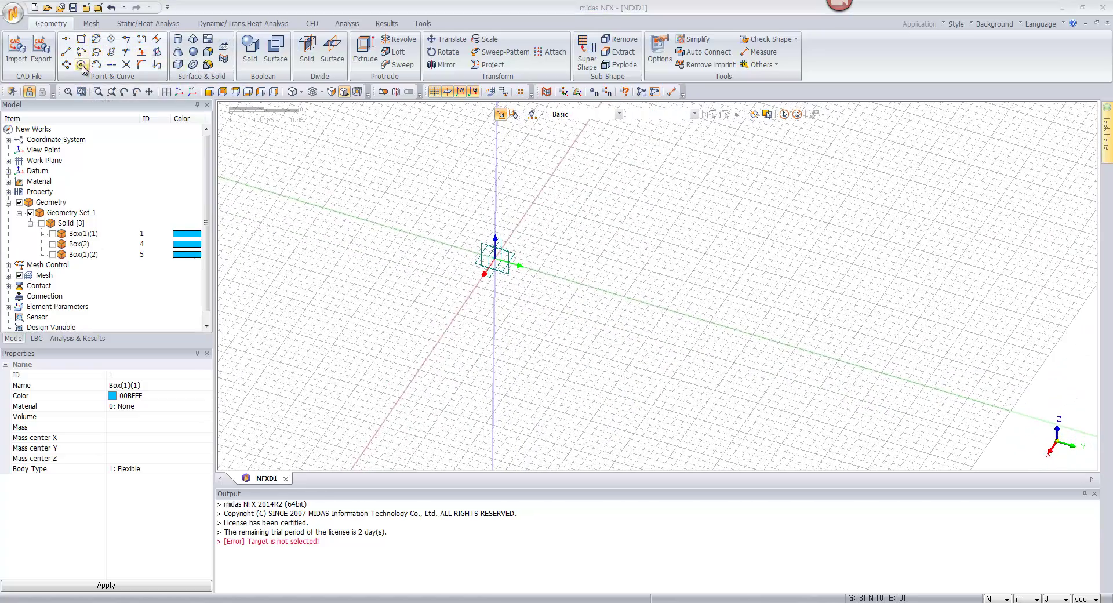
left_click_drag(86, 110, 245, 142)
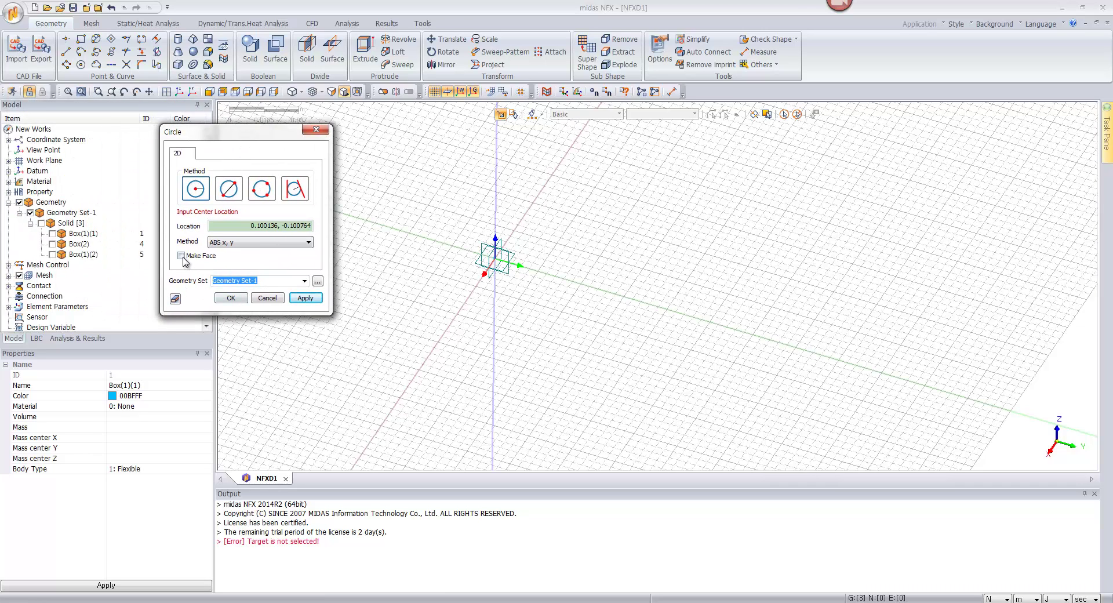
left_click(540, 340)
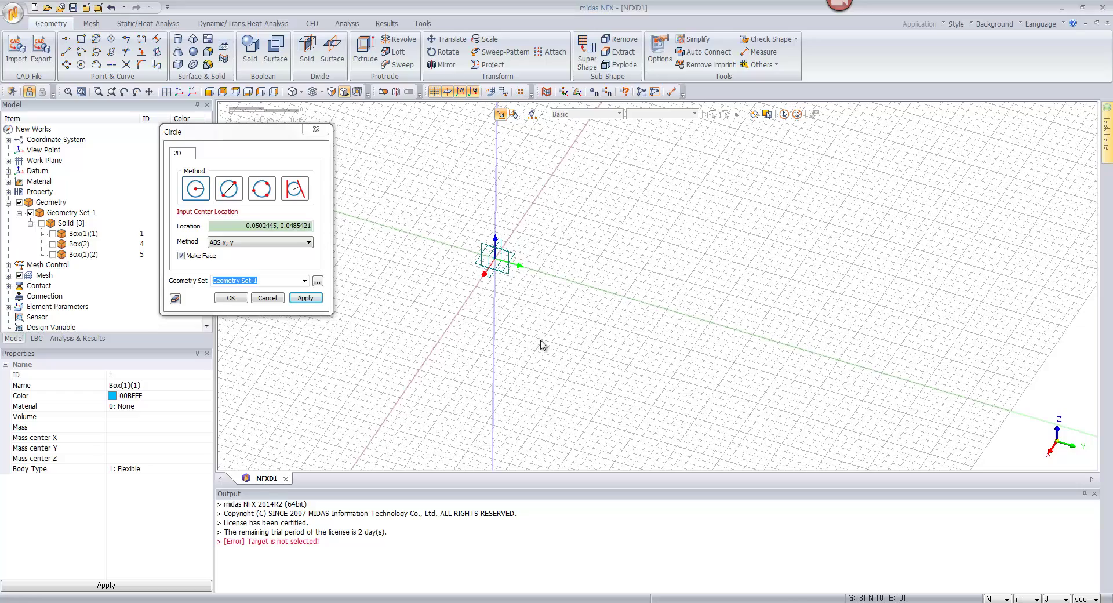
left_click(572, 369)
left_click(267, 298)
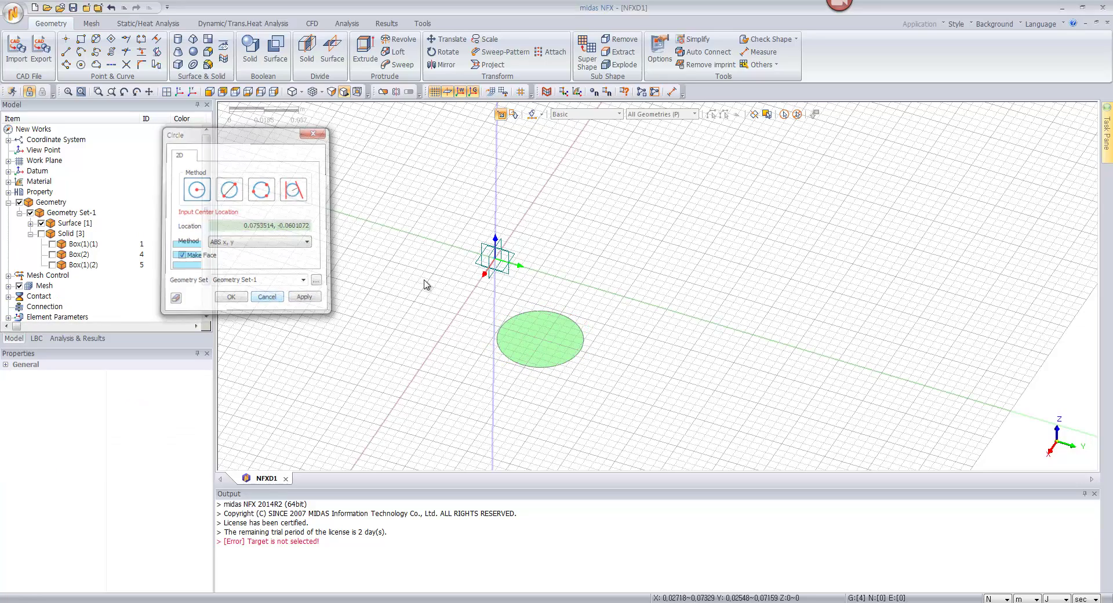
scroll(420, 267, "down", 3)
scroll(411, 246, "down", 1)
middle_click_drag(410, 243, 396, 213)
left_click(367, 50)
- Select the circular face for extrusion along the Z datum axis
left_click(365, 51)
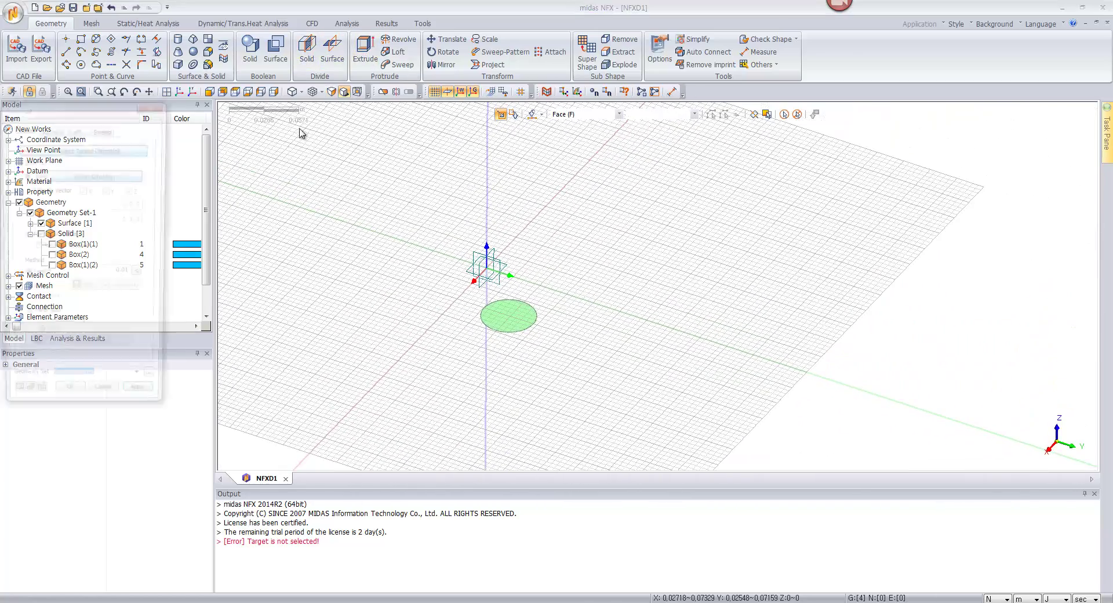
left_click(497, 315)
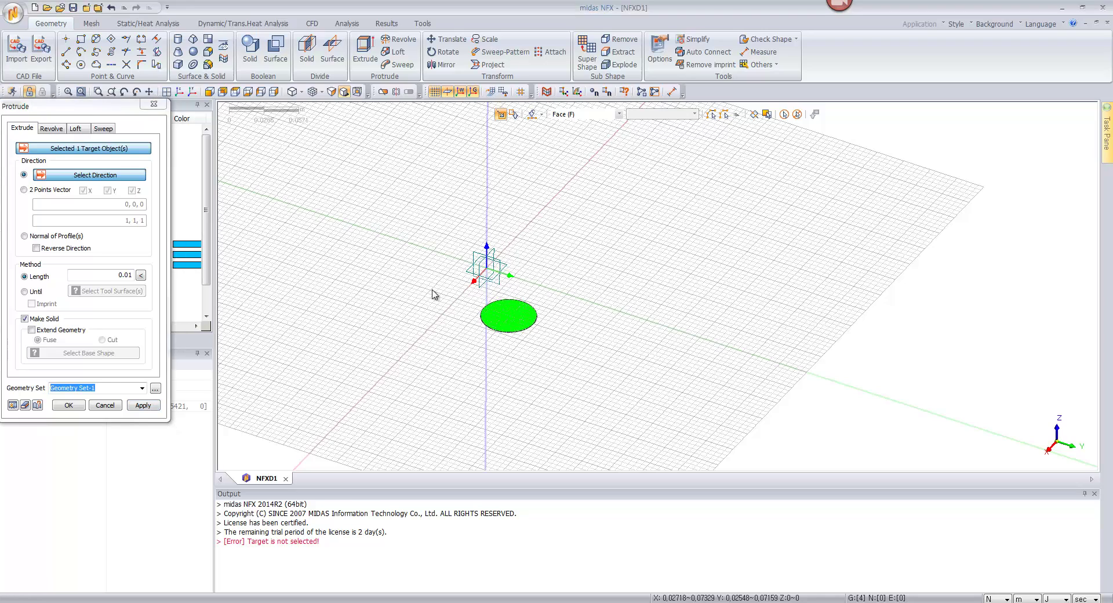
left_click(118, 175)
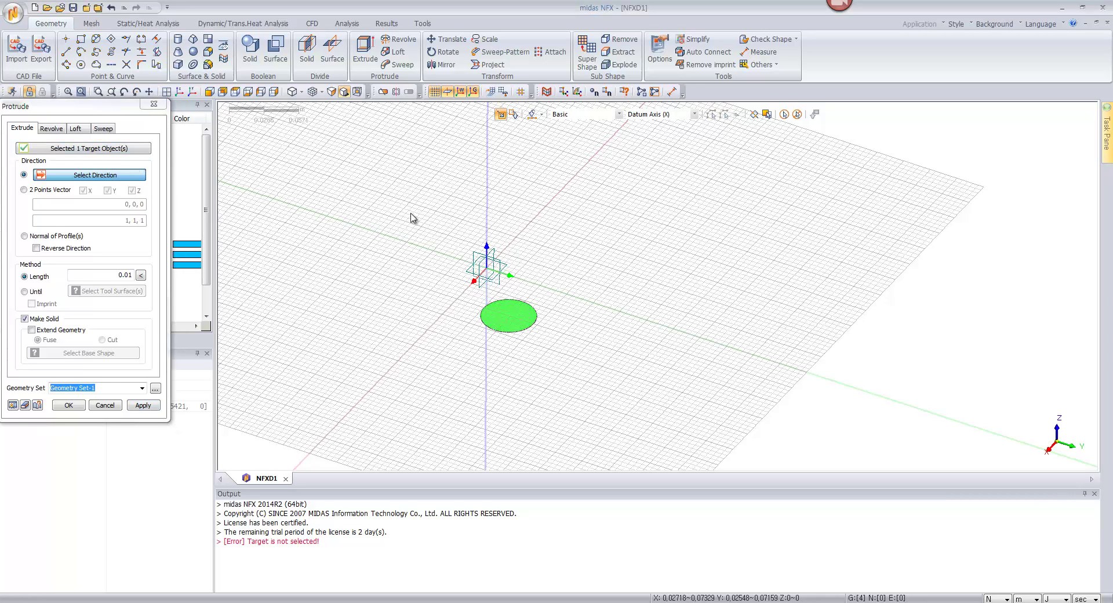
left_click(491, 205)
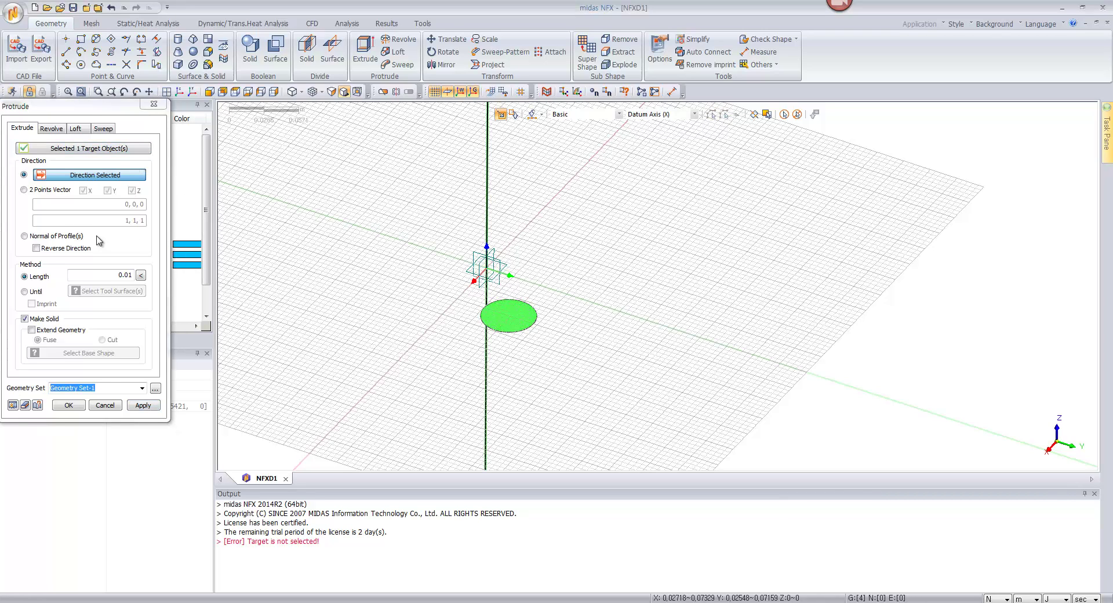
- Set the extrusion length to 0.2, preview it, and create the cylinder solid
left_click(110, 274)
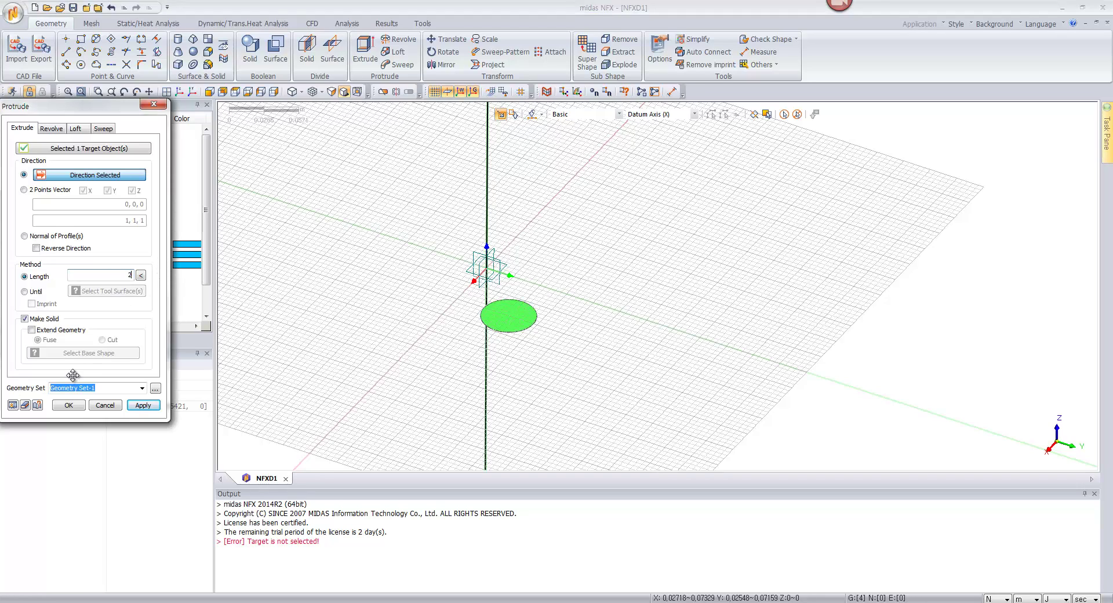
key("Tab")
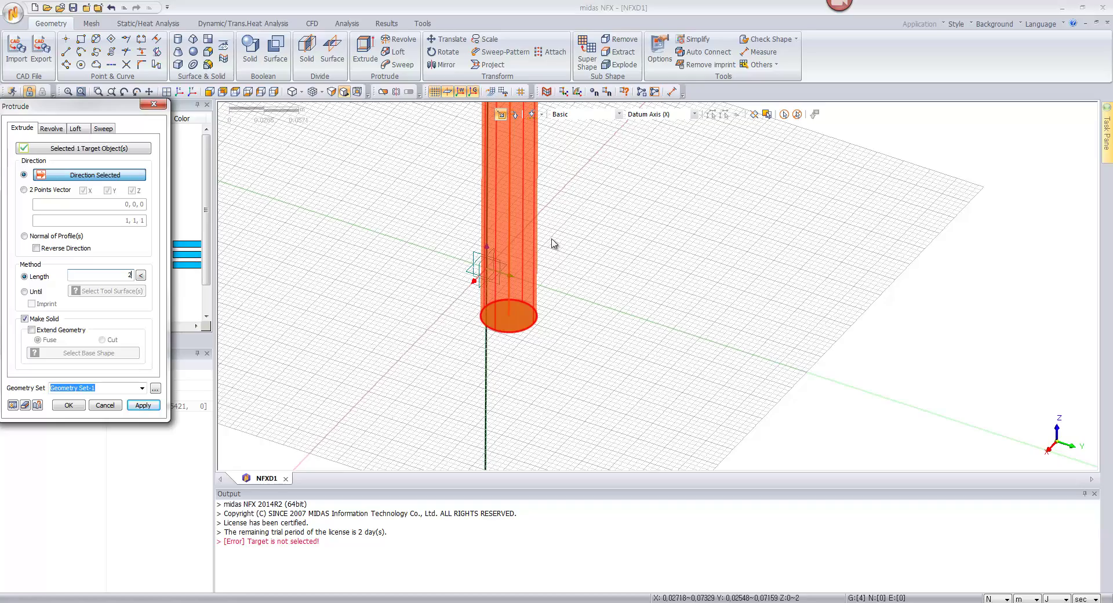
scroll(598, 246, "down", 5)
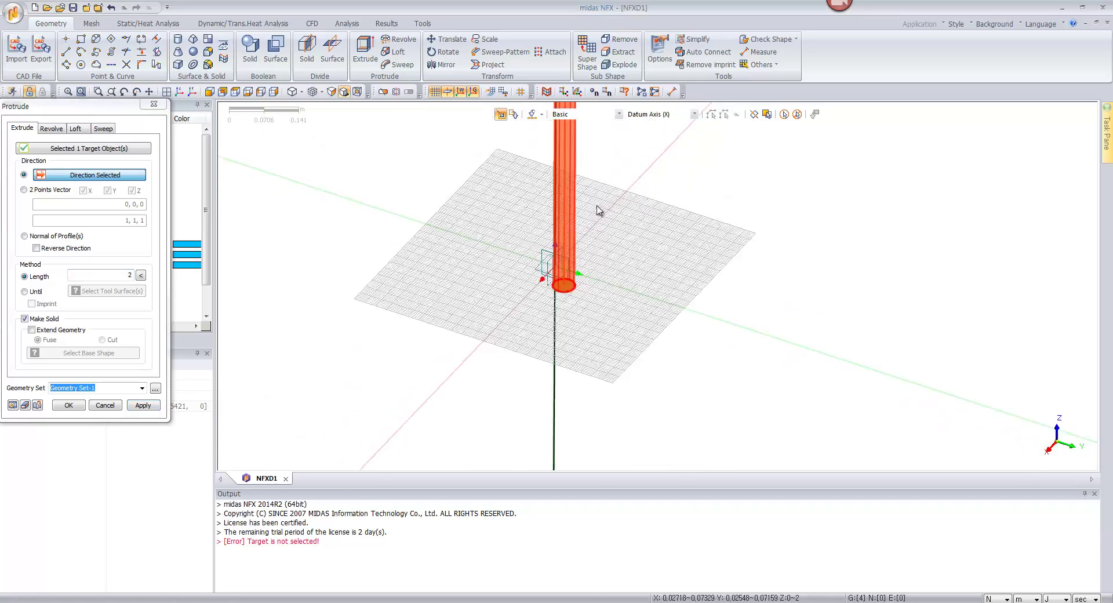
scroll(565, 236, "up", 7)
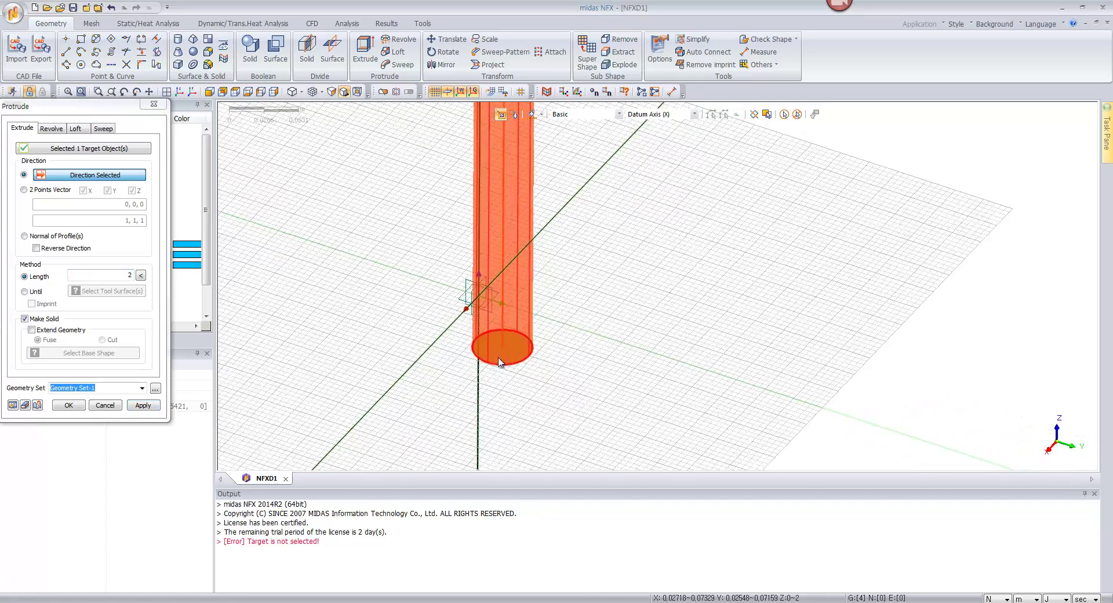
left_click_drag(117, 274, 138, 278)
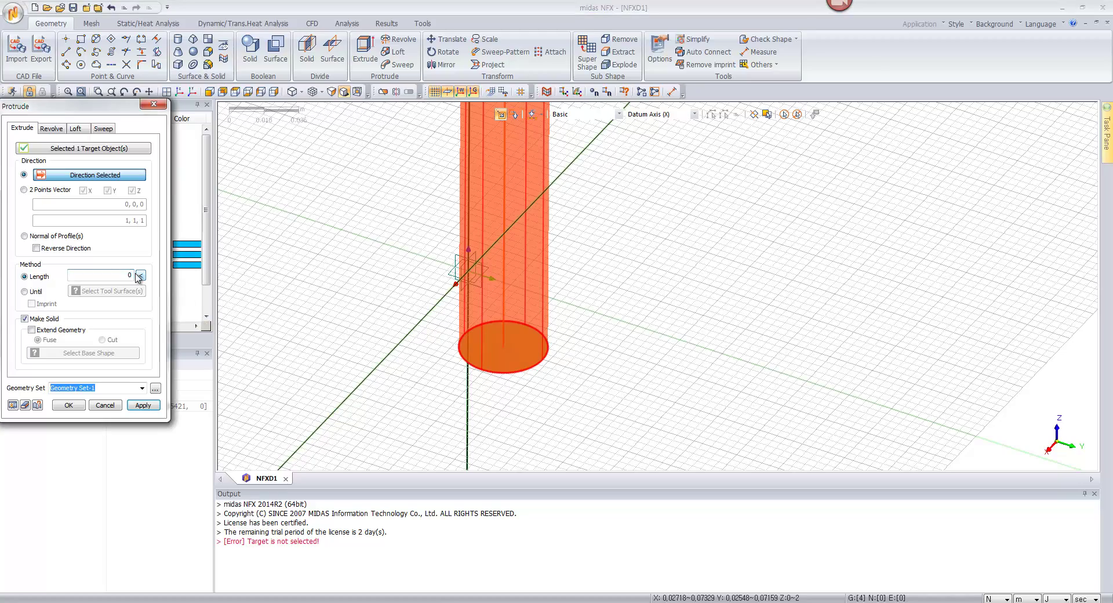
left_click(11, 408)
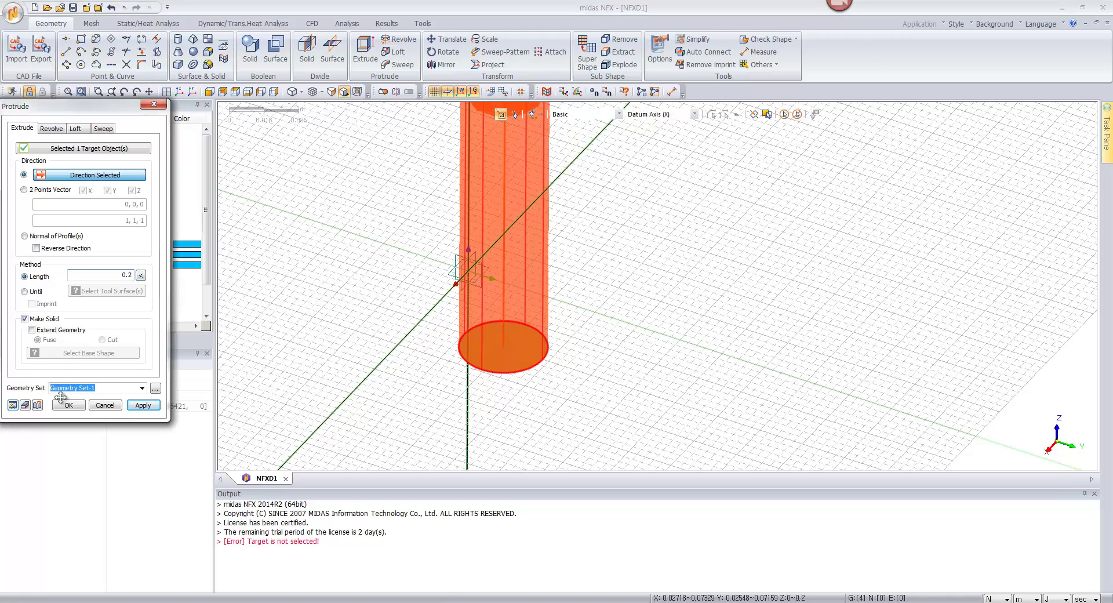
scroll(264, 314, "down", 2)
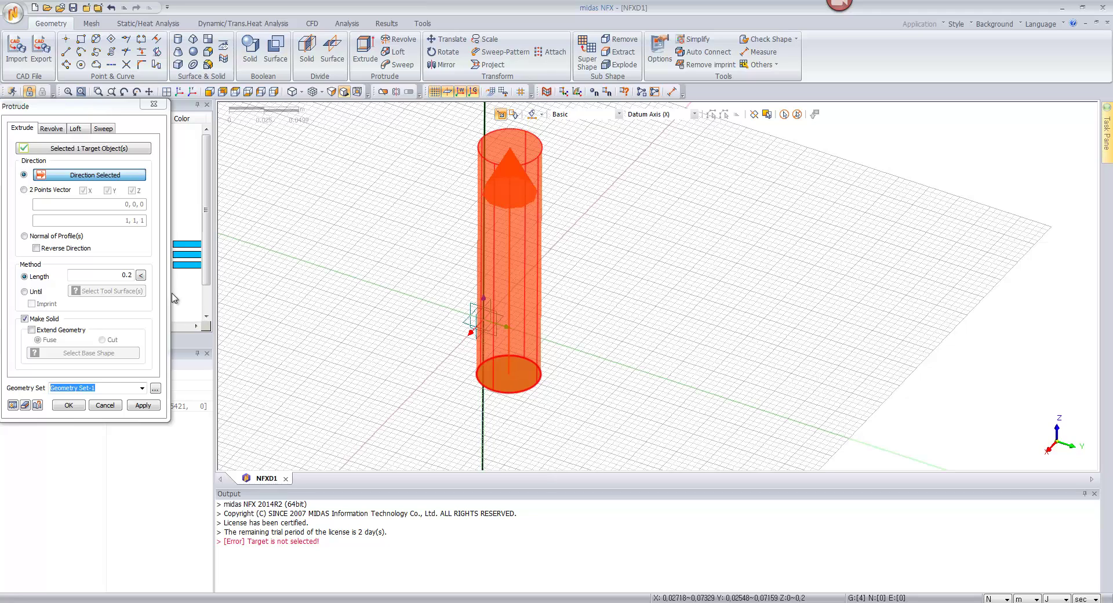
left_click(143, 405)
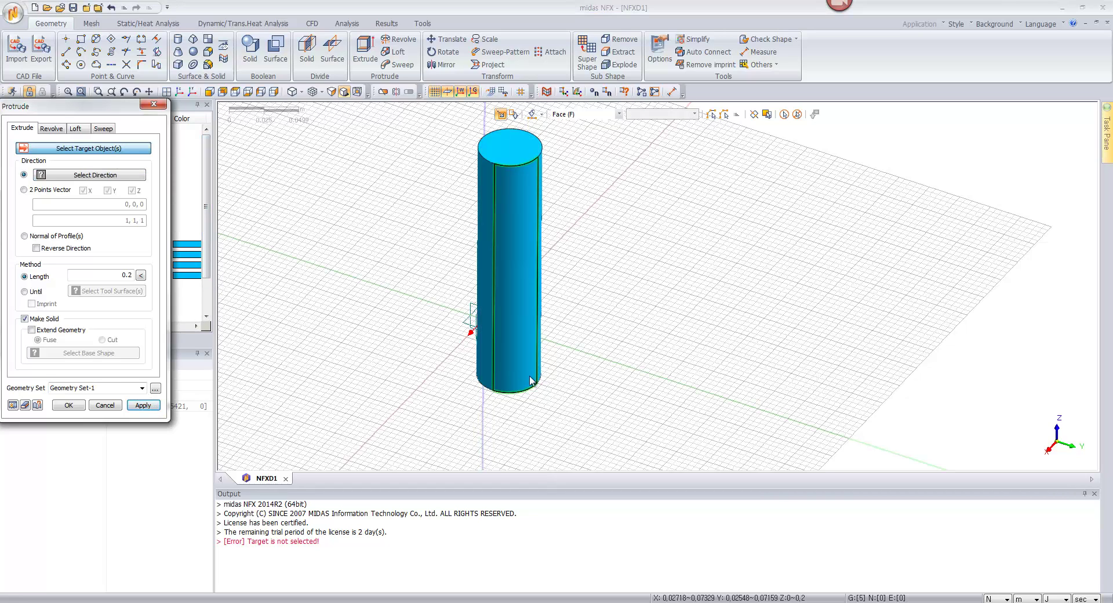
middle_click_drag(557, 345, 558, 306)
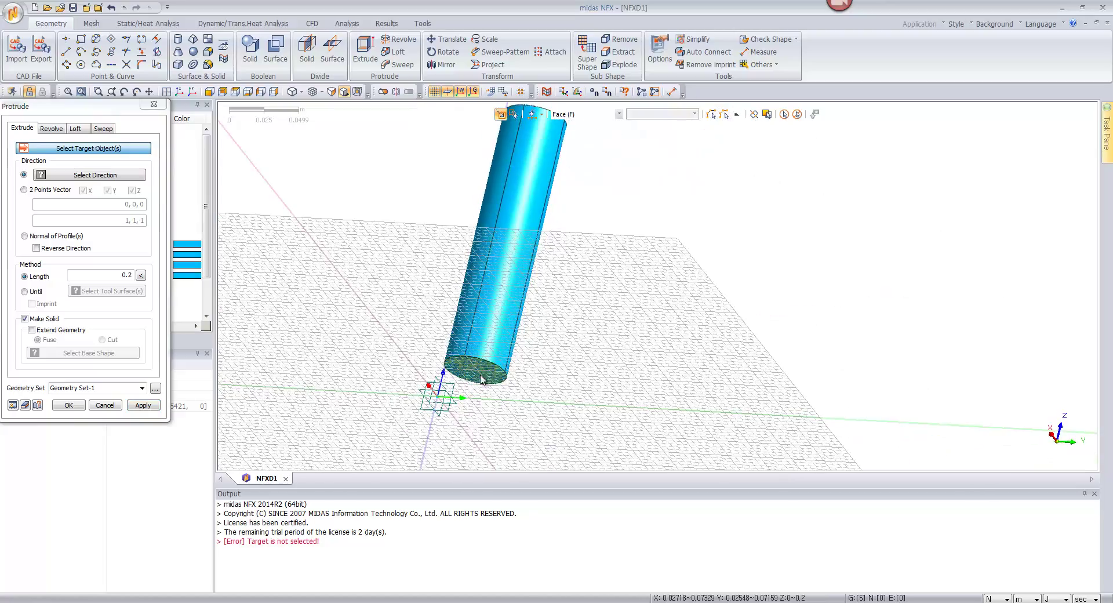
- Extrude the cylinder's bottom face 0.2 downward along Z with Reverse Direction checked
left_click(481, 379)
middle_click_drag(481, 380, 341, 304)
left_click(110, 177)
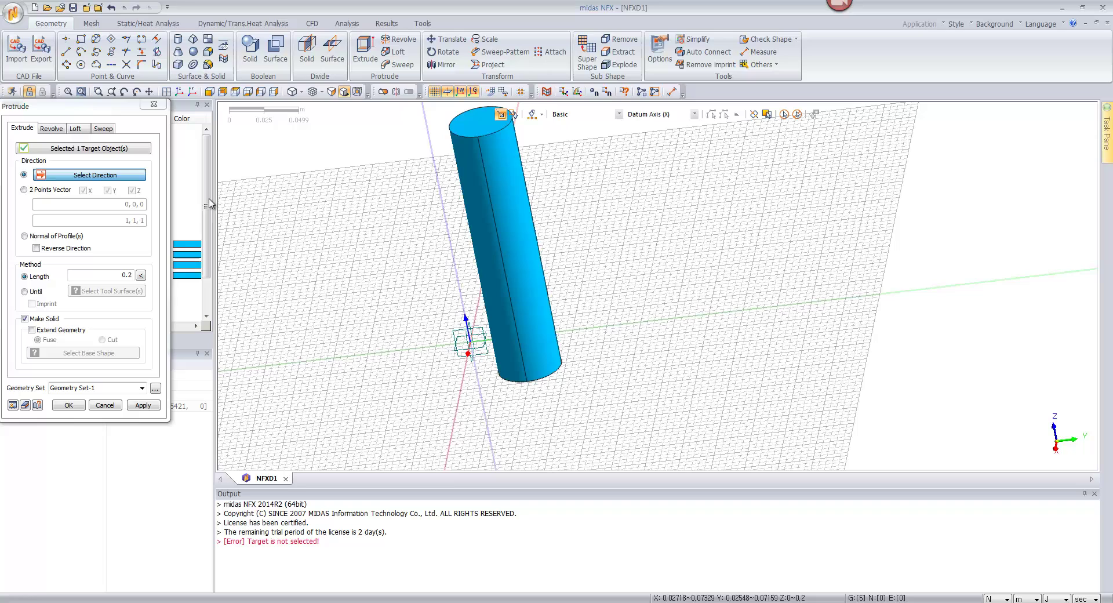
left_click(450, 242)
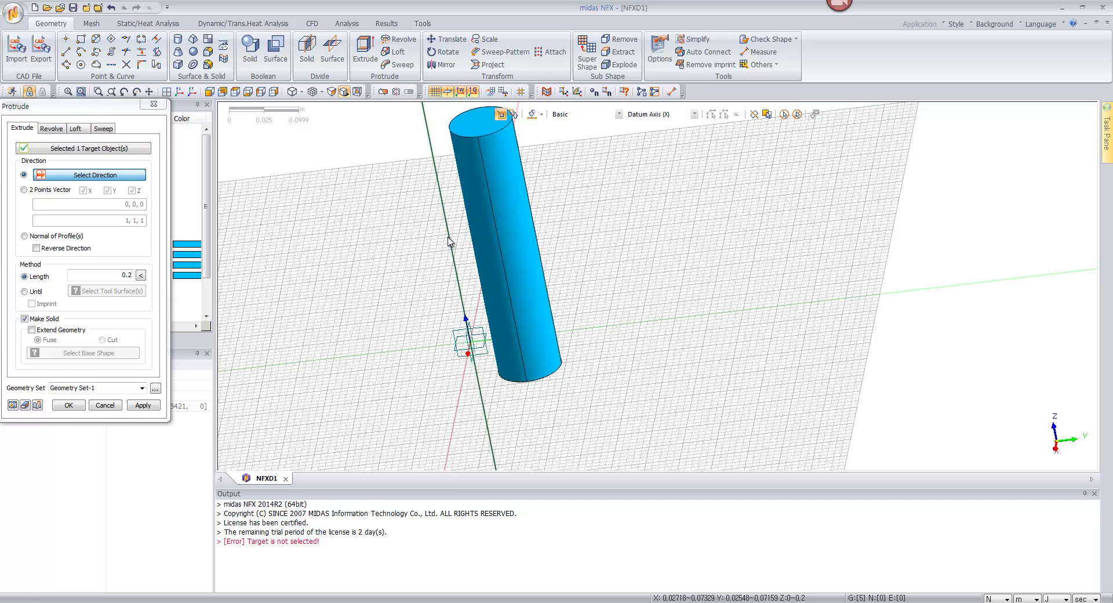
left_click(36, 248)
left_click(12, 405)
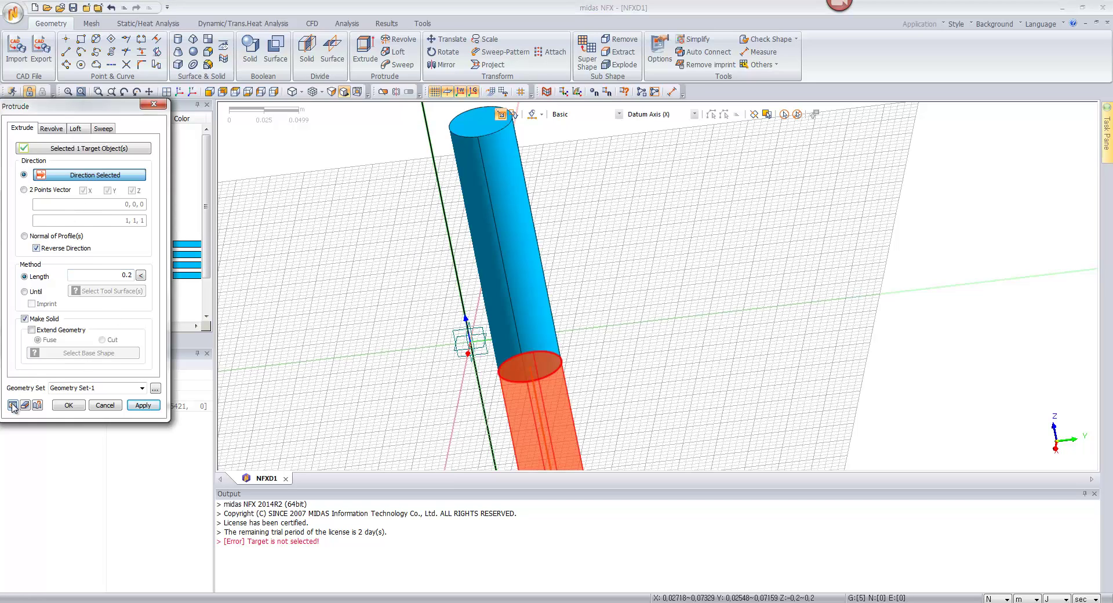
left_click(75, 408)
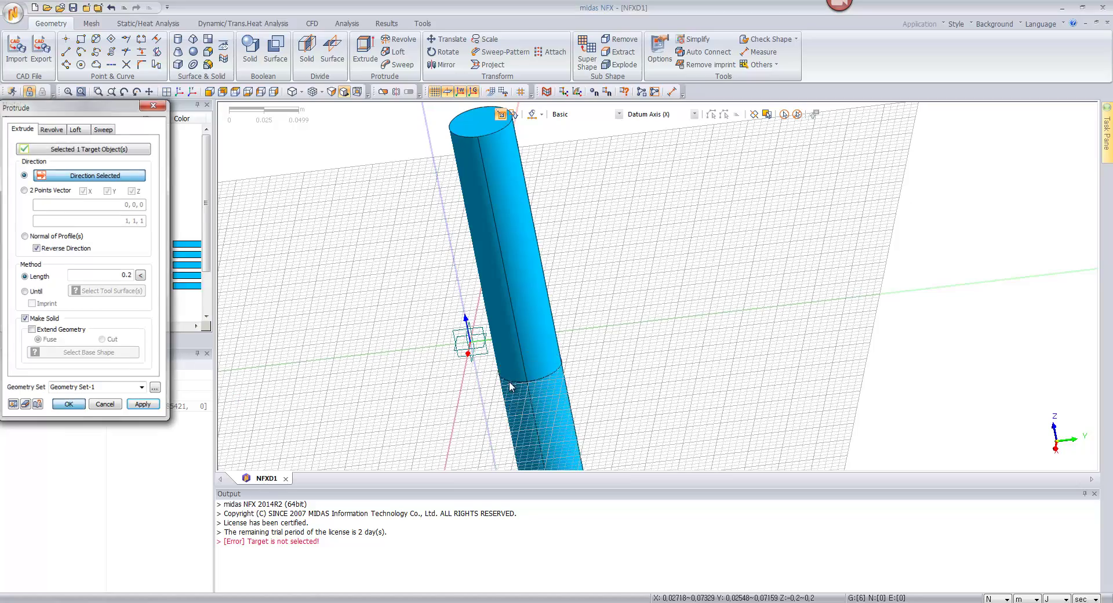
middle_click_drag(591, 390, 529, 249)
scroll(533, 379, "down", 2)
scroll(533, 378, "down", 2)
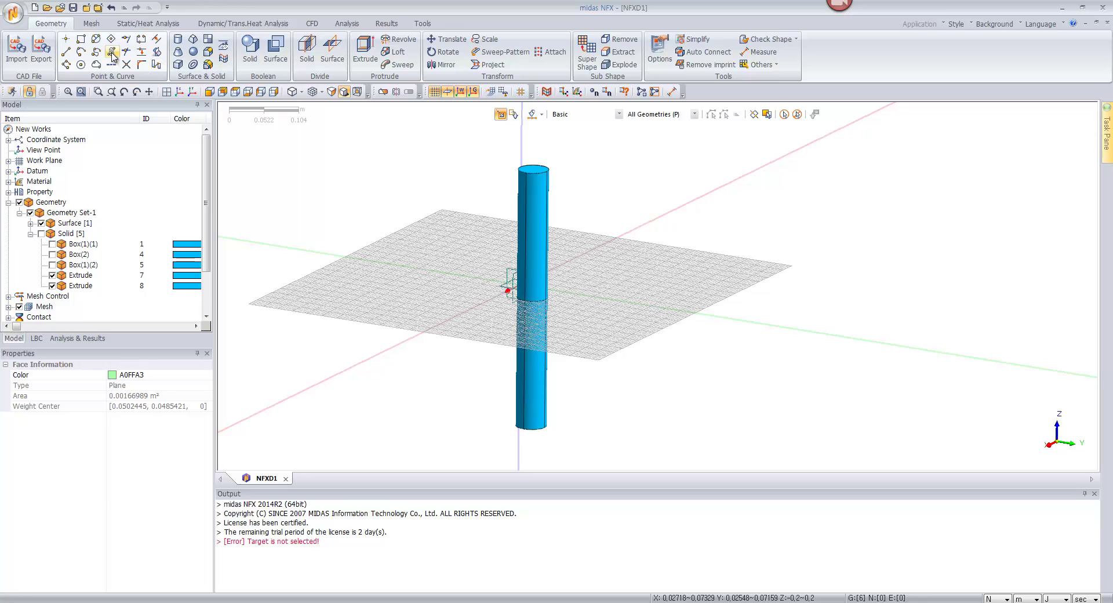
- Fuse the upper and lower cylinder extrusions into a single solid with Merge Faces
left_click(250, 48)
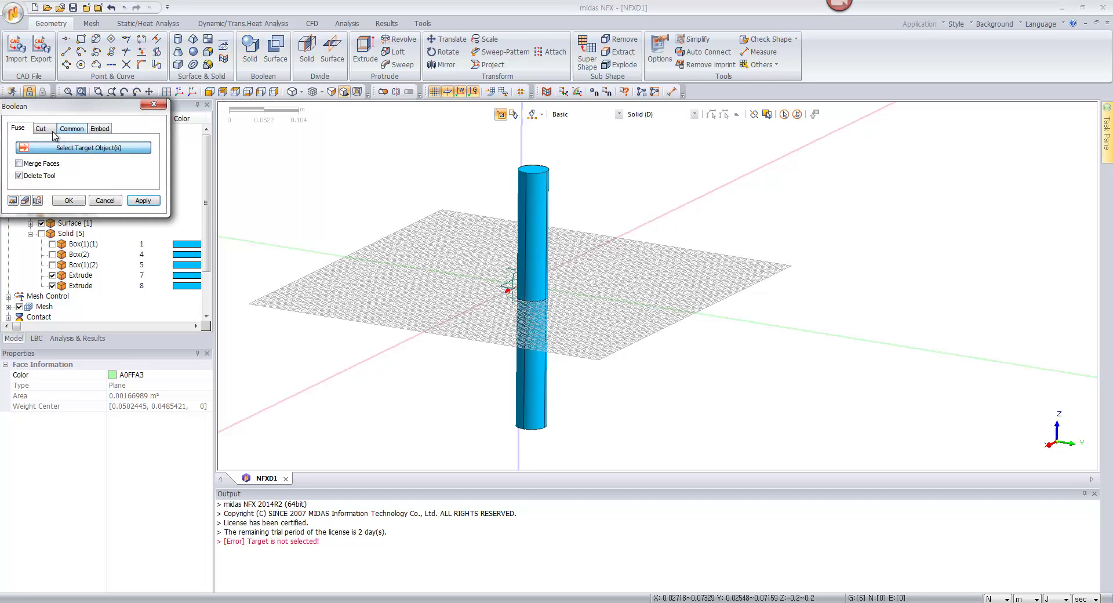
left_click_drag(54, 135, 289, 168)
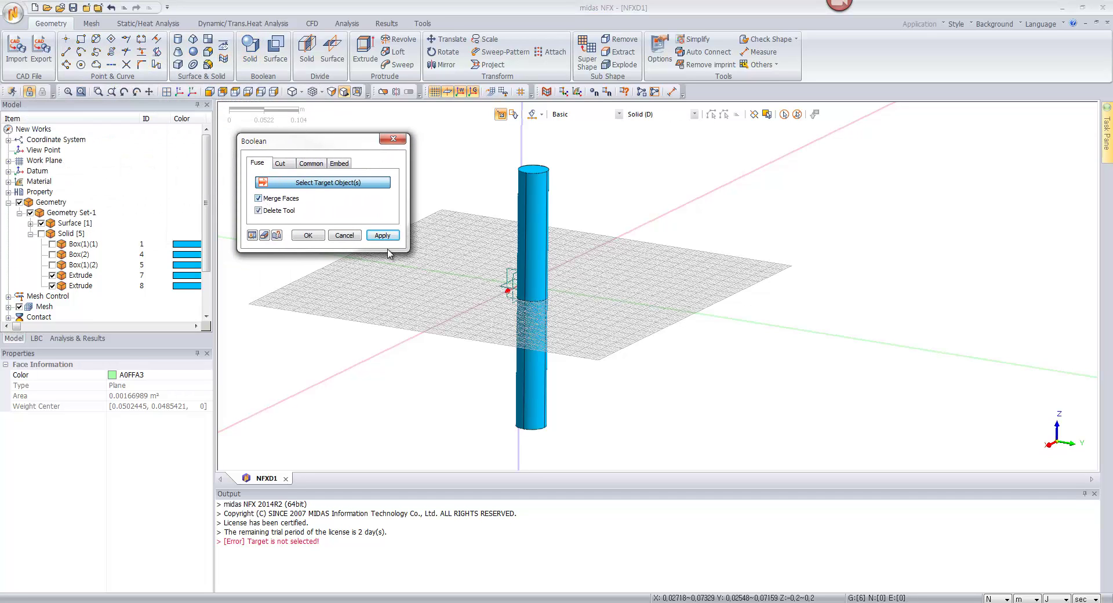
left_click(526, 232)
left_click(523, 348)
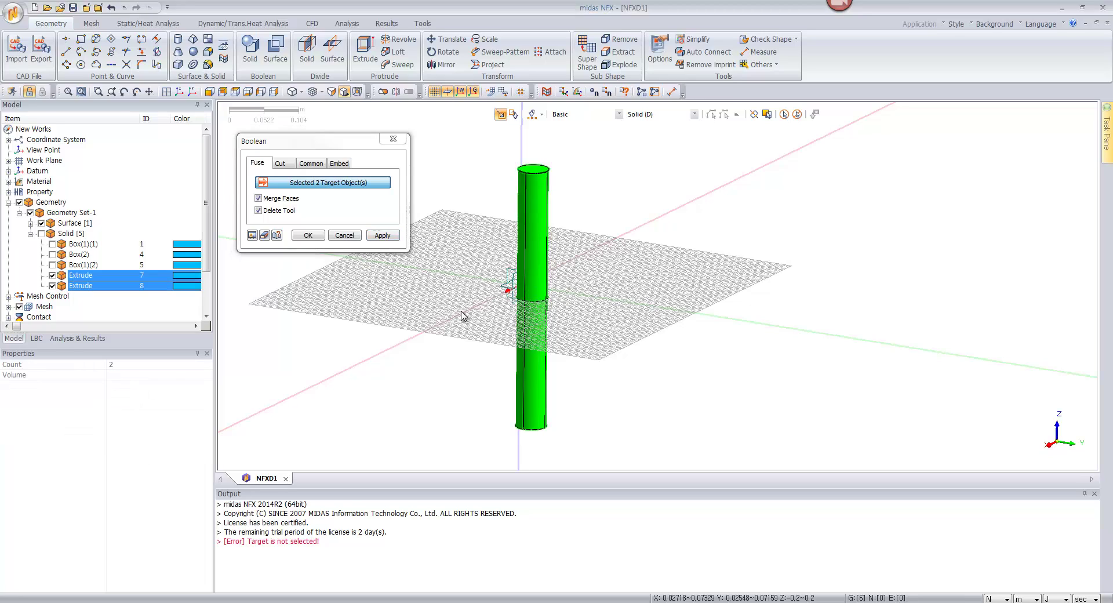
left_click(307, 235)
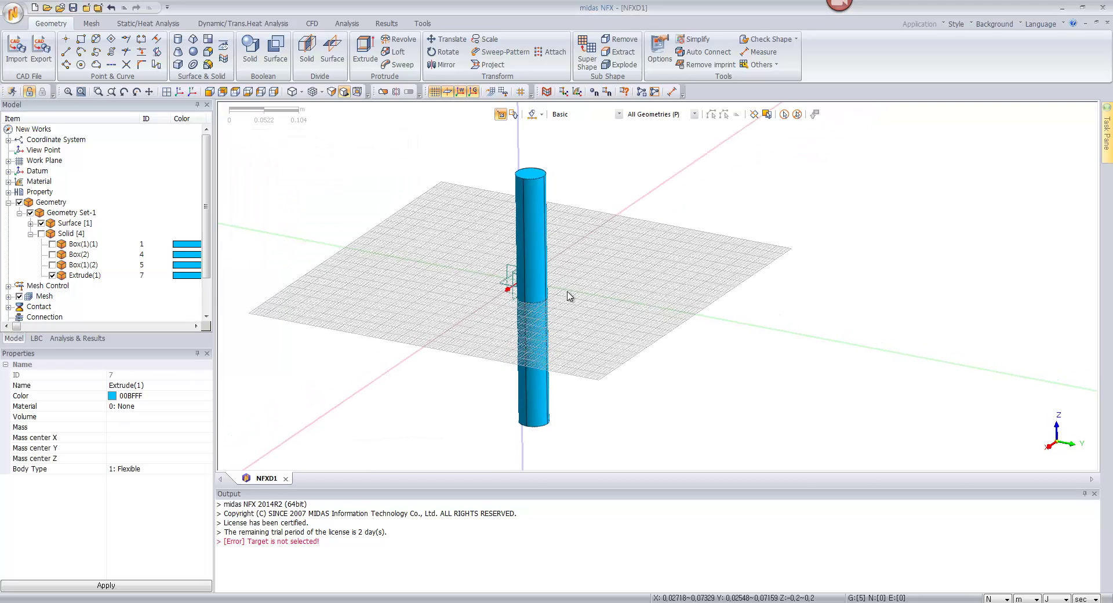
scroll(522, 273, "up", 2)
- Show the cube pieces and cut the cylinder from the first box piece, with Delete Tool unchecked
left_click(41, 234)
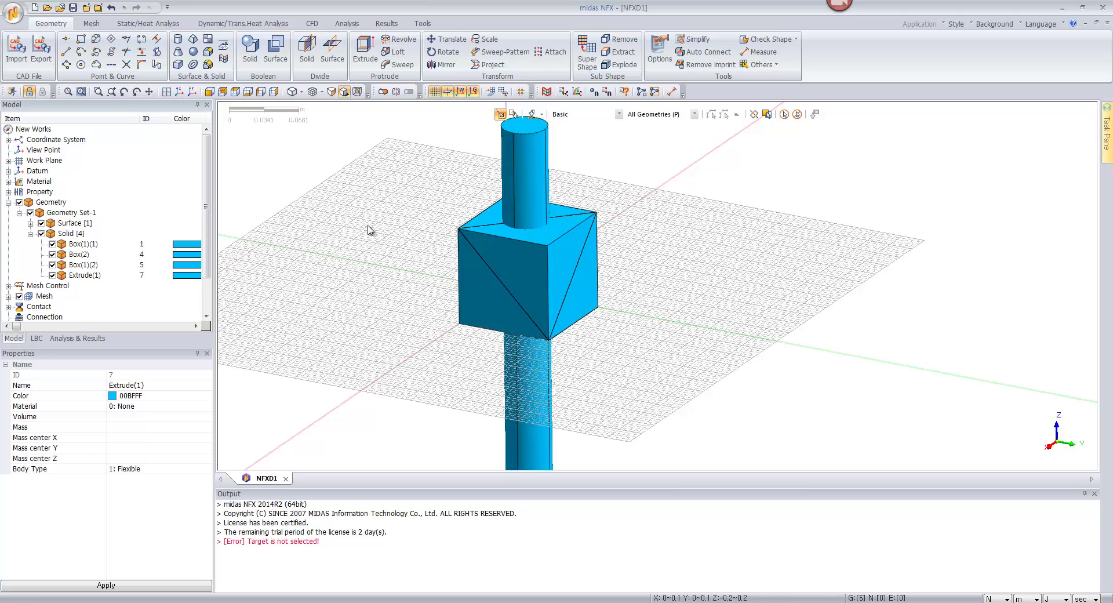
middle_click_drag(518, 190, 520, 207)
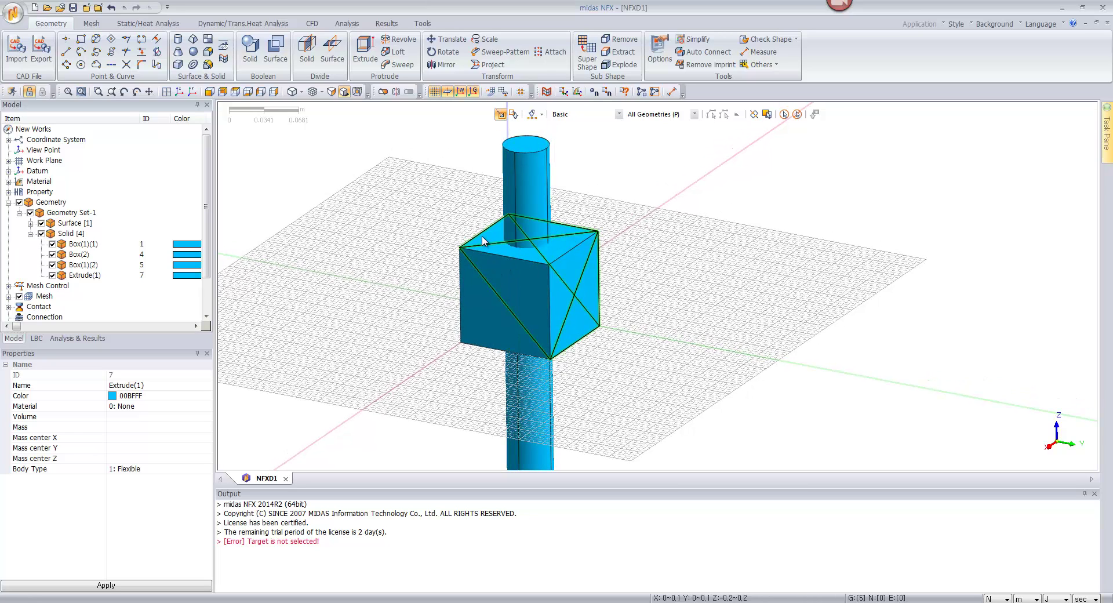
left_click(250, 51)
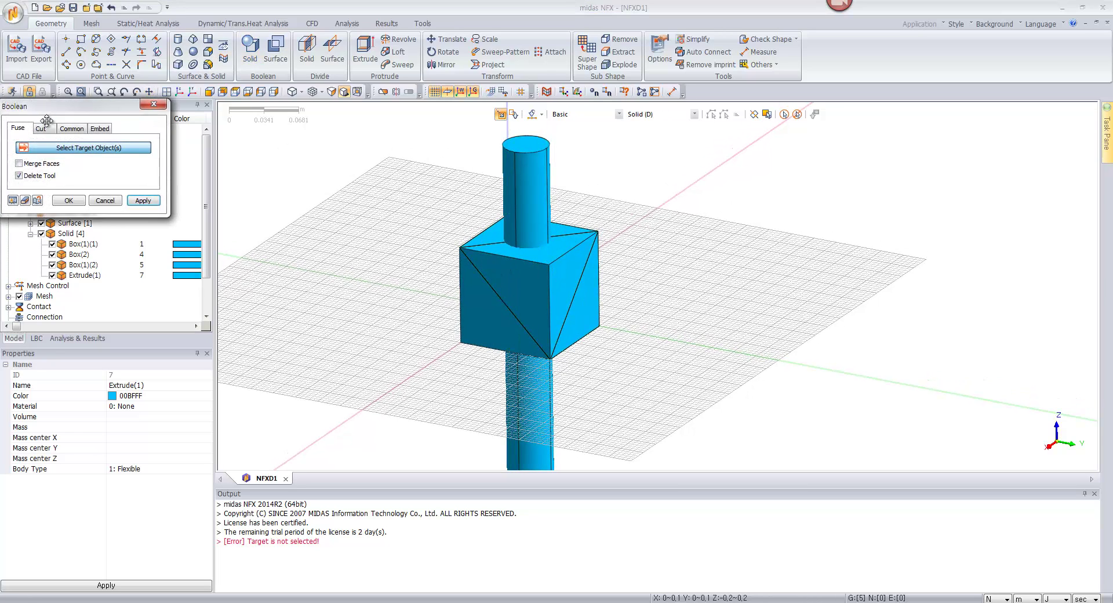
left_click(41, 128)
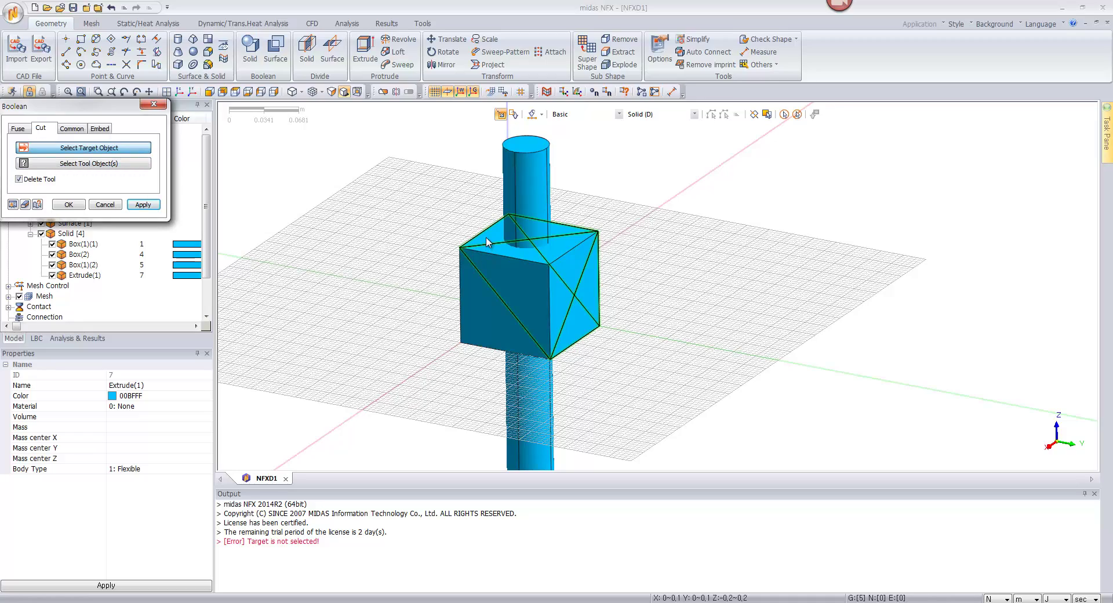
scroll(539, 224, "up", 5)
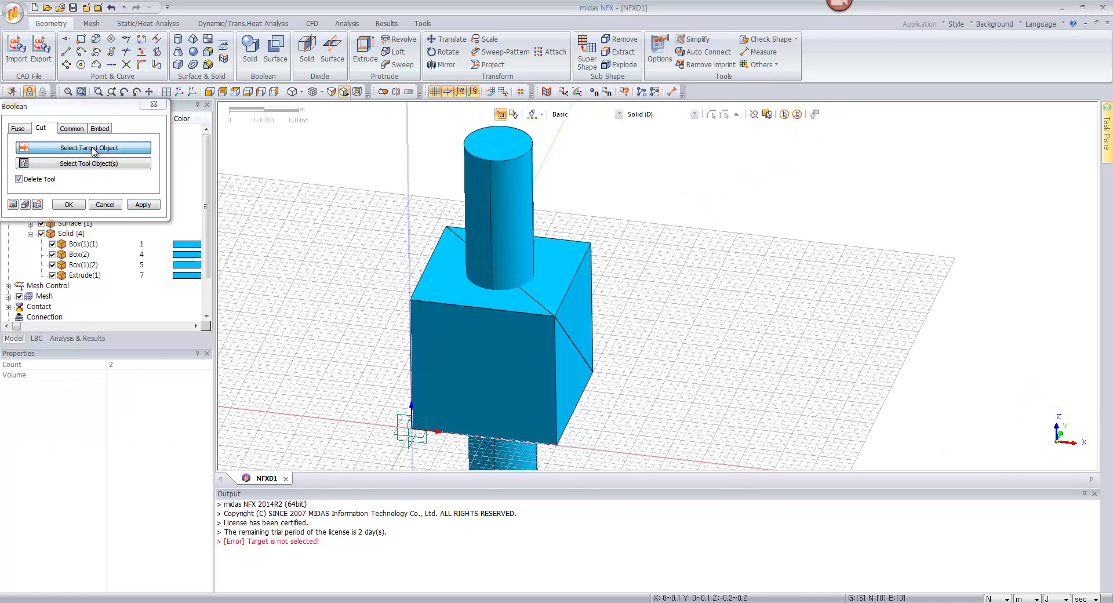
left_click(568, 297)
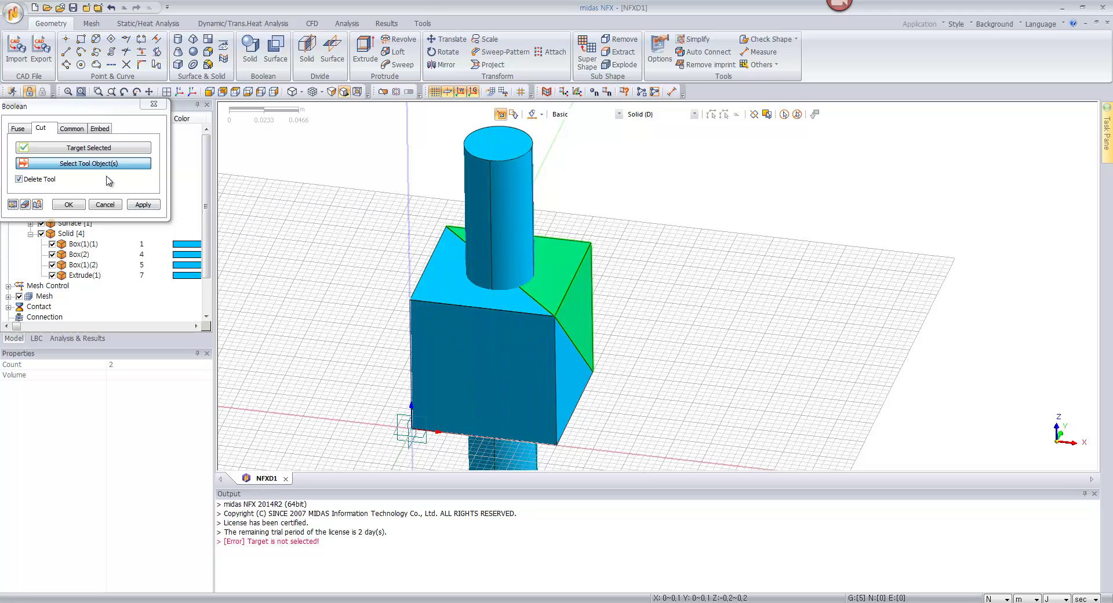
left_click(509, 231)
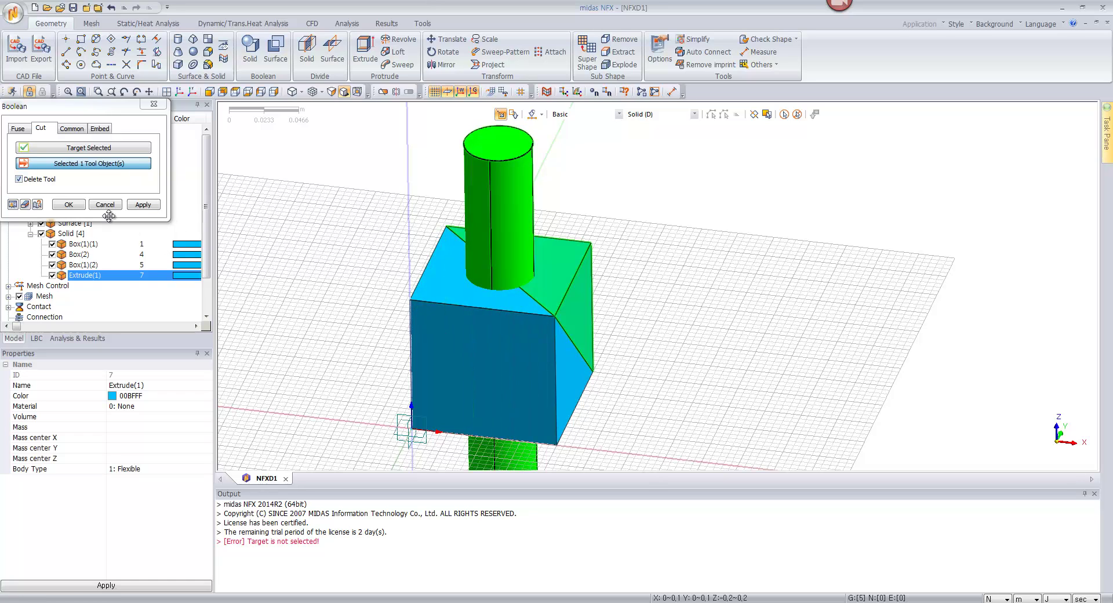
left_click(13, 204)
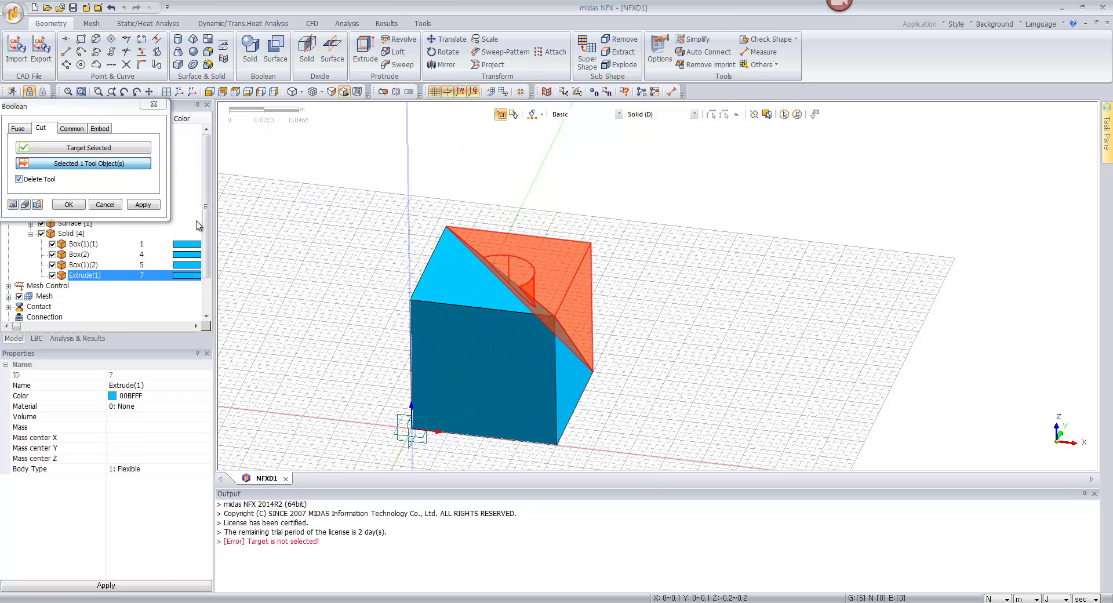
left_click(21, 179)
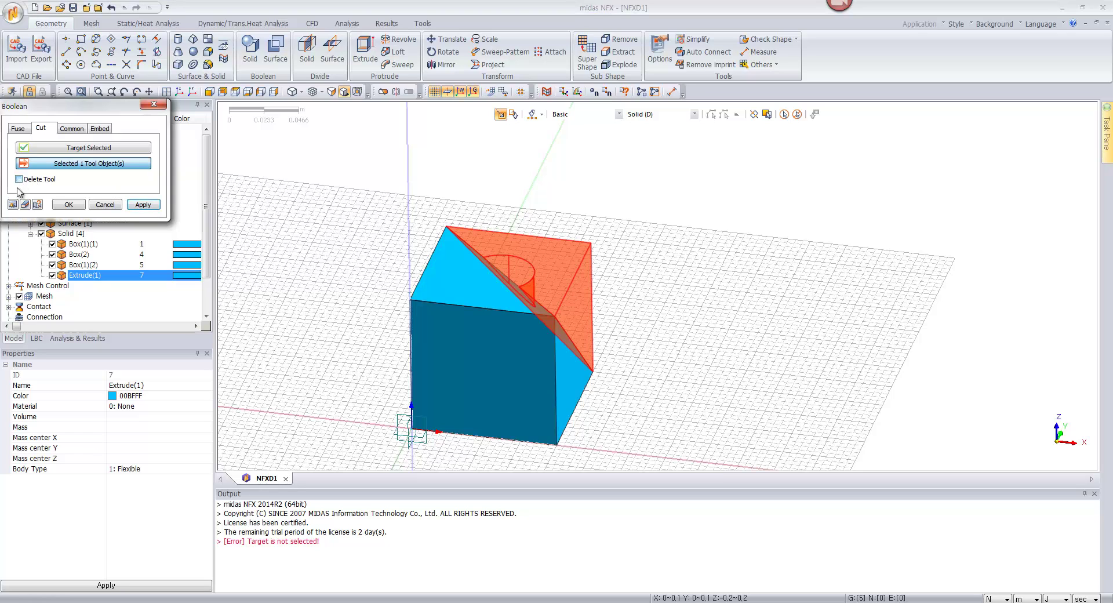
left_click(11, 204)
left_click(144, 205)
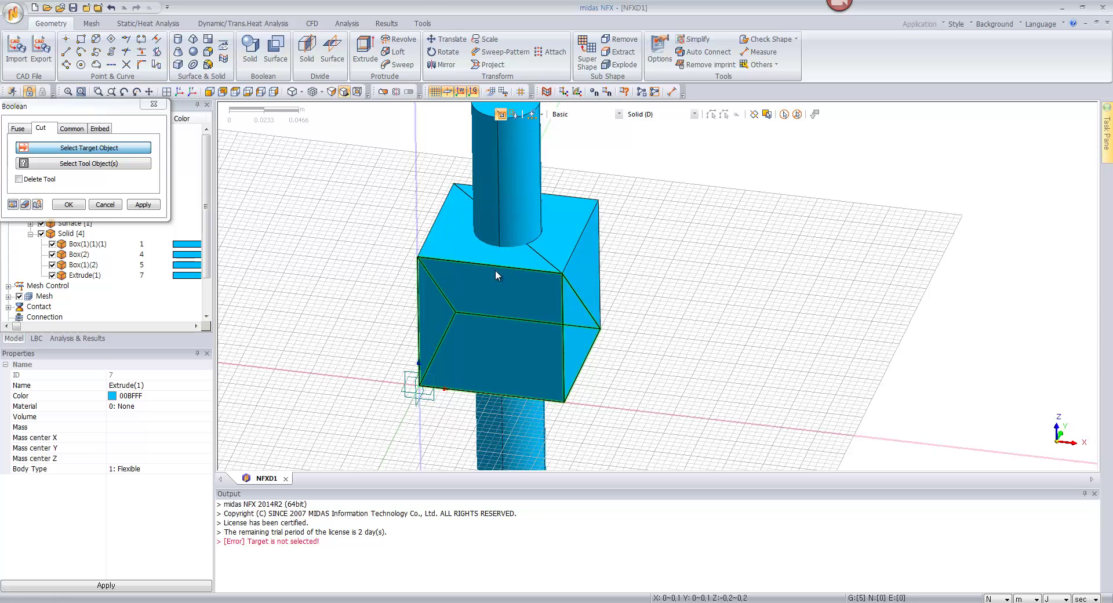
- Cut the cylinder from the second and third box pieces as well
left_click(490, 257)
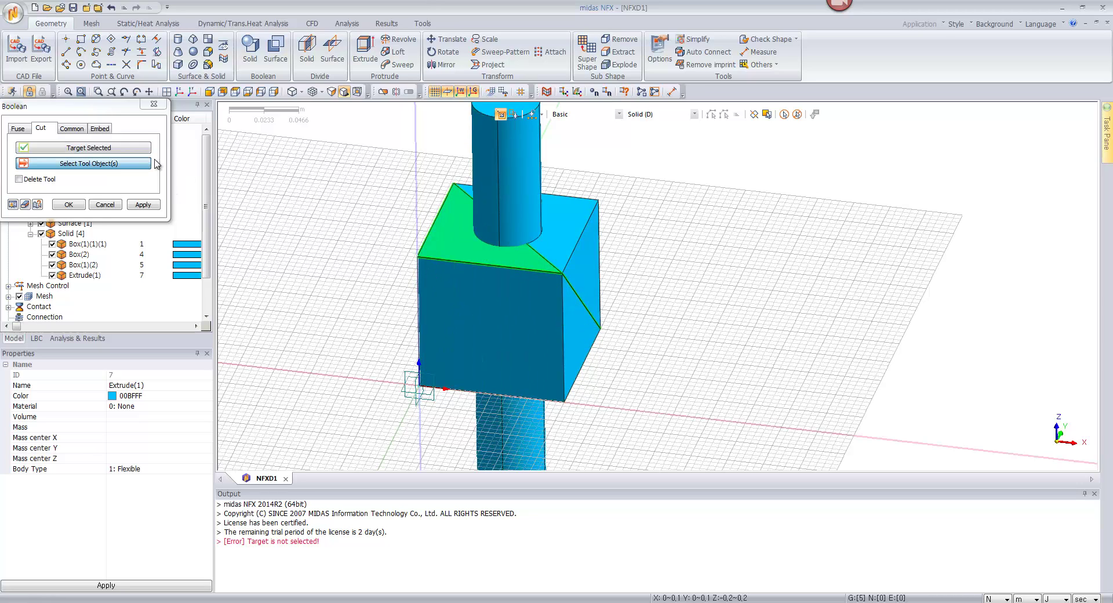
left_click(495, 186)
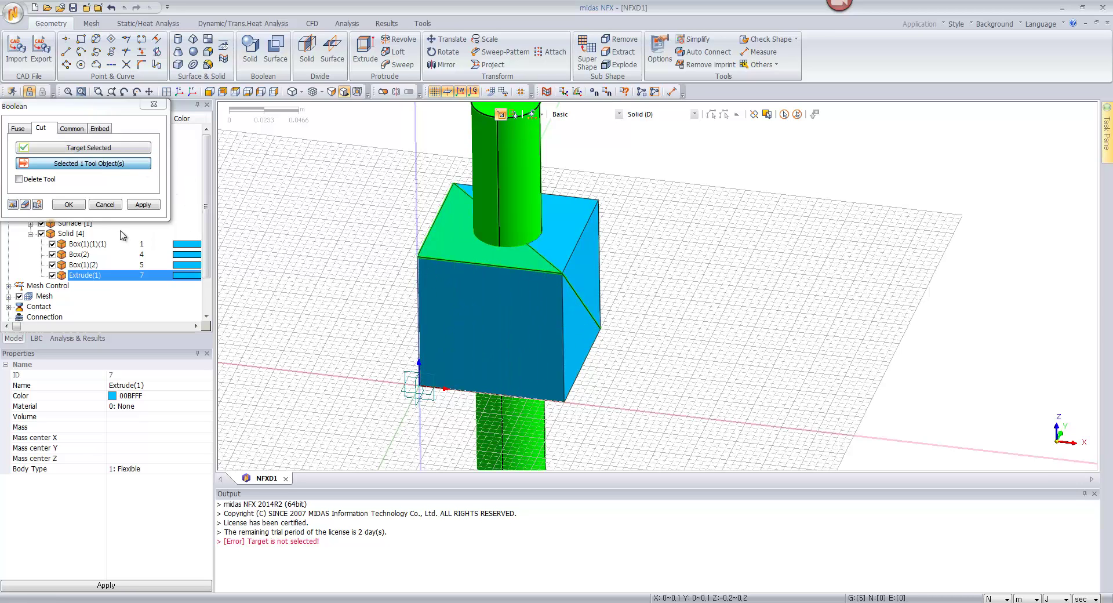
left_click(144, 204)
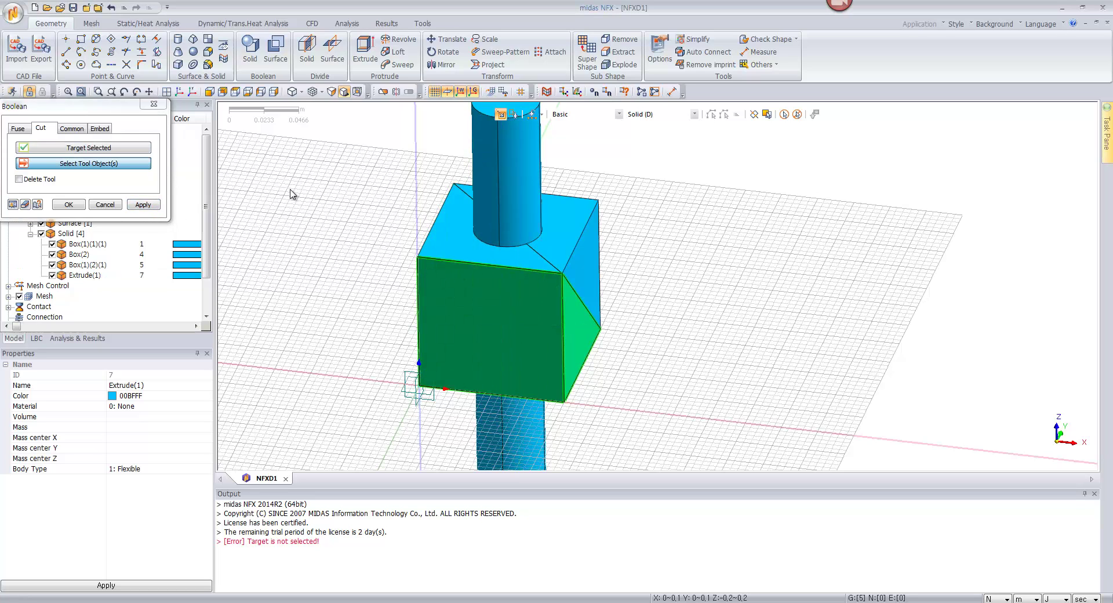
left_click(470, 157)
left_click(143, 204)
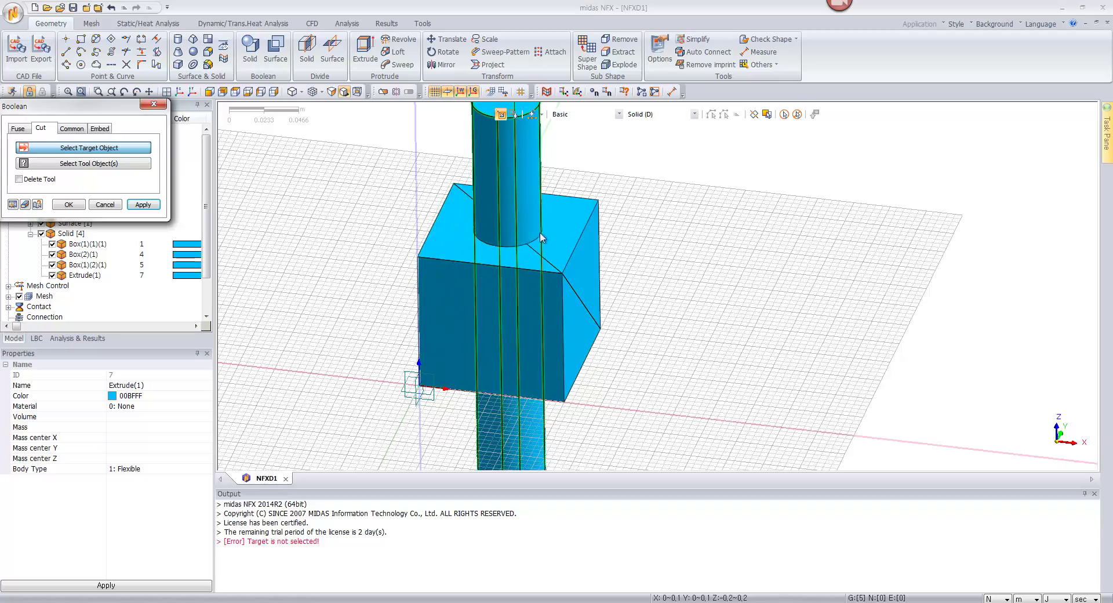
middle_click_drag(571, 355, 520, 336)
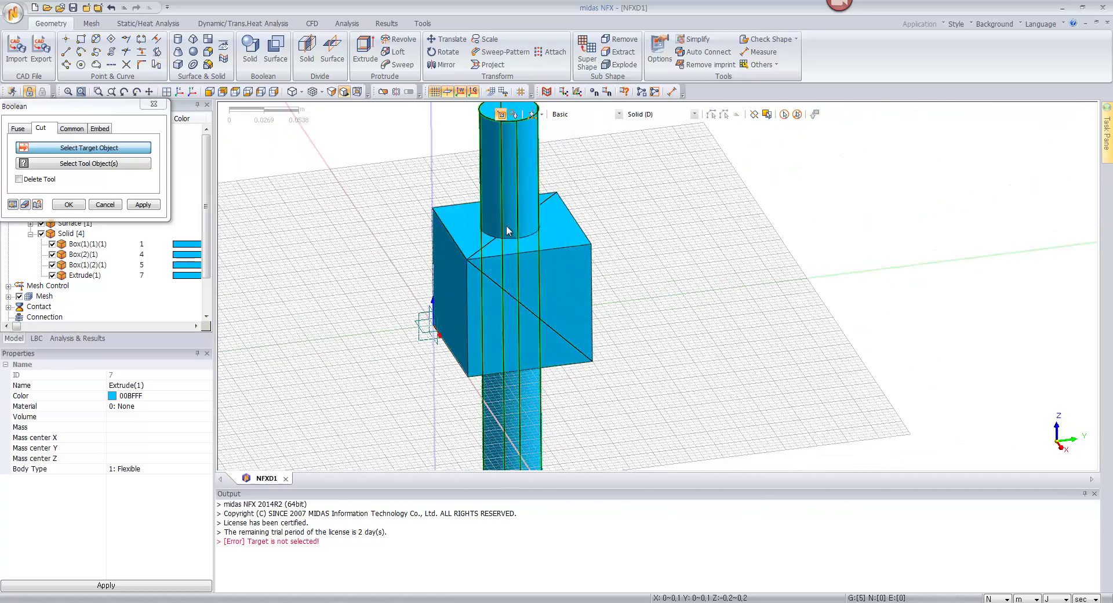
- Close the Boolean dialog and undo the three Boolean Cuts
left_click(158, 107)
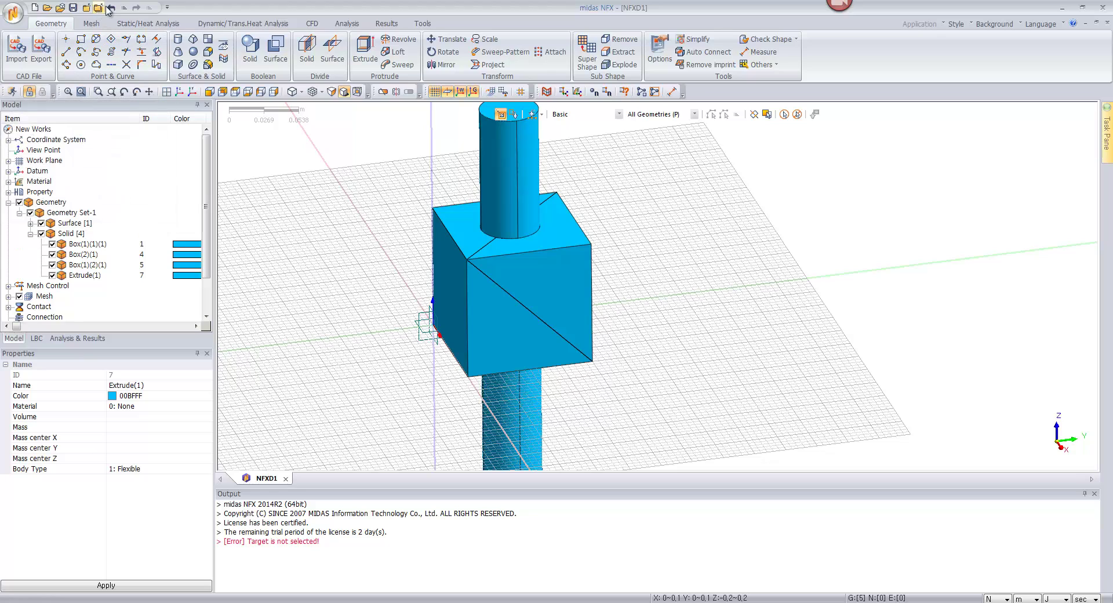
left_click(124, 9)
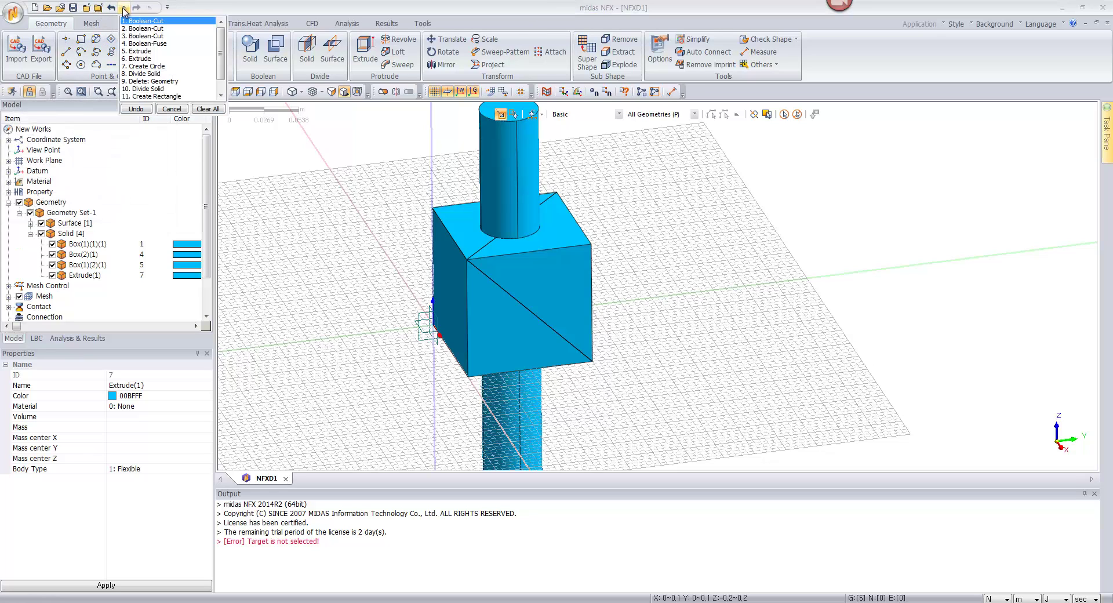
left_click(112, 8)
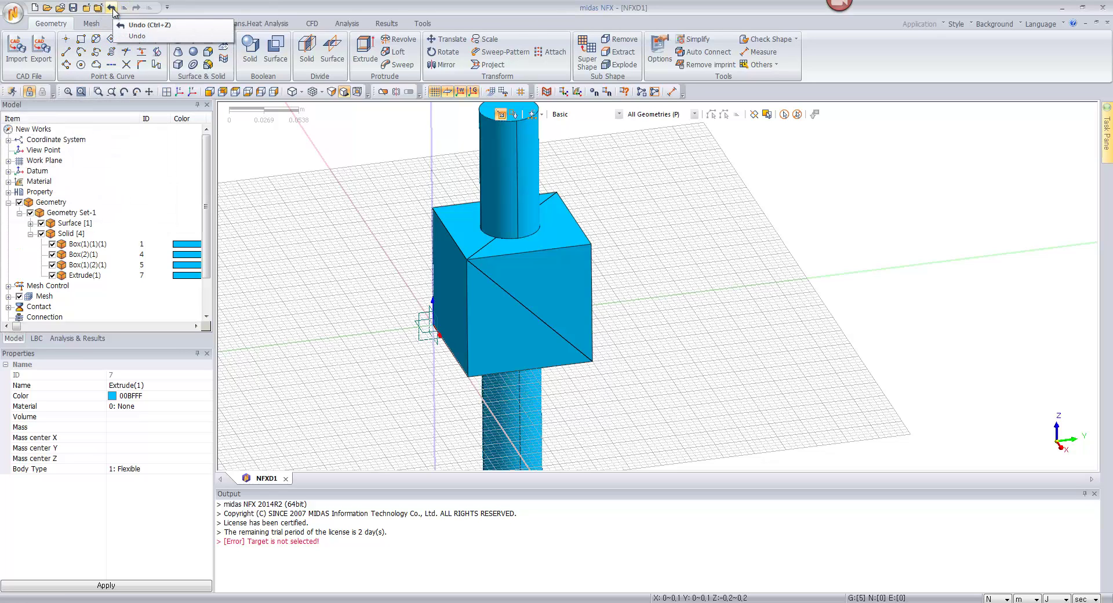
left_click(112, 8)
left_click(111, 8)
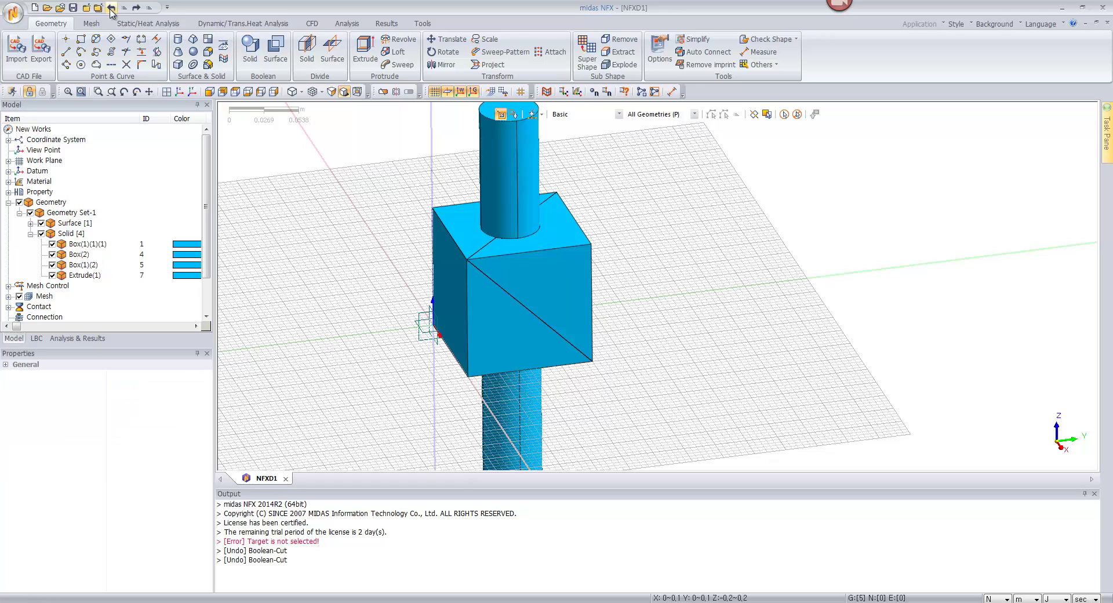
left_click(111, 8)
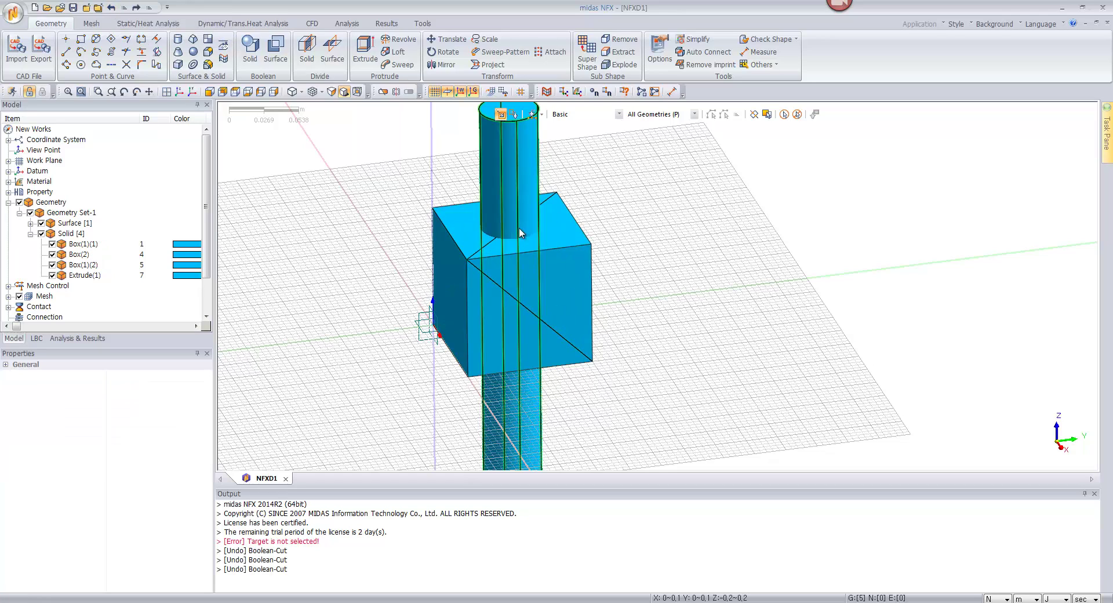
- Revert to the saved NFXD1.nfx model of the cylinder through the split cube
left_click(124, 8)
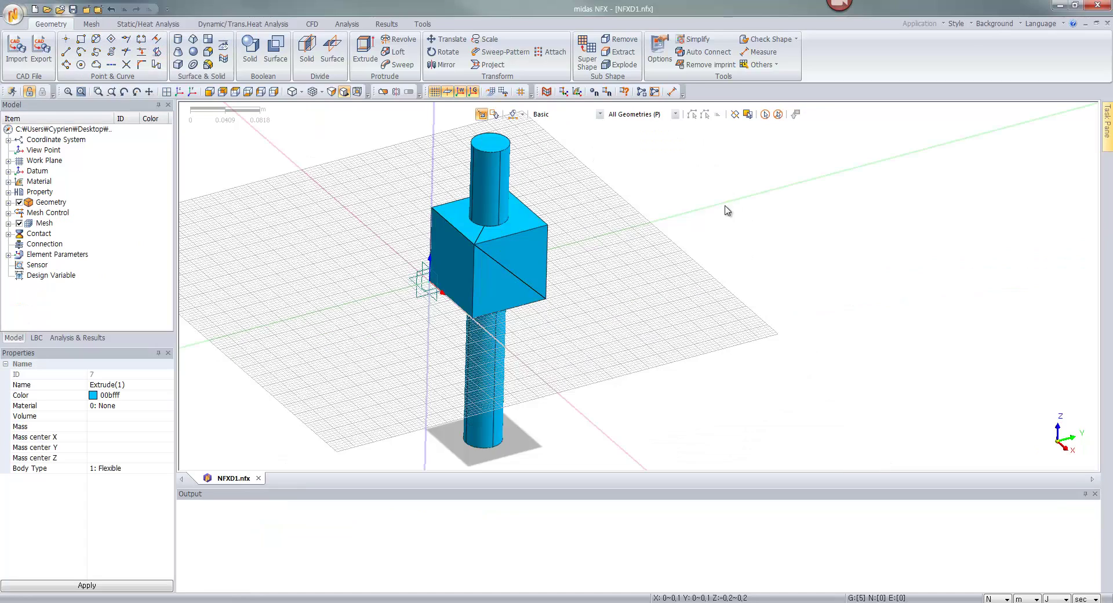
middle_click_drag(577, 199, 574, 200)
scroll(571, 201, "up", 1)
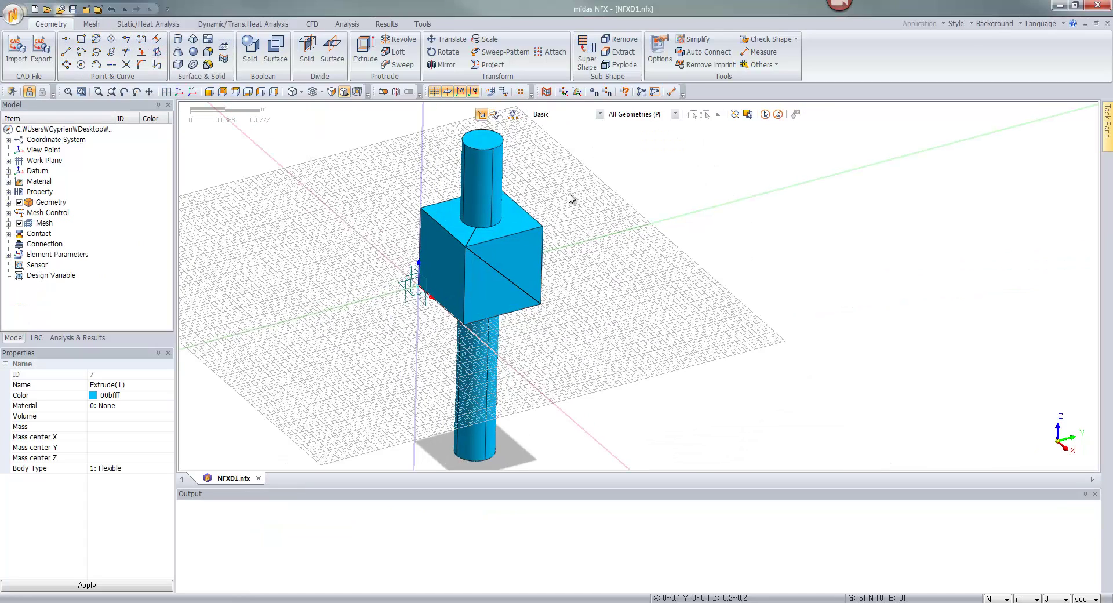
- Auto-mesh all four solids with the High Speed Tetra Mesher at size 0.011 (2697 nodes, 10556 elements)
left_click(93, 24)
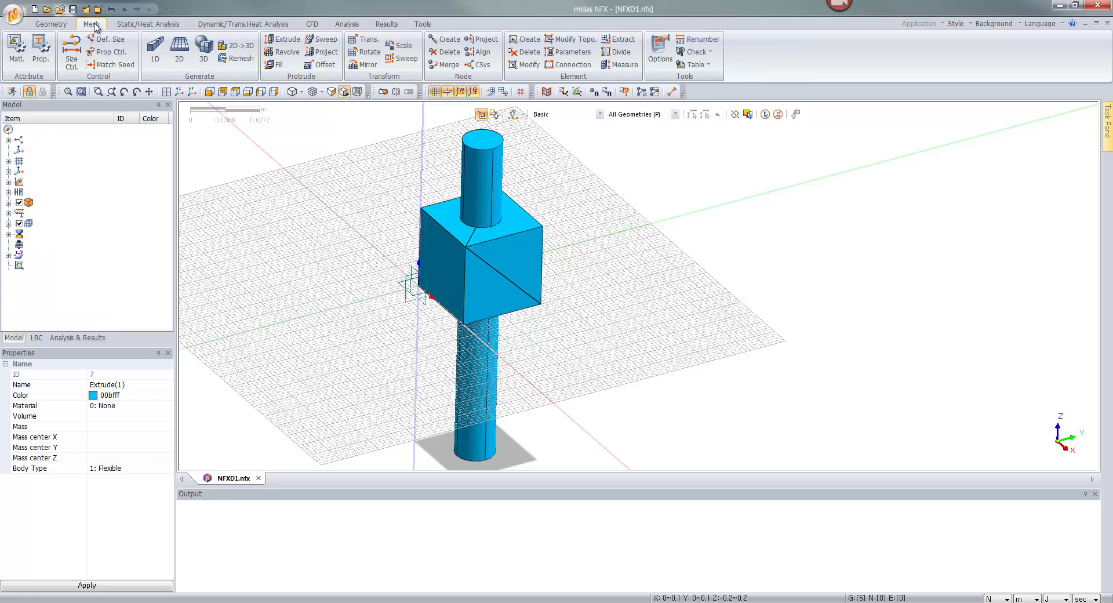
left_click(205, 58)
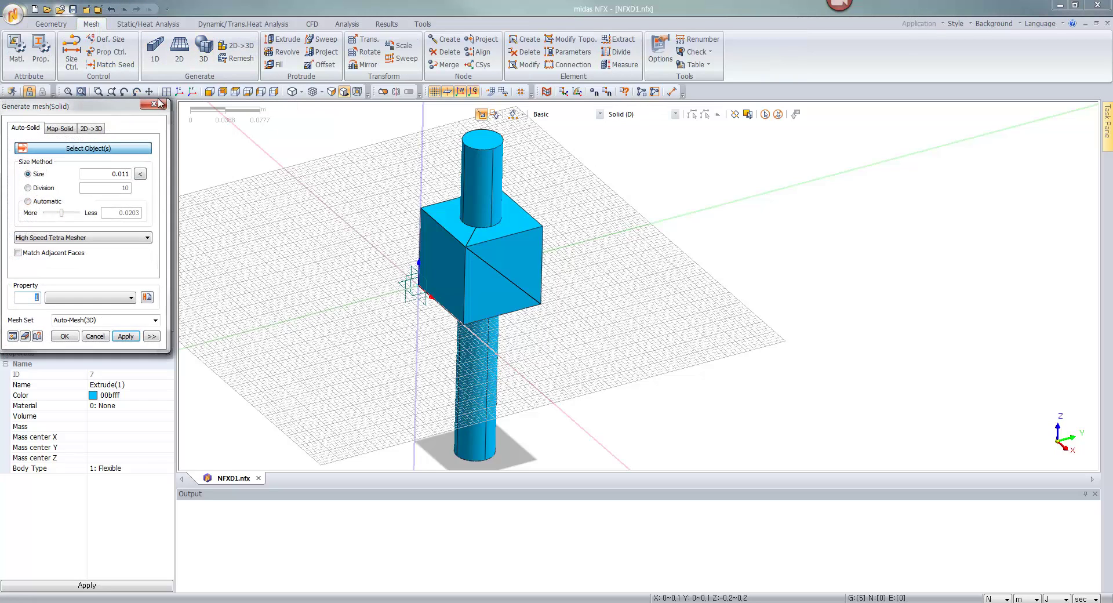
left_click_drag(127, 106, 272, 118)
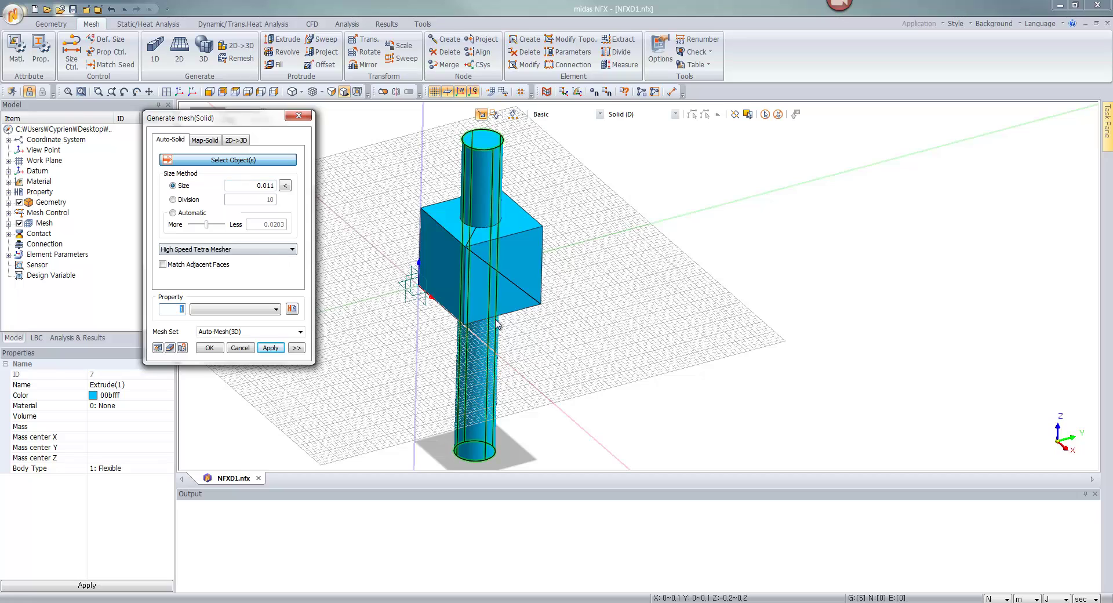
left_click(519, 271)
left_click(490, 299)
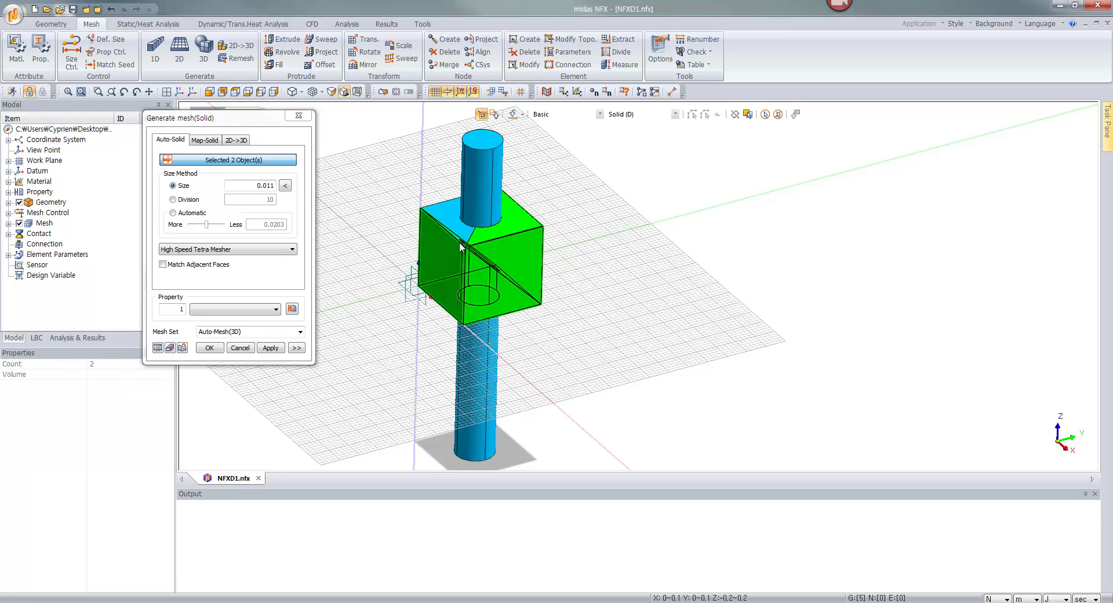
left_click(468, 183)
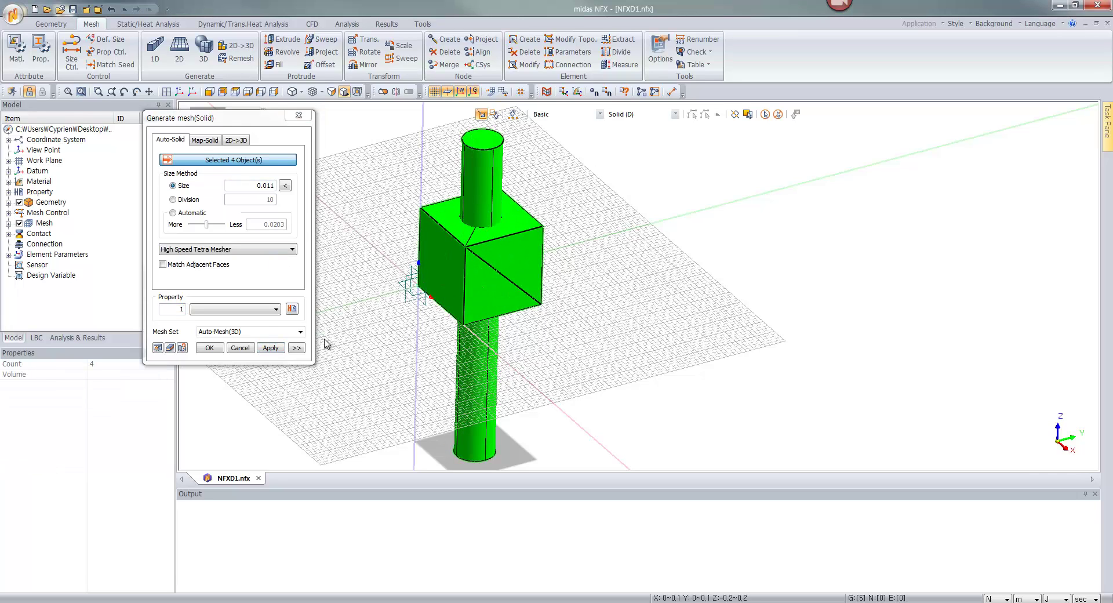
left_click(208, 348)
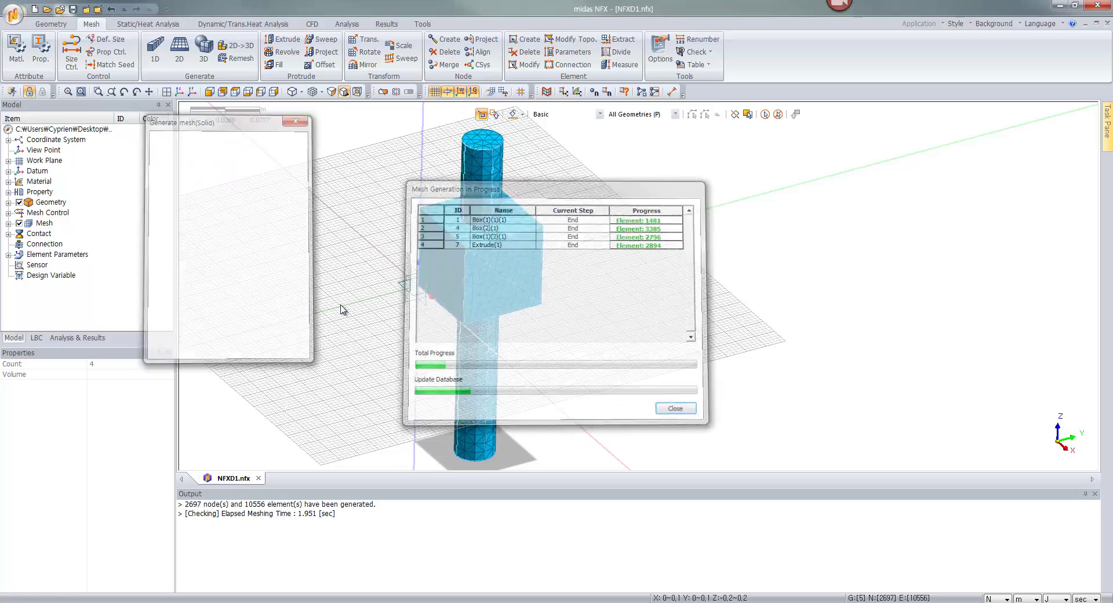
middle_click_drag(410, 276, 557, 223)
scroll(499, 191, "up", 3)
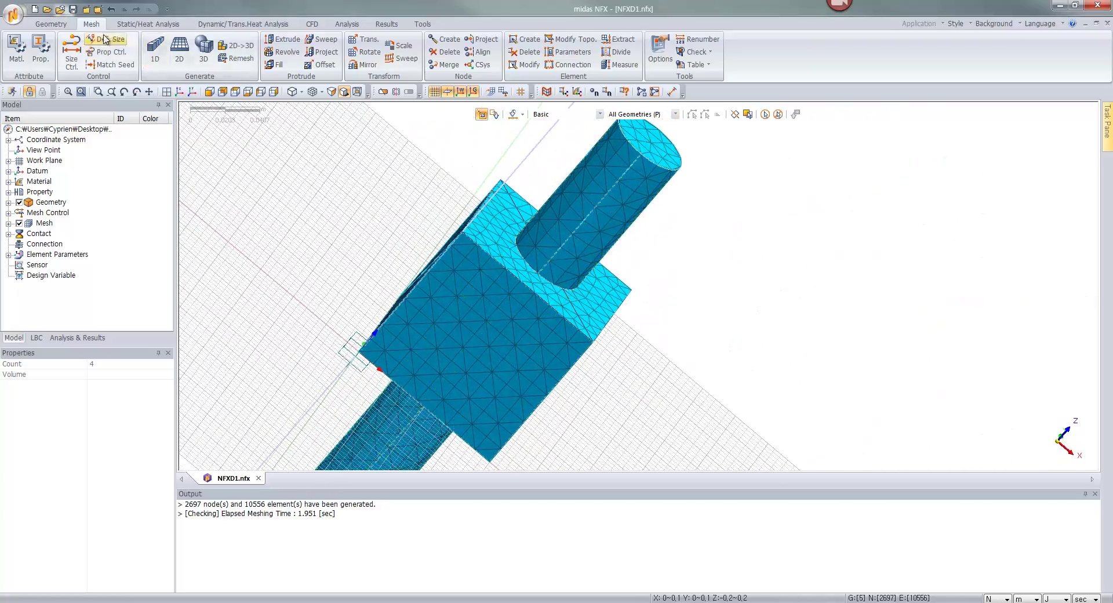
- Check mesh topology for free faces, finding 2988, then close the Mesh Tool
left_click(709, 56)
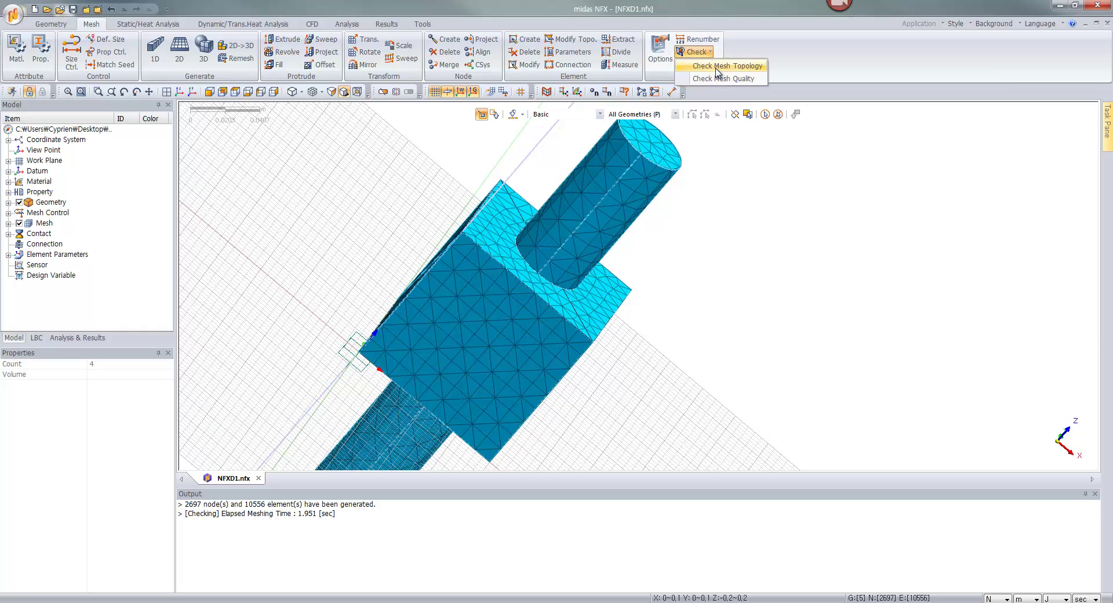
left_click(718, 69)
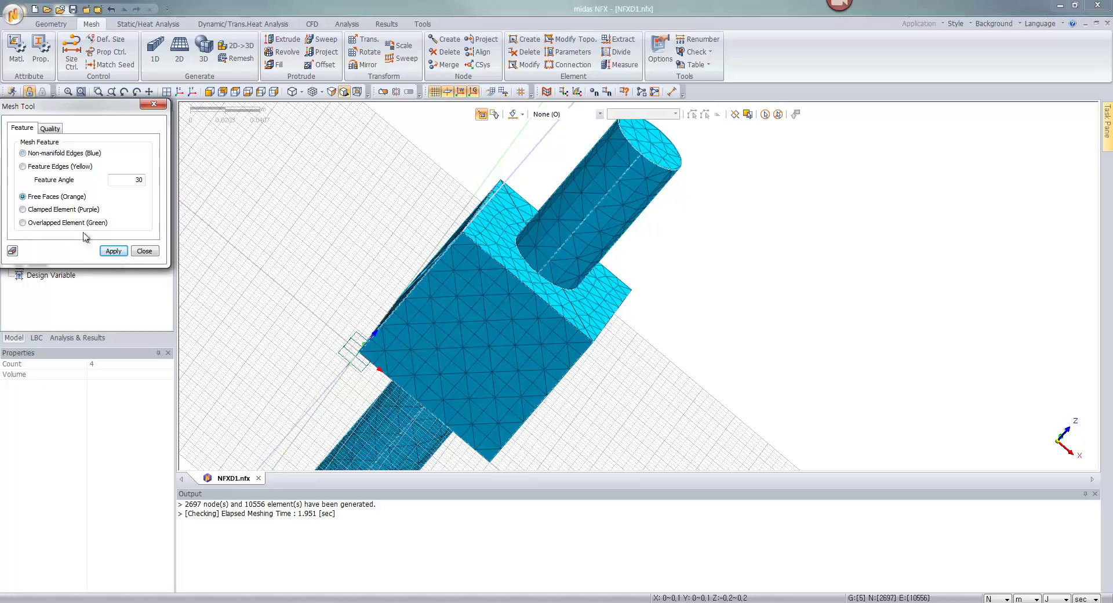
left_click(113, 251)
middle_click_drag(632, 357, 485, 251)
middle_click_drag(572, 244, 455, 308)
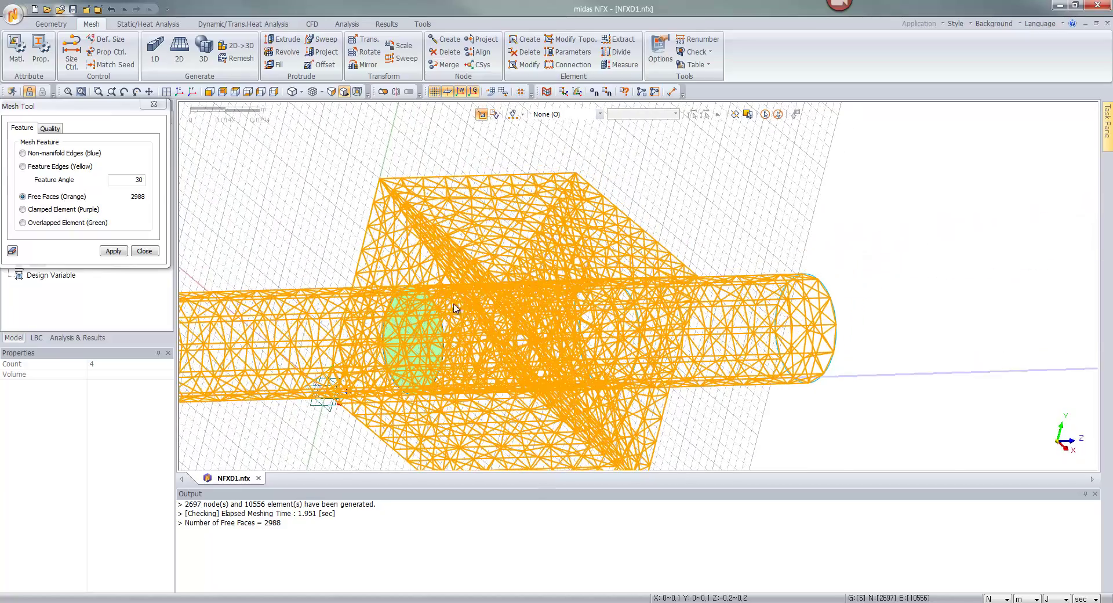
left_click(147, 251)
middle_click_drag(473, 269, 462, 243)
scroll(462, 243, "down", 5)
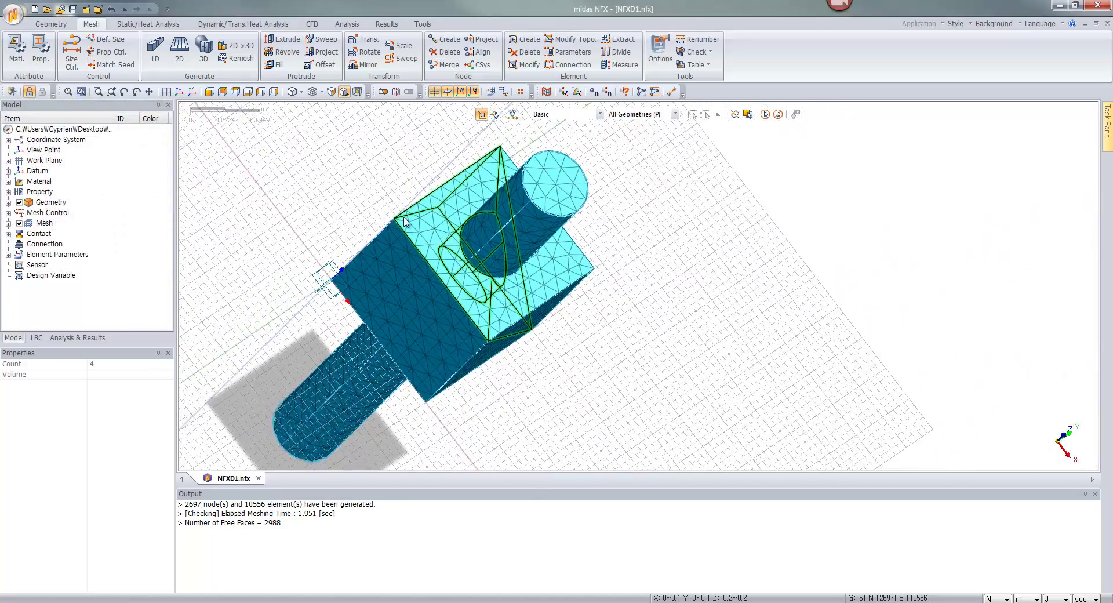
- Undo the Auto-Mesh(3D) to leave the bare solids
left_click(110, 10)
middle_click_drag(498, 278, 531, 262)
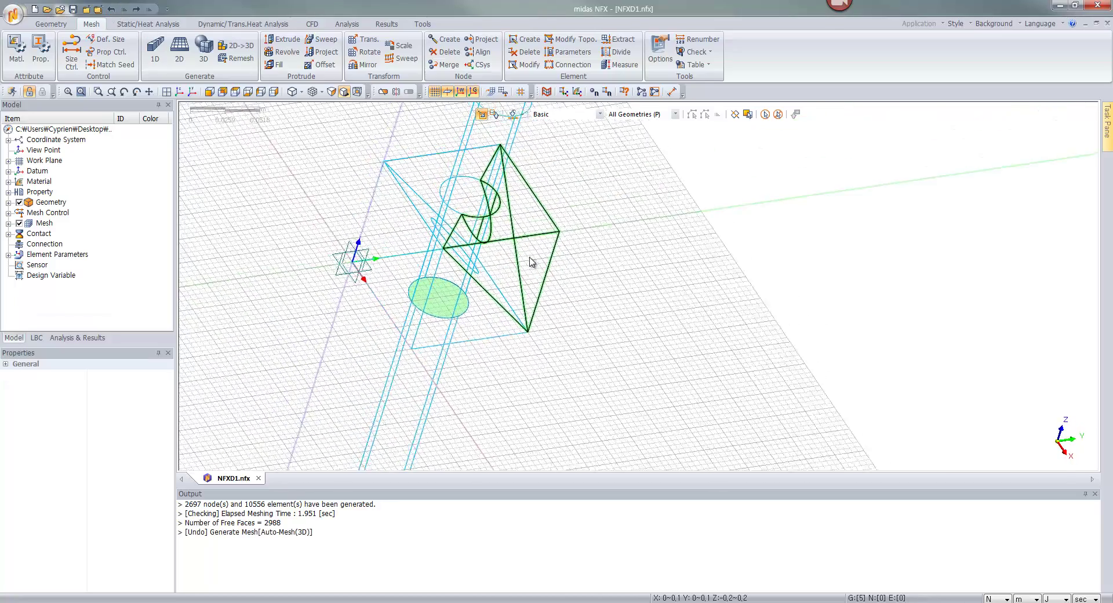
scroll(531, 263, "down", 3)
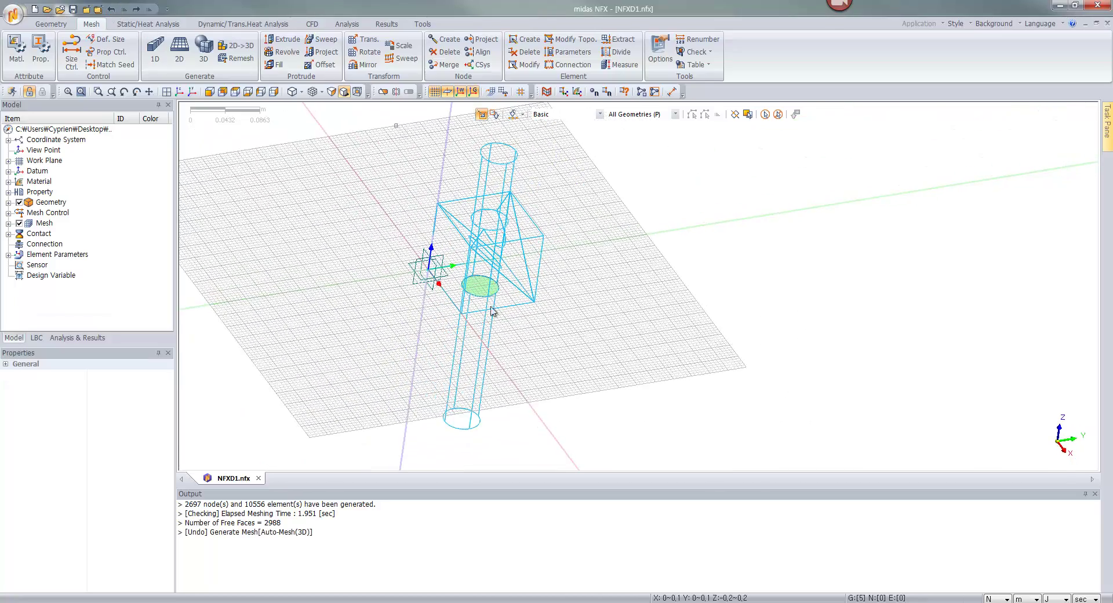
- Set the selected solids' display mode to Shading with Line
left_click(492, 355)
right_click(484, 342)
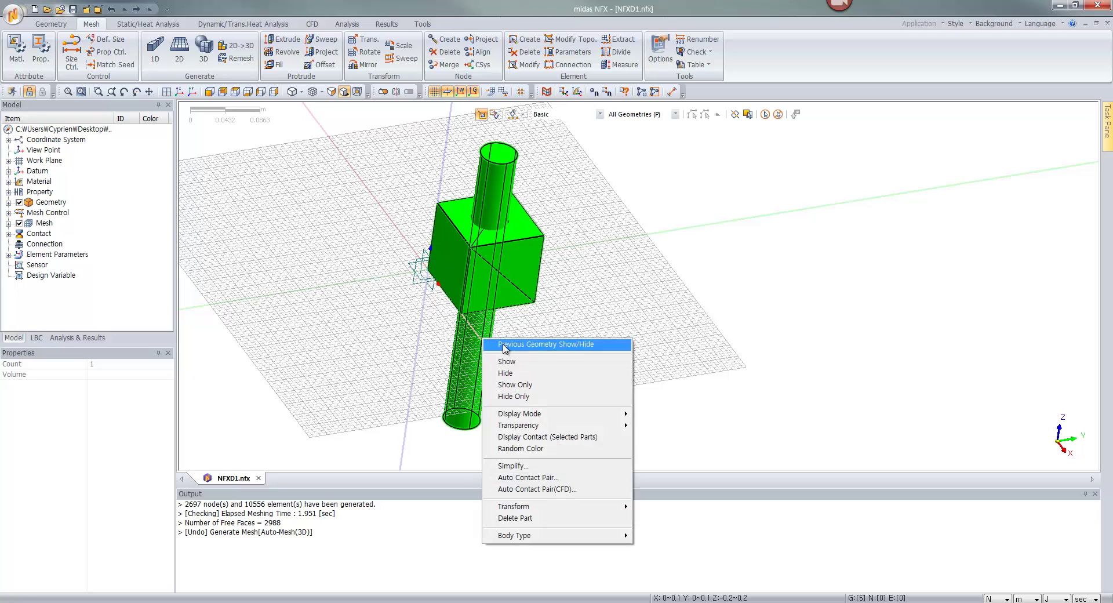
mouse_move(553, 420)
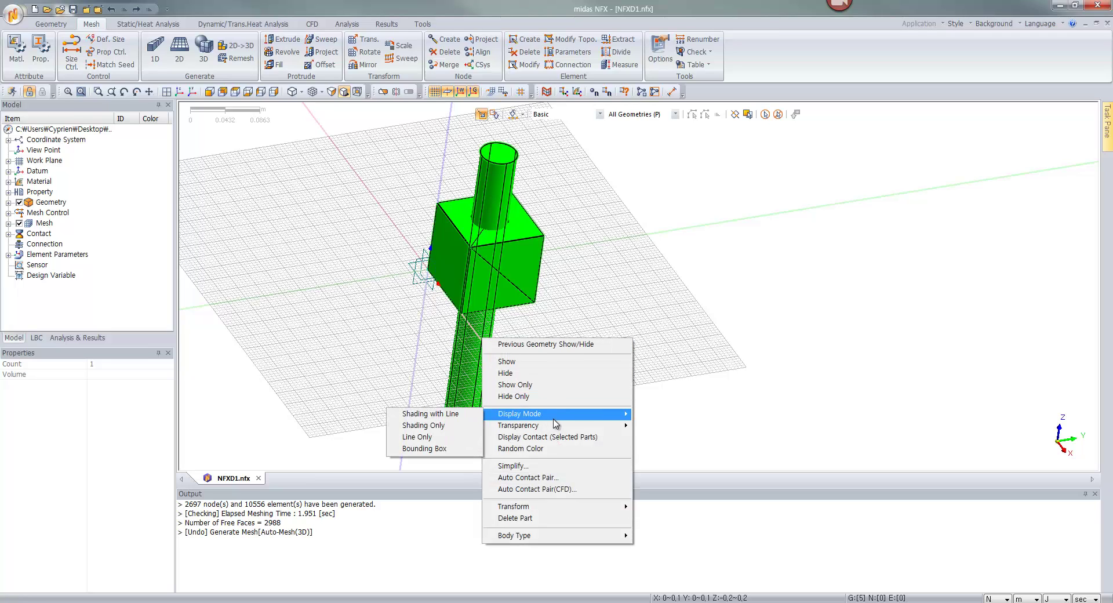
left_click(438, 415)
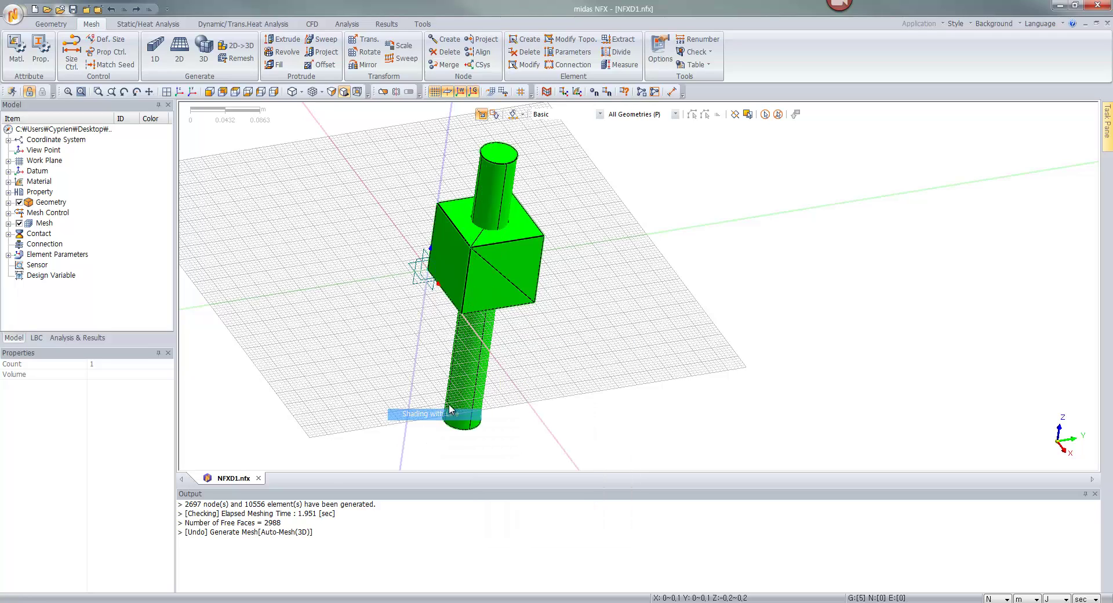
right_click(404, 175)
key("Escape")
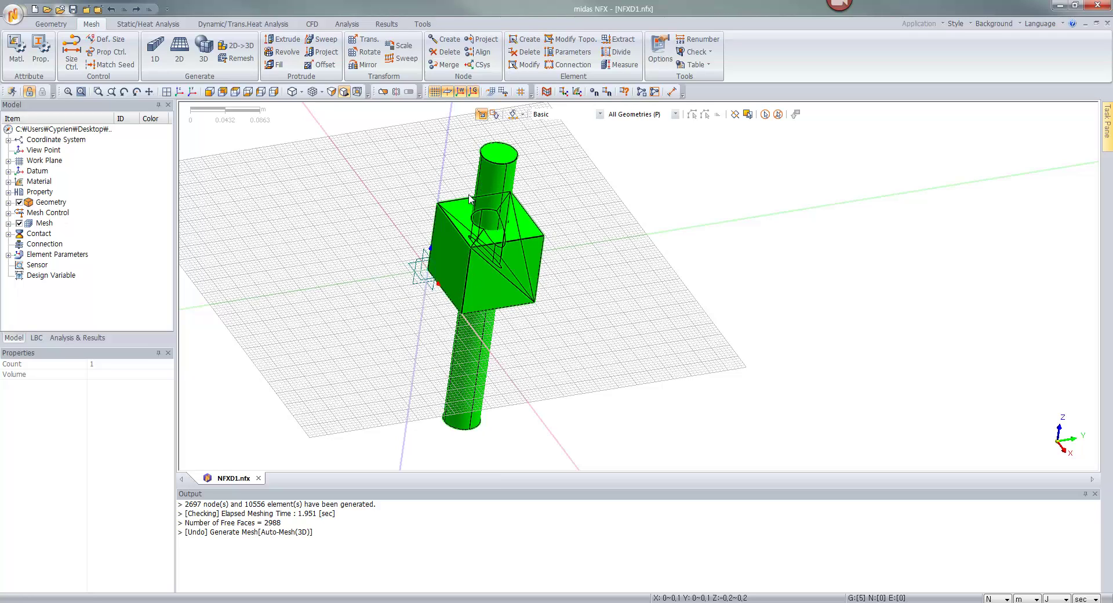
- Regenerate the tetra mesh with Merge Nodes checked, giving 2516 nodes and 10556 elements
left_click(213, 44)
left_click_drag(105, 111, 293, 157)
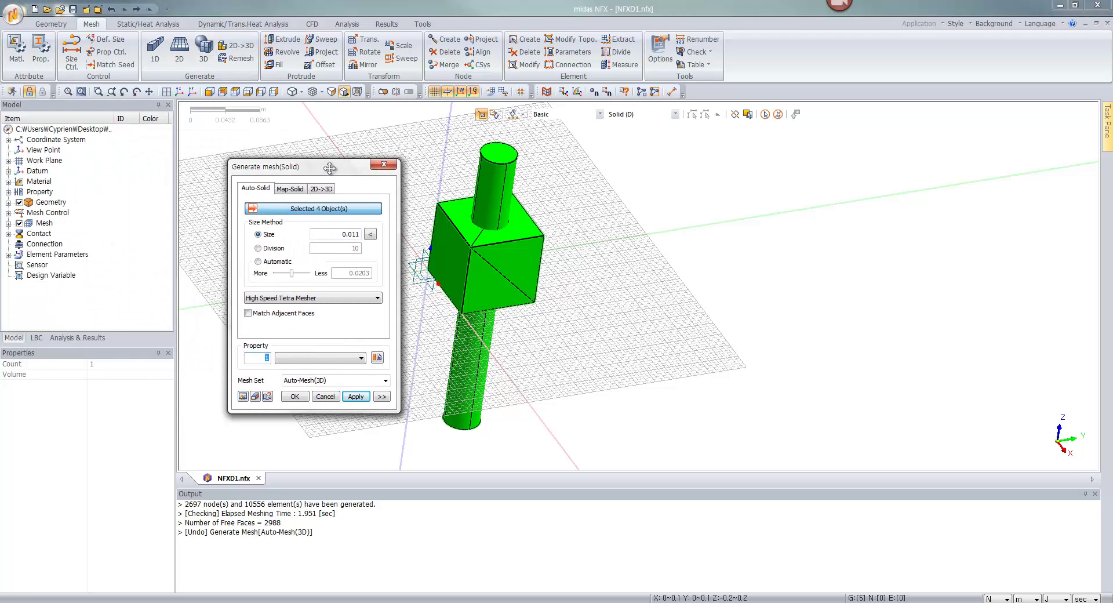
left_click(375, 394)
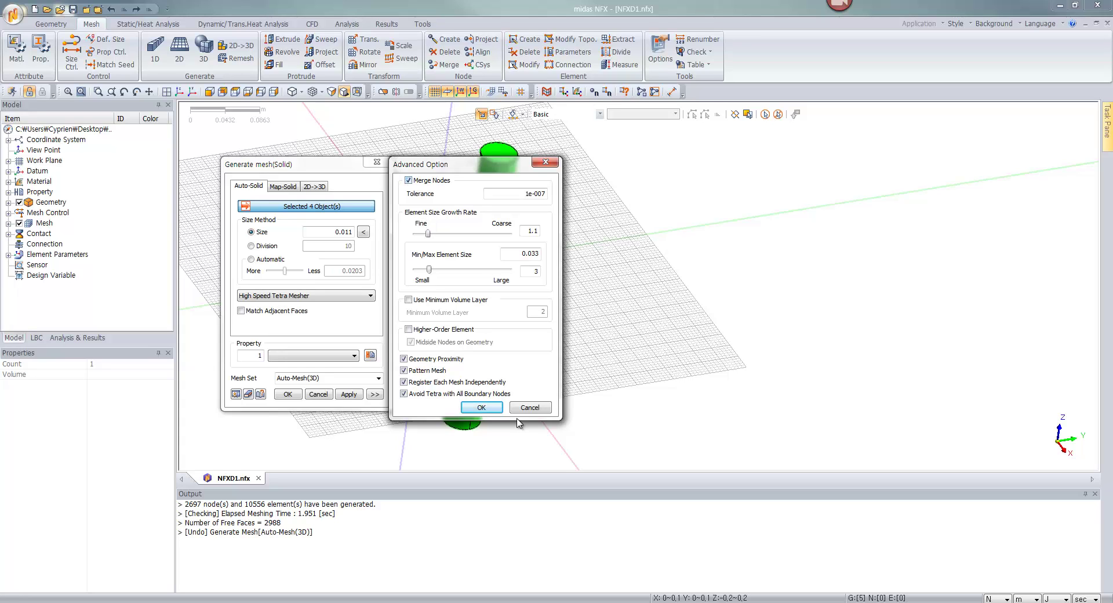
left_click(486, 410)
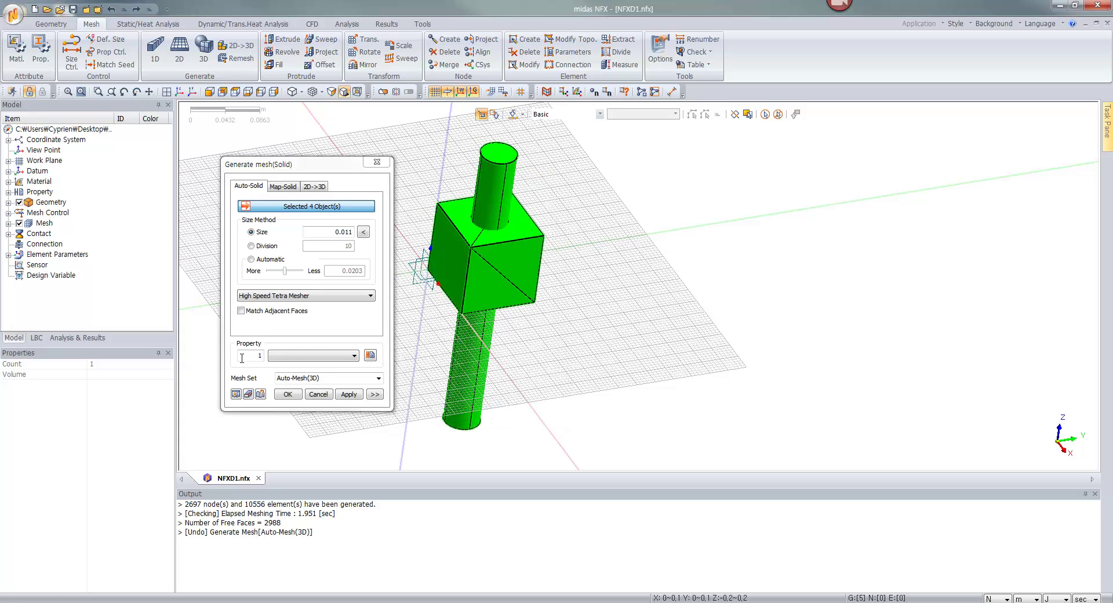
left_click(288, 394)
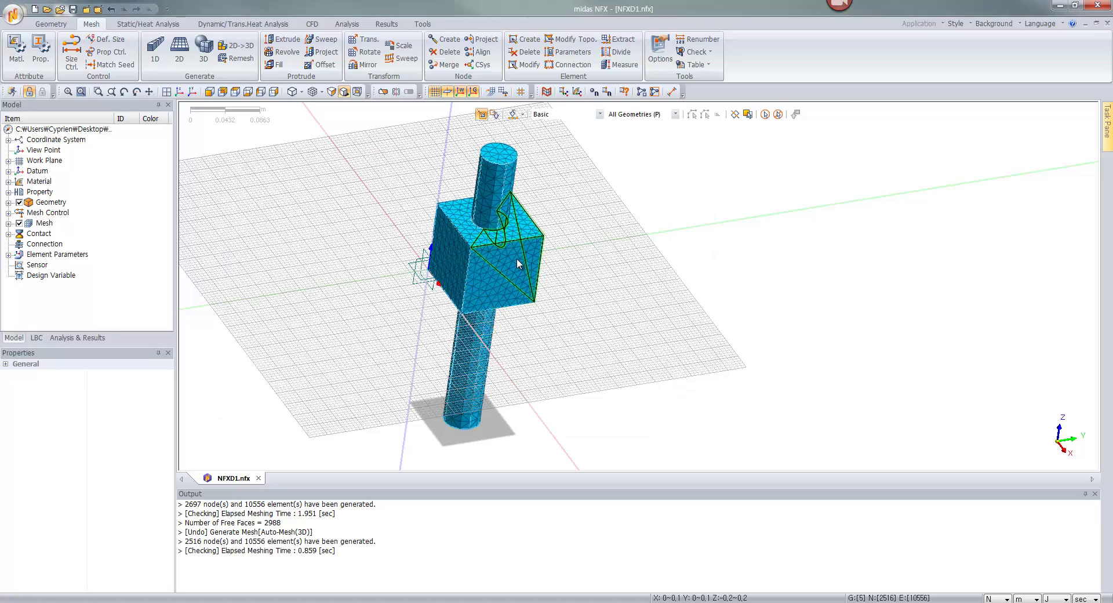
- Run a Free Faces topology check on the new mesh, inspect the 2672 free faces, and close it
middle_click_drag(516, 259, 511, 221)
scroll(517, 264, "up", 3)
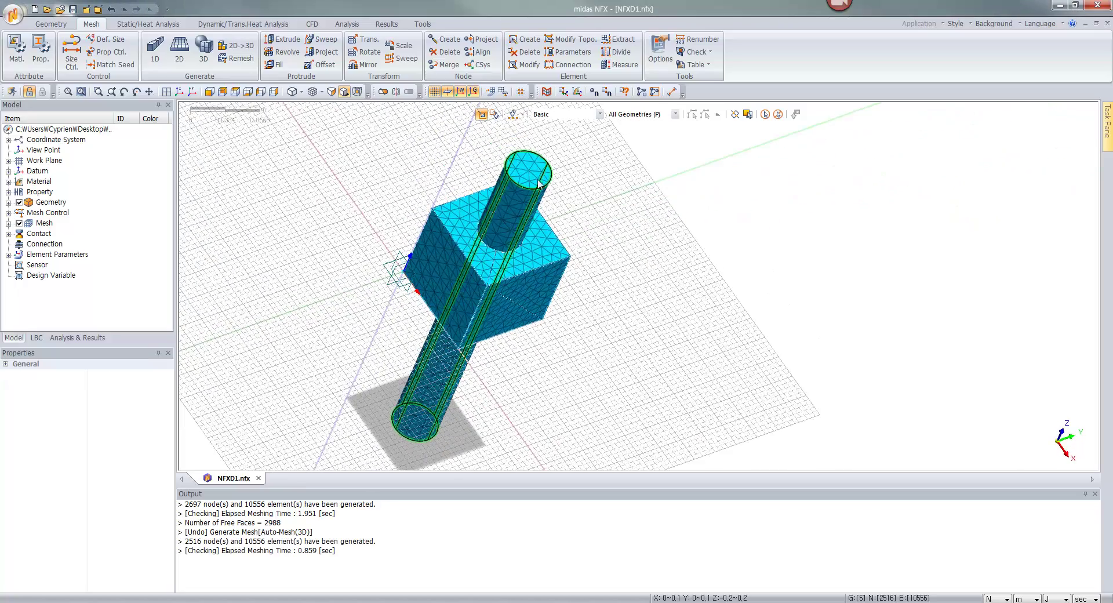
left_click(711, 53)
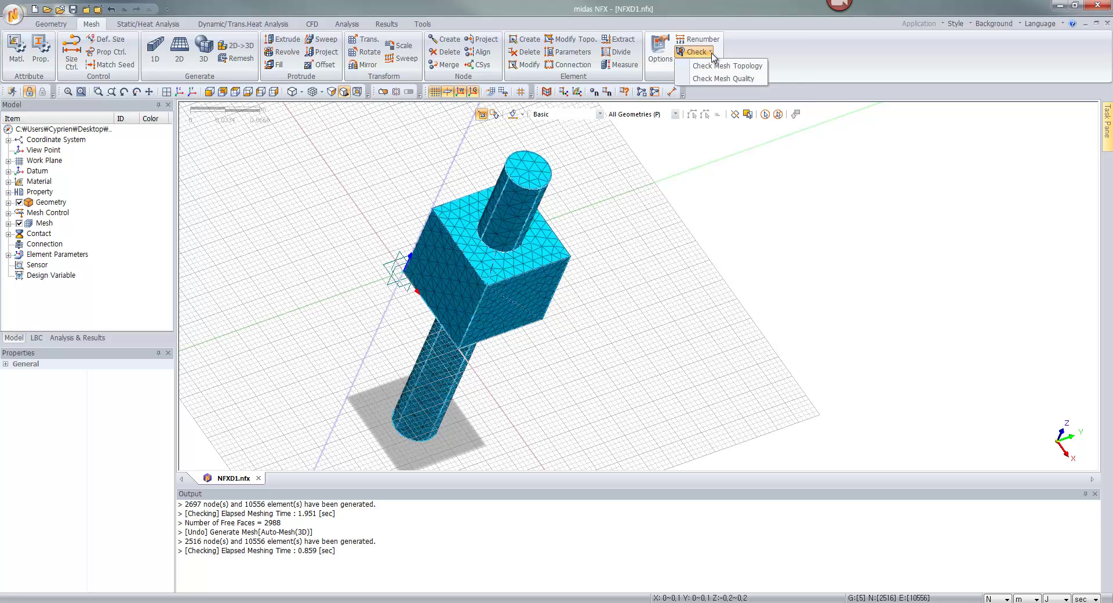
left_click(715, 66)
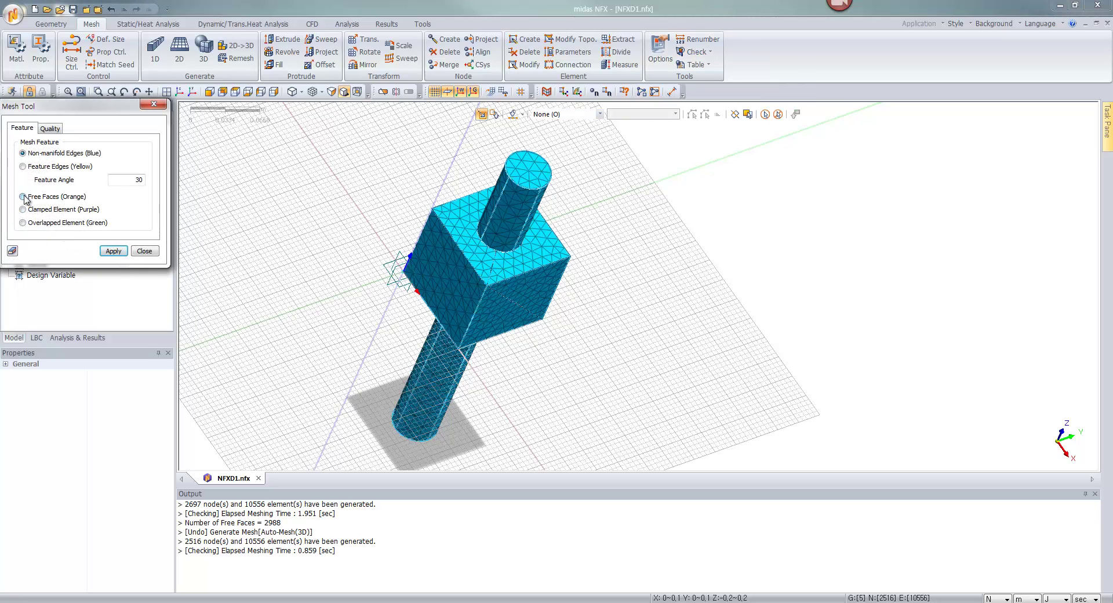
left_click(113, 251)
middle_click_drag(333, 219, 420, 281)
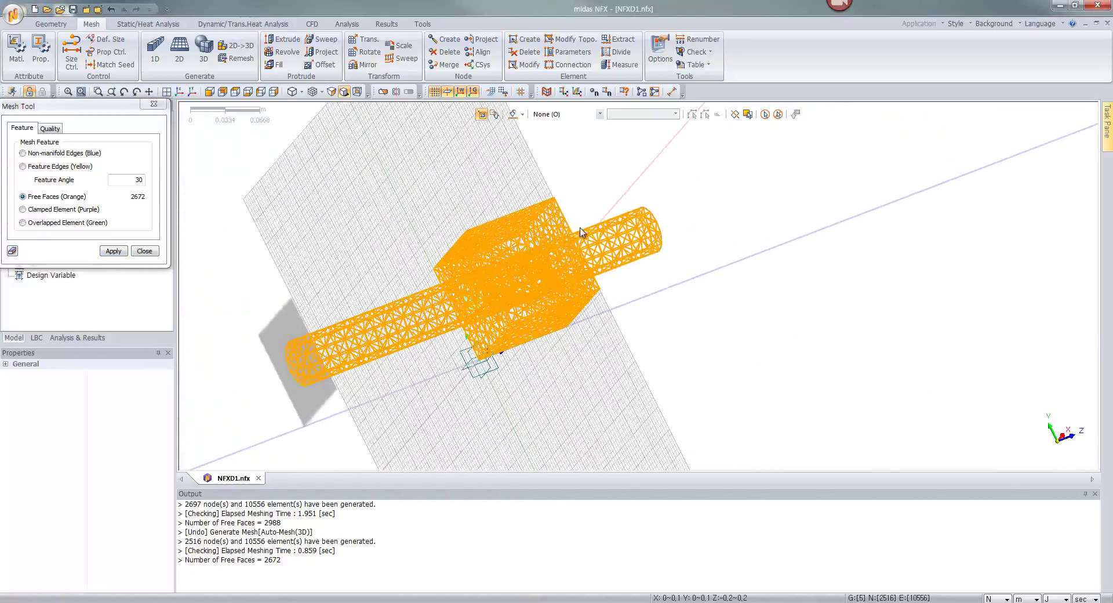
scroll(580, 231, "up", 4)
middle_click_drag(575, 237, 360, 267)
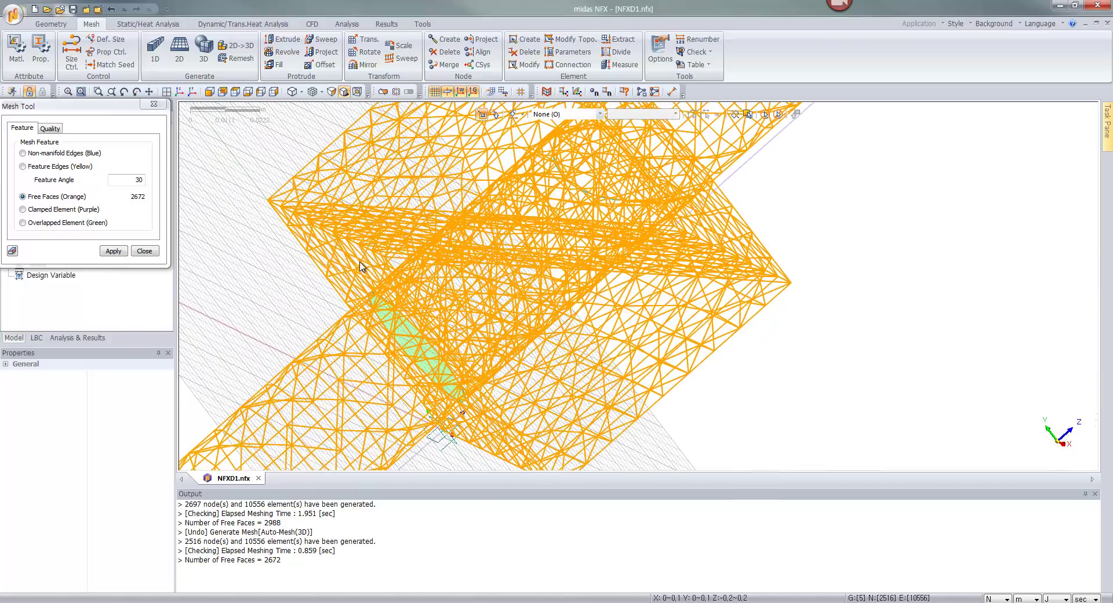
left_click(145, 251)
scroll(505, 266, "down", 3)
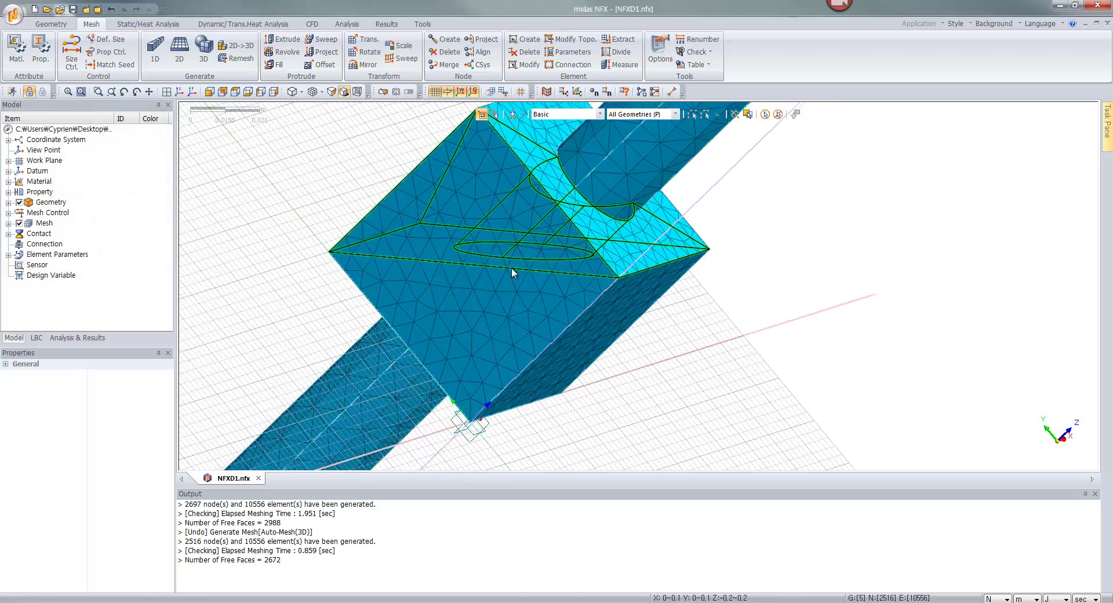
middle_click_drag(711, 239, 628, 216)
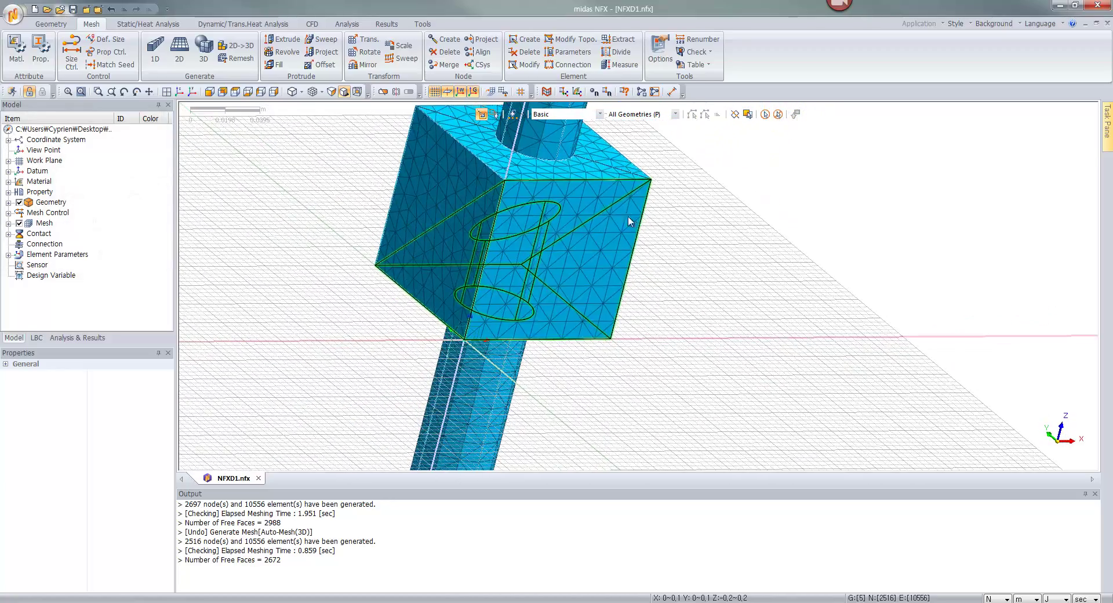
- Undo the previous mesh and tetra-mesh the selected wedge and box solids at element size 0.011
left_click(111, 10)
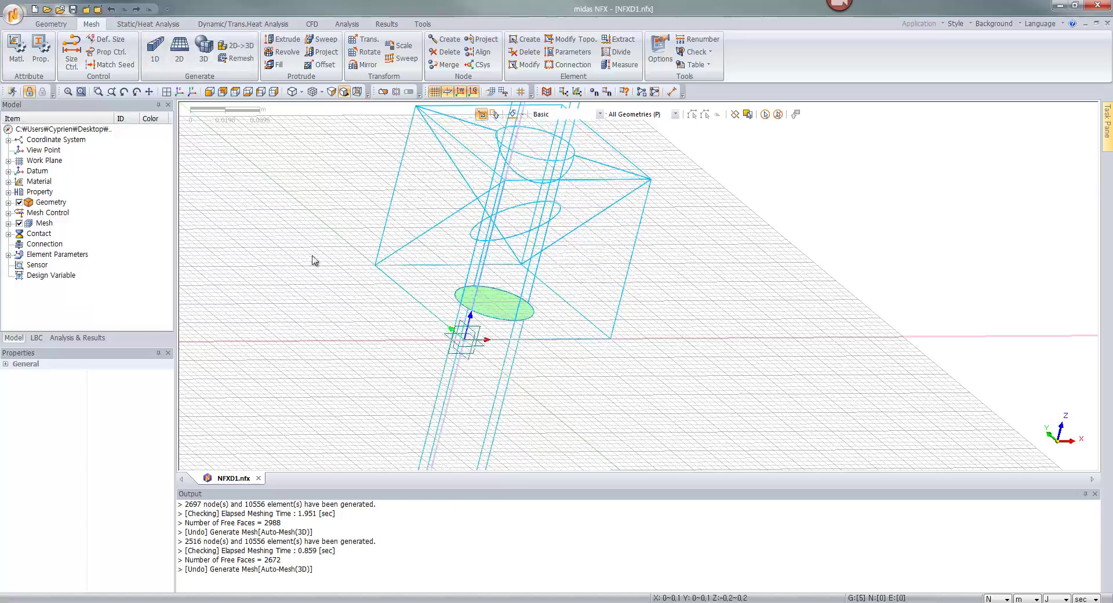
middle_click_drag(313, 259, 375, 136)
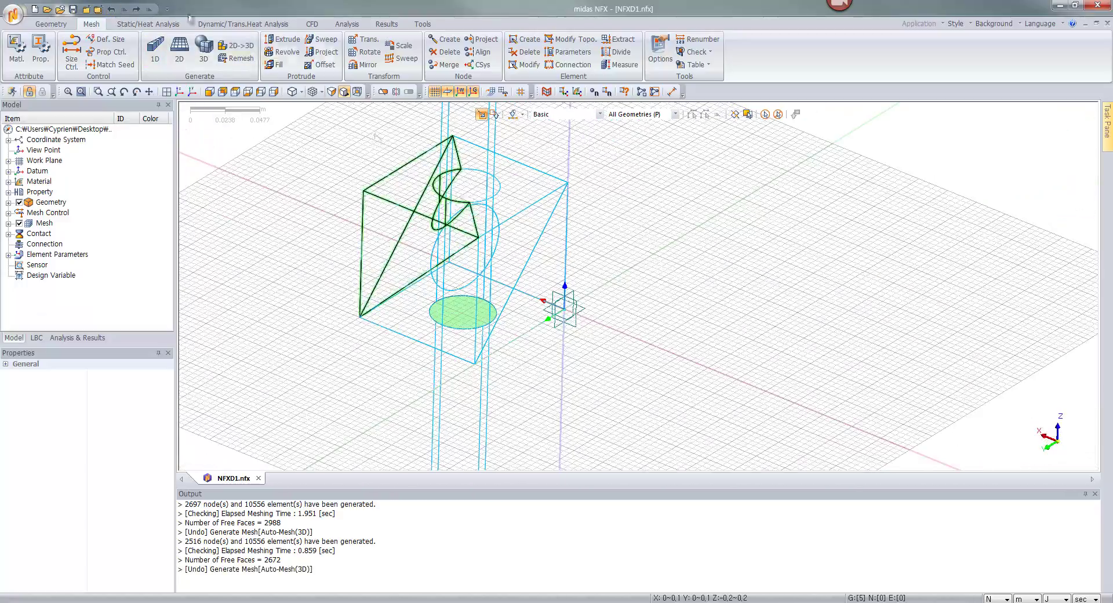
left_click(204, 53)
left_click_drag(135, 112, 194, 140)
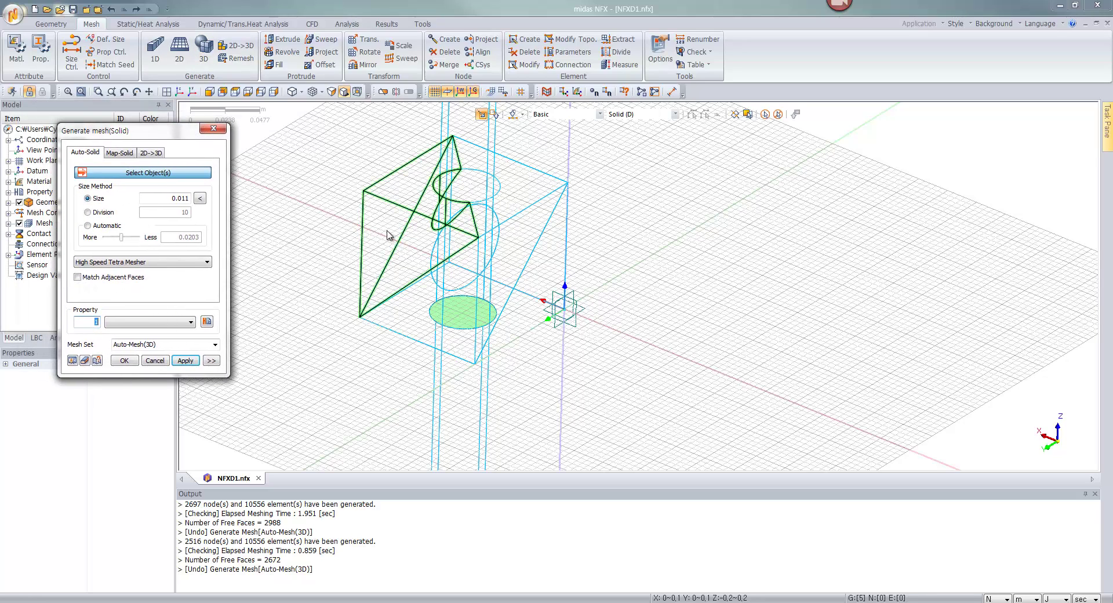
left_click(389, 238)
left_click(377, 254)
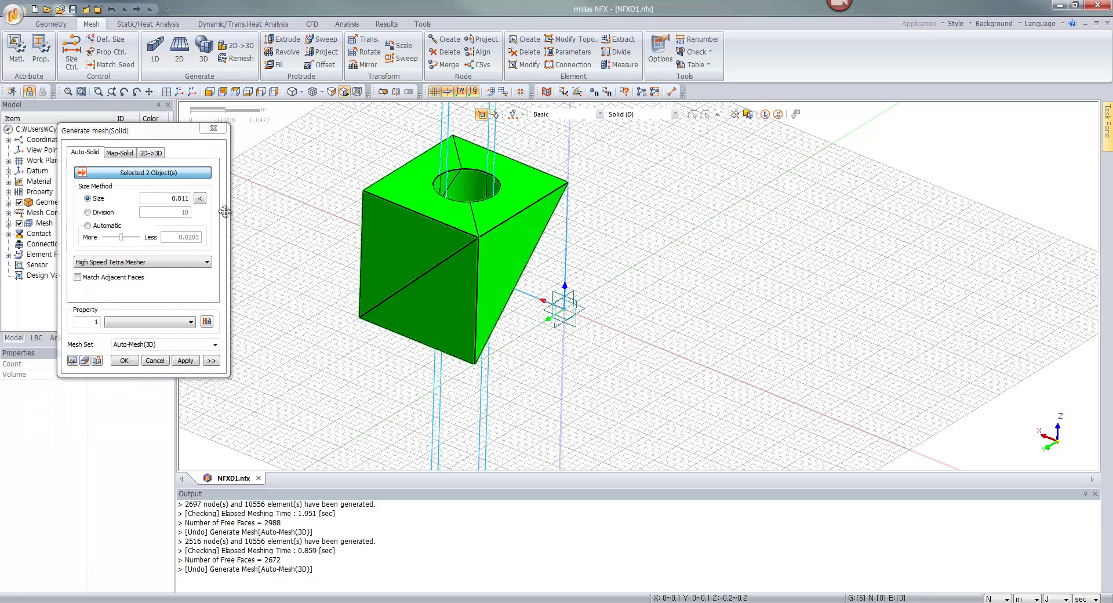
left_click(211, 360)
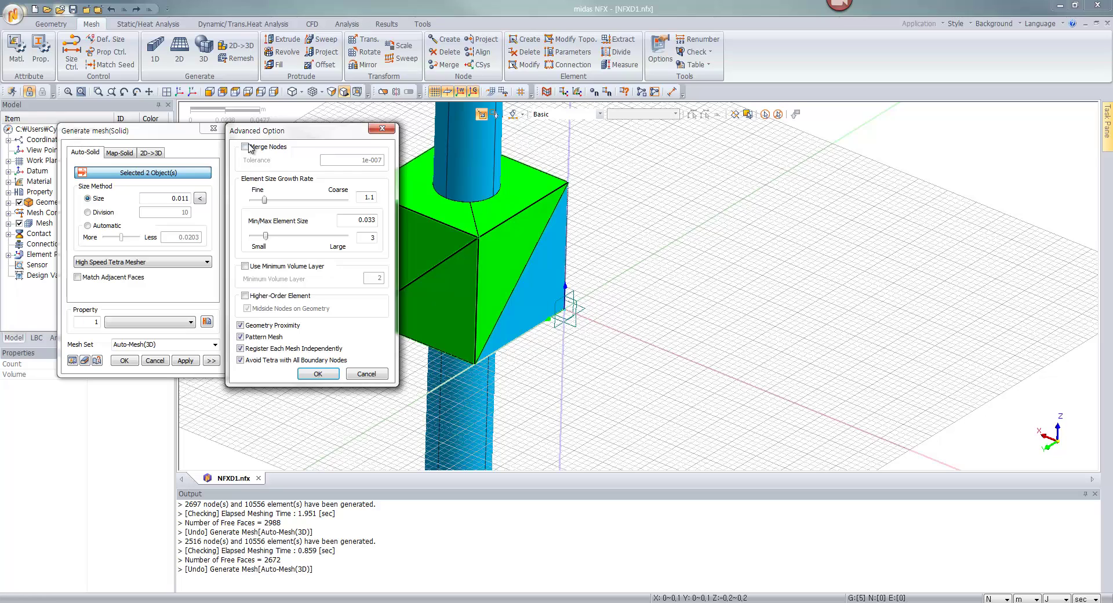
left_click(317, 373)
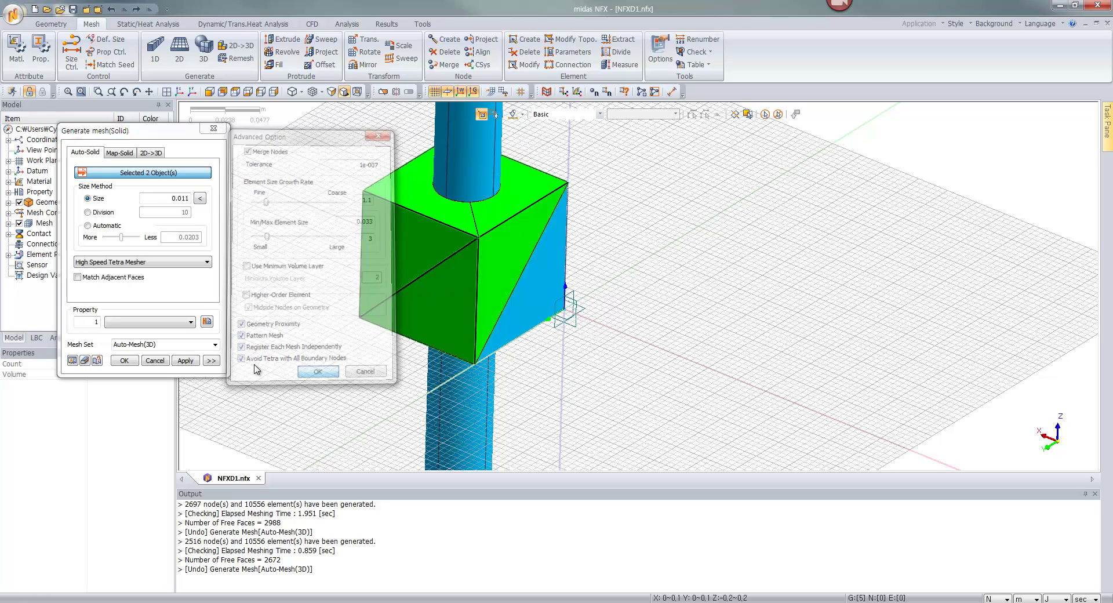
left_click(185, 360)
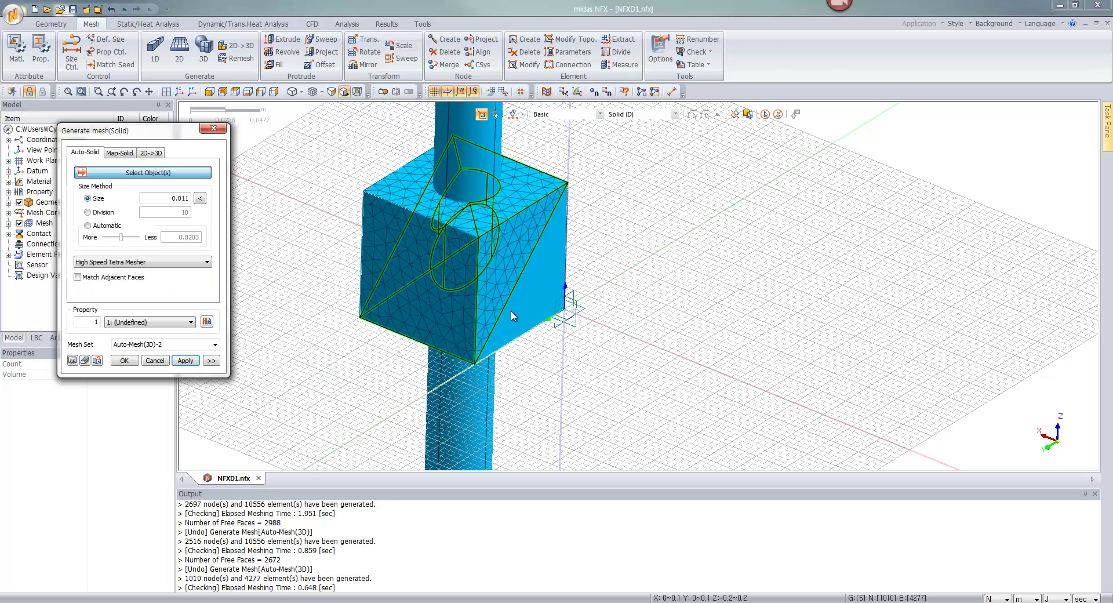
- Tetra-mesh the two box parts, then undo that mesh
middle_click_drag(513, 310, 442, 275)
left_click(381, 263)
left_click(371, 260)
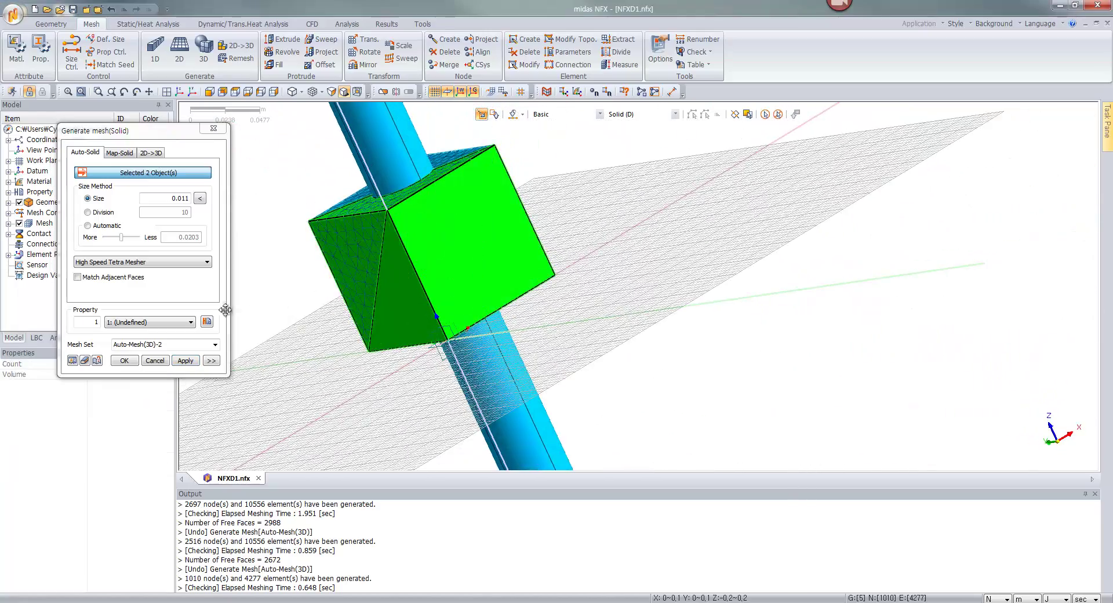
left_click(185, 361)
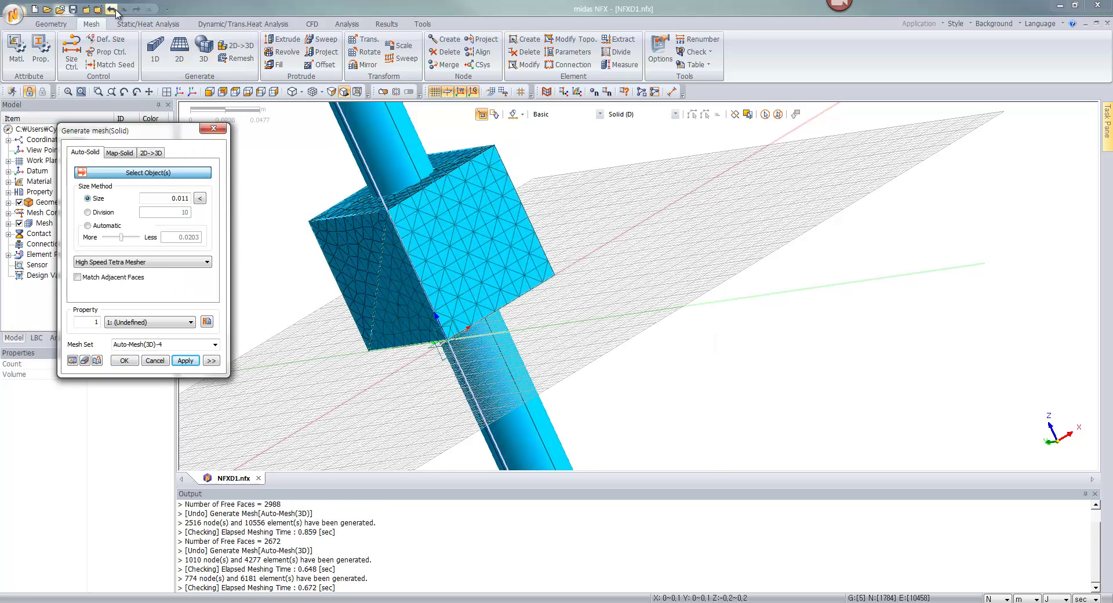
key("ctrl+z")
- Tetra-mesh the box alone with the advanced options applied
left_click(401, 267)
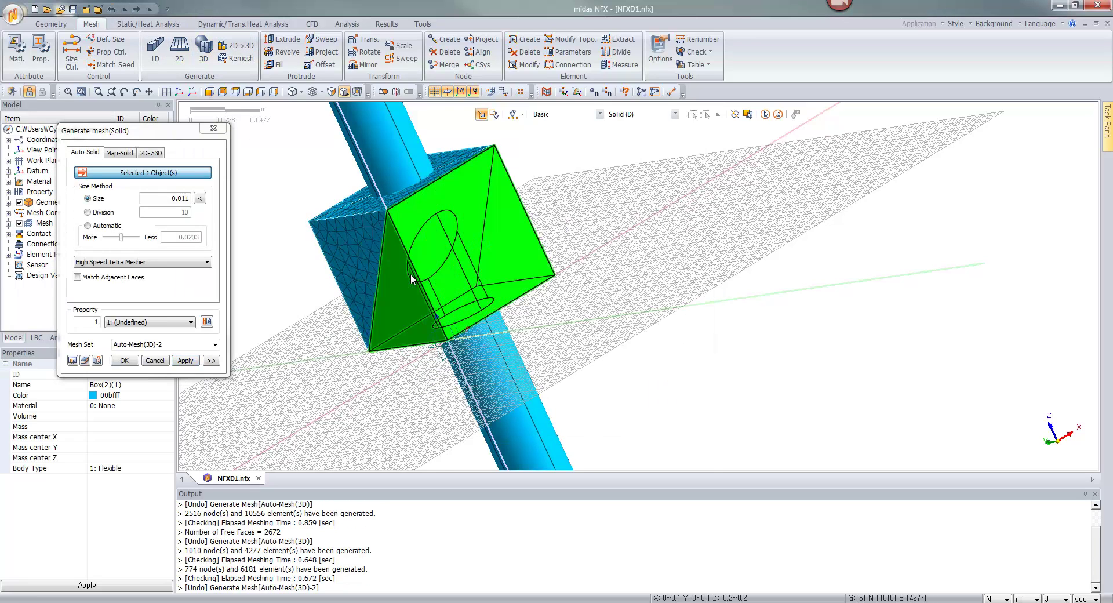
left_click(211, 360)
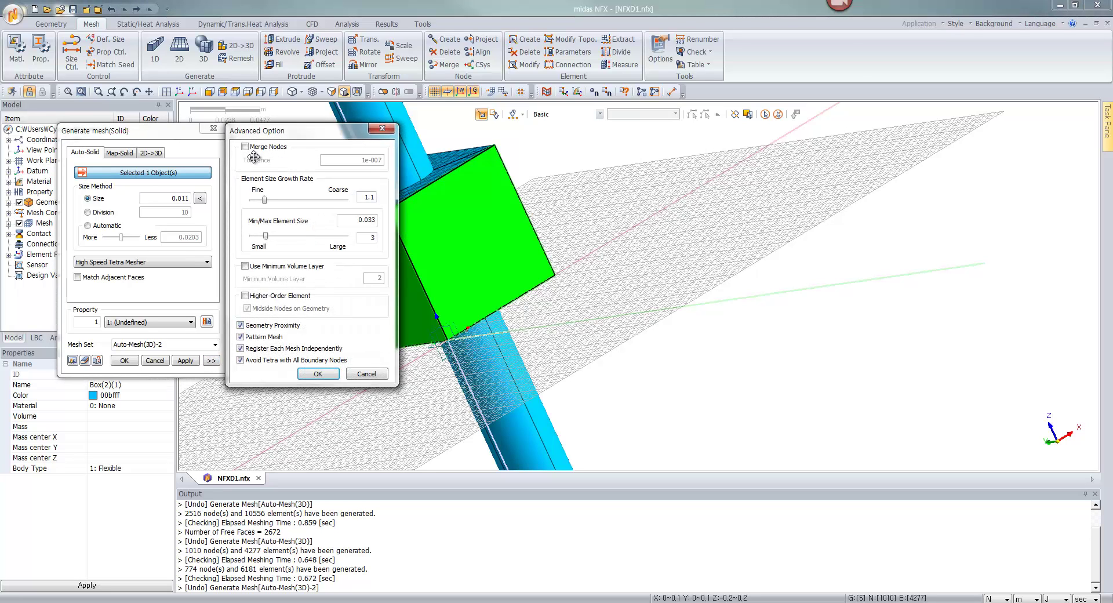
left_click(318, 374)
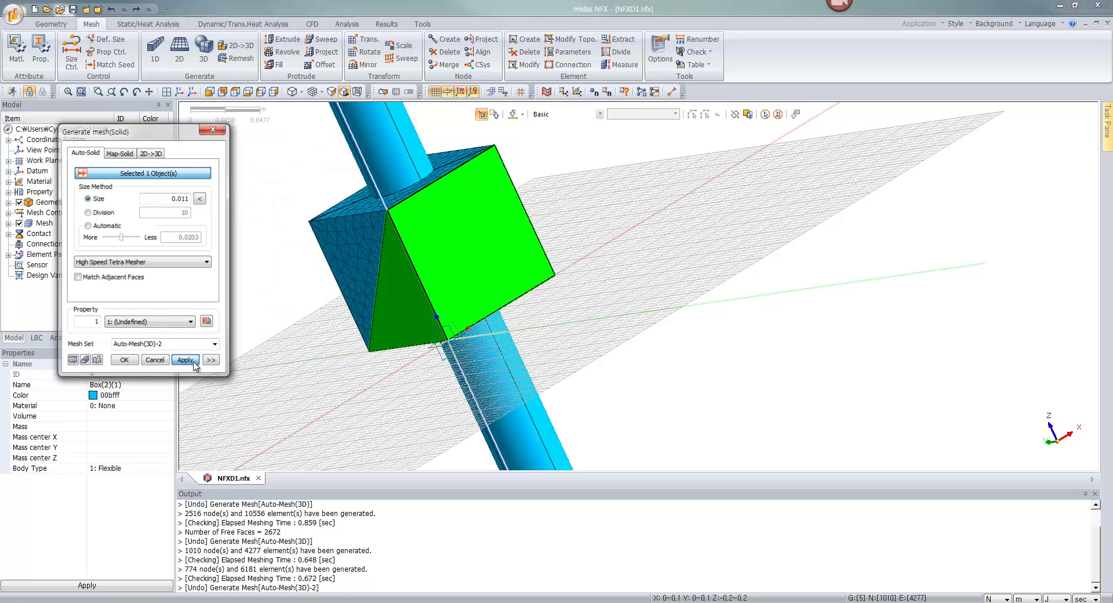
left_click(185, 360)
- Tetra-mesh the cylinder Extrude(1) as its own mesh, giving 2894 elements
middle_click_drag(395, 250, 451, 200)
left_click(499, 238)
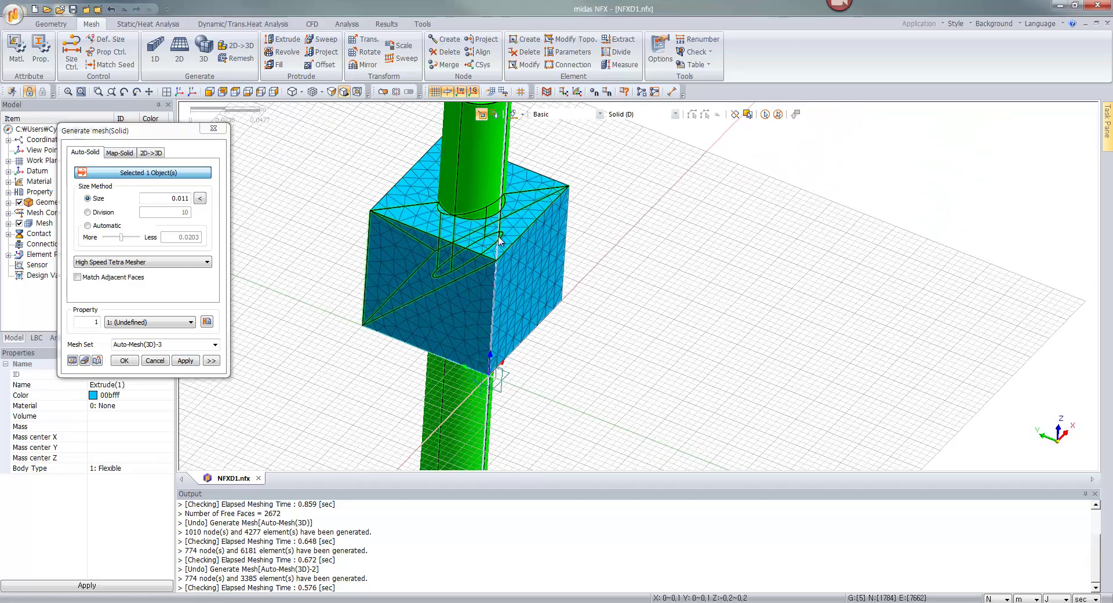
left_click(184, 361)
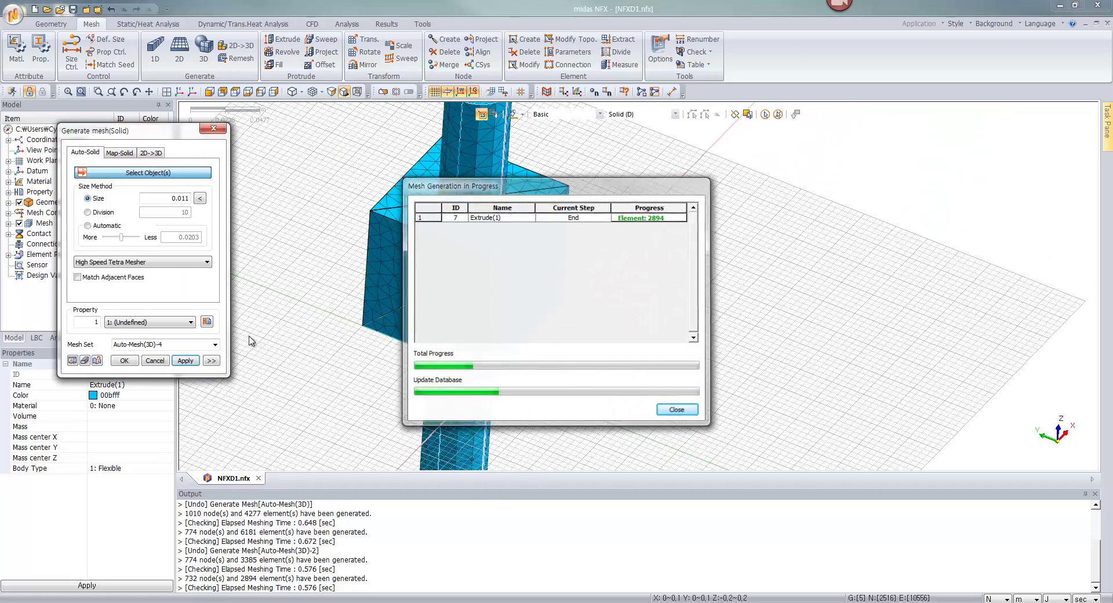
left_click(152, 363)
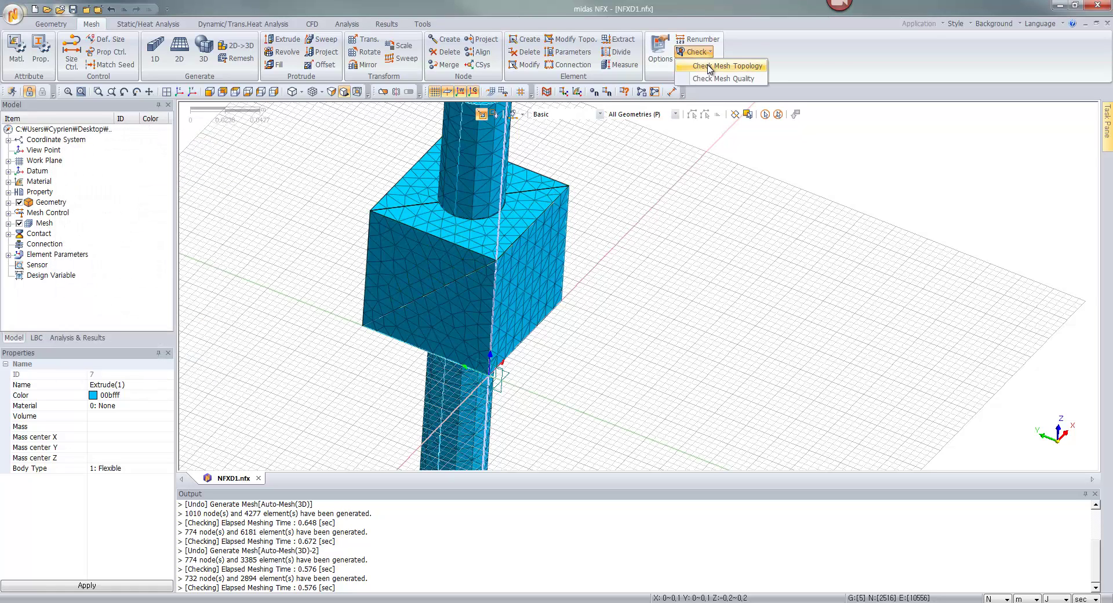
- Check the separately meshed parts for free faces, showing 2672
left_click(710, 67)
left_click(111, 250)
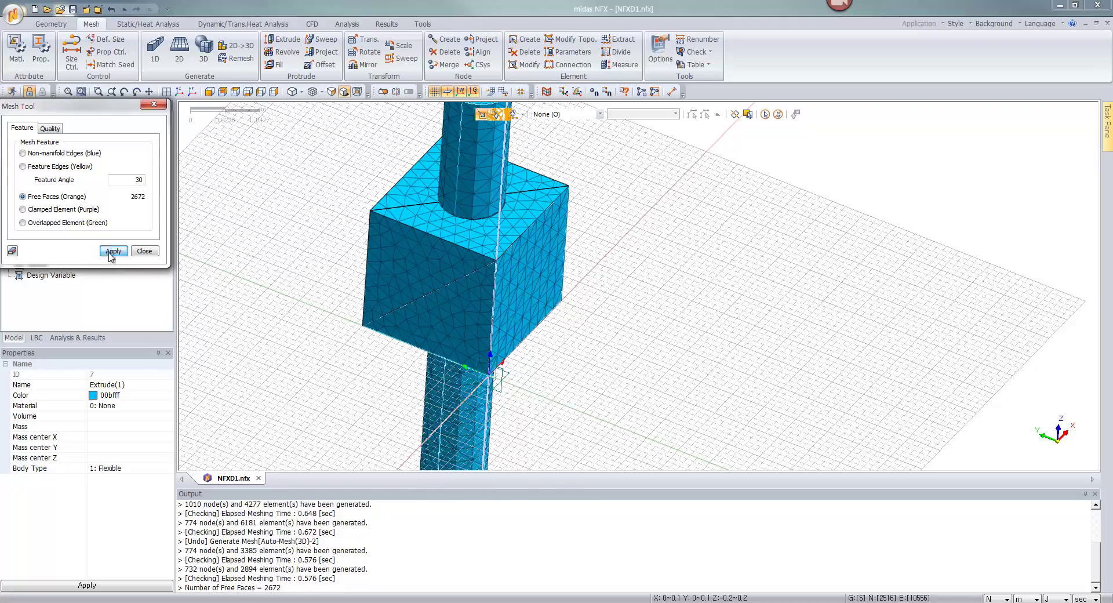
middle_click_drag(324, 203, 495, 255)
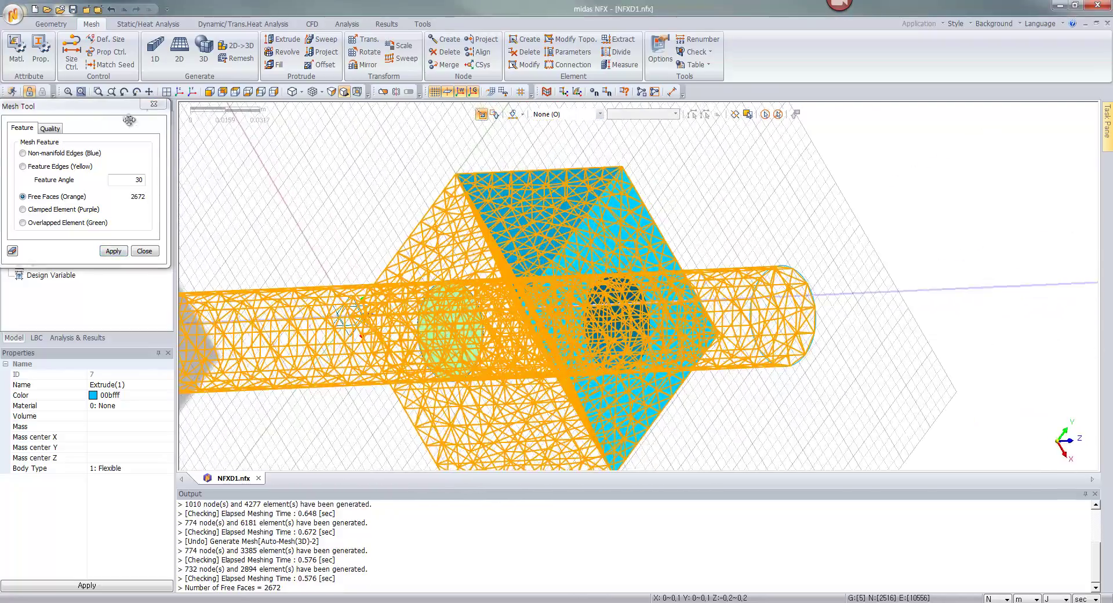
left_click(153, 104)
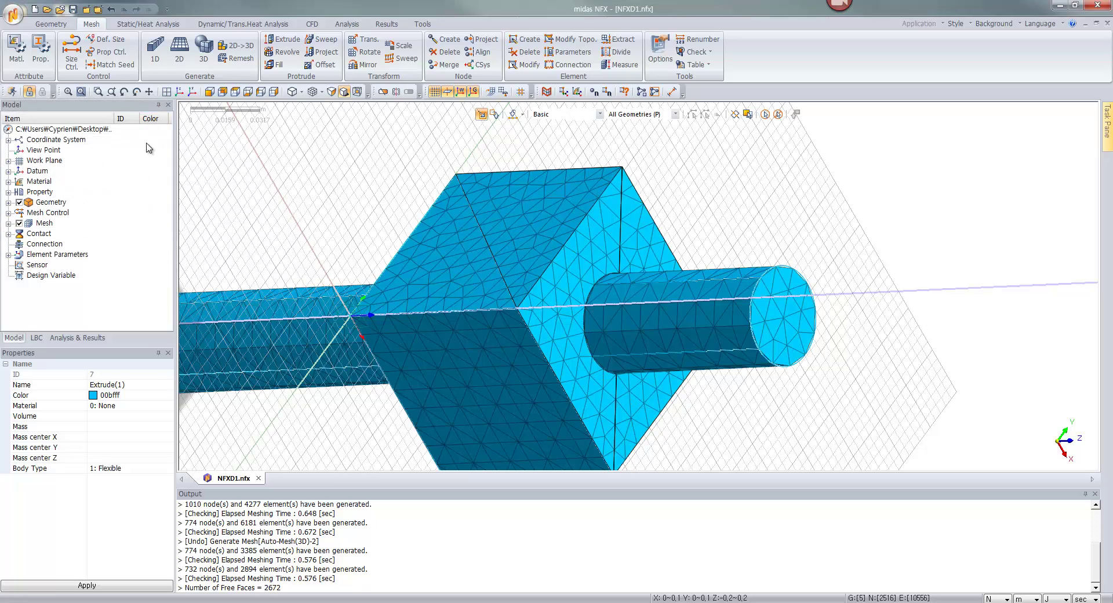
- Hide the geometry and rerun the Free Faces check with only the mesh visible
left_click(19, 202)
left_click(701, 52)
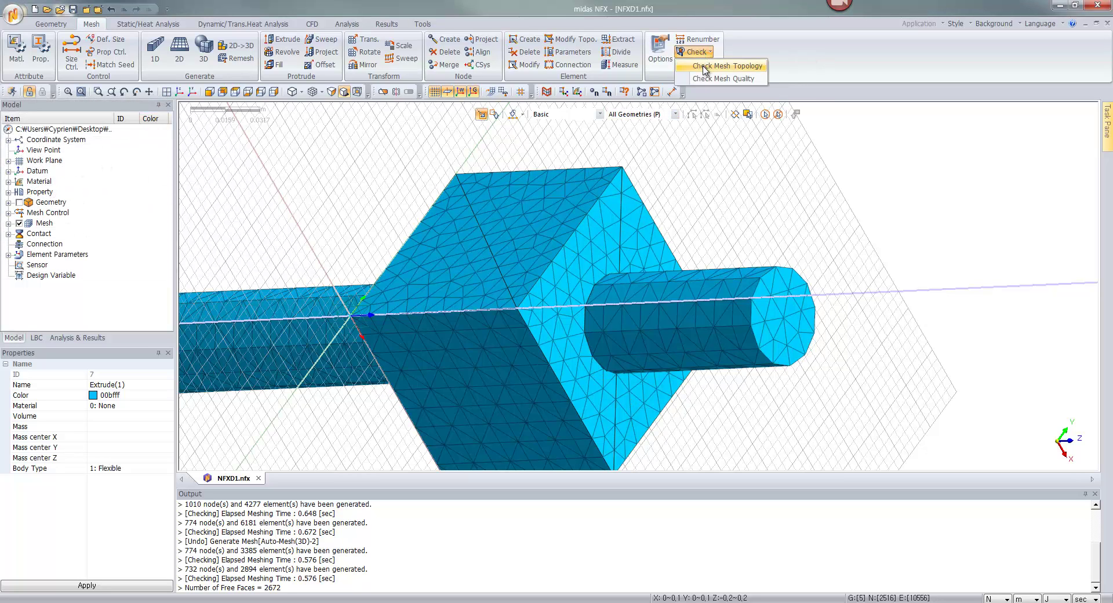
left_click(705, 66)
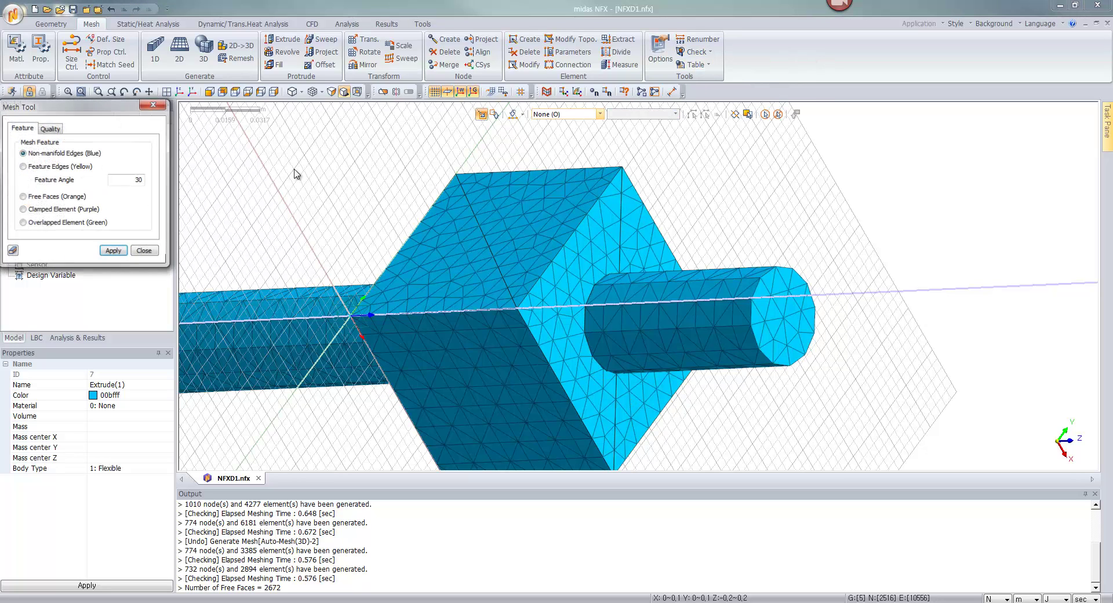
left_click(112, 251)
middle_click_drag(325, 302, 627, 216)
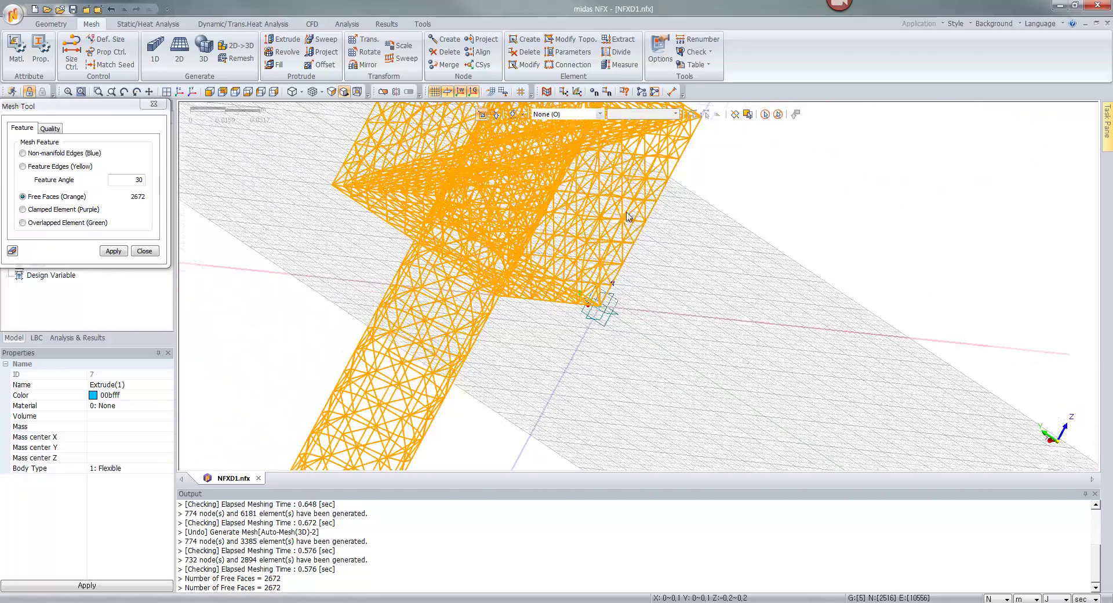
left_click(144, 251)
mouse_move(355, 248)
middle_mouse_down()
mouse_move(472, 226)
mouse_move(445, 237)
mouse_move(357, 223)
middle_mouse_up()
- Undo the cylinder and box meshes and show the geometry again
left_click(112, 10)
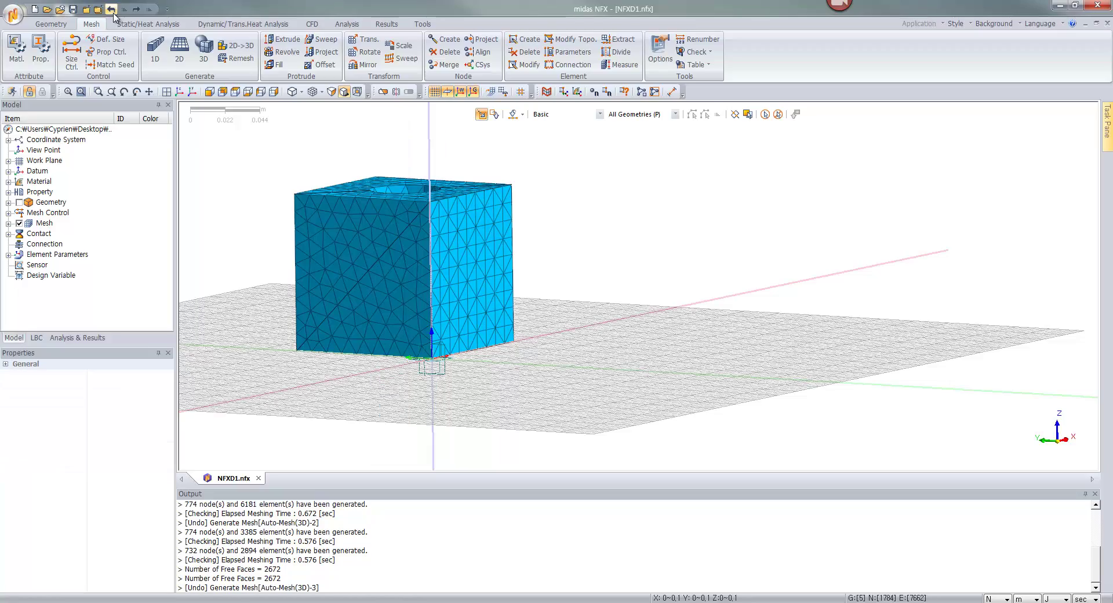
left_click(112, 11)
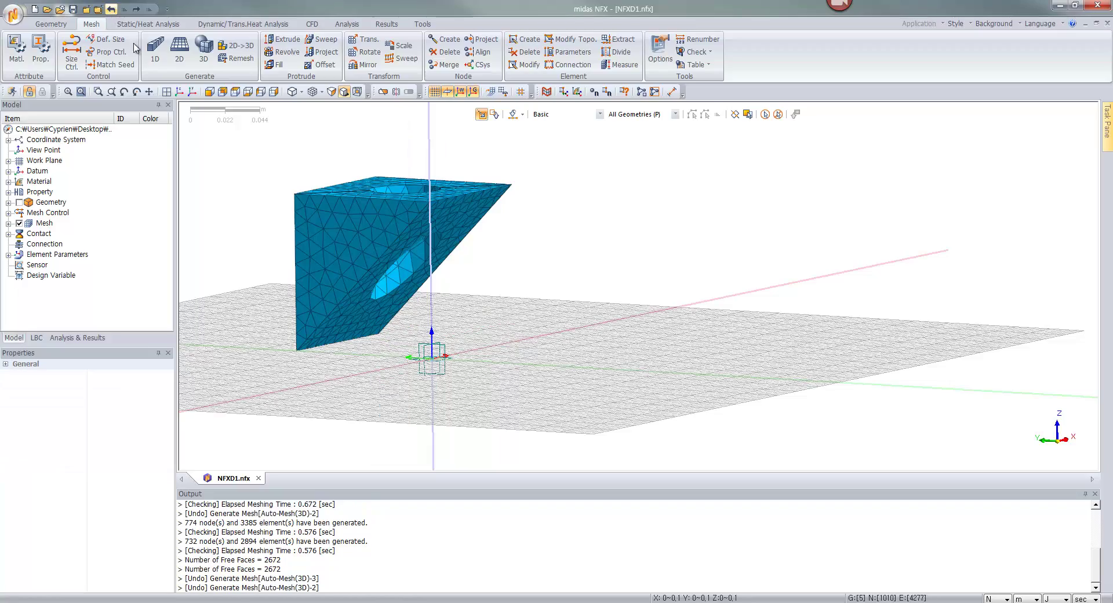
left_click(19, 202)
mouse_move(330, 242)
middle_mouse_down()
mouse_move(318, 266)
mouse_move(313, 247)
middle_mouse_up()
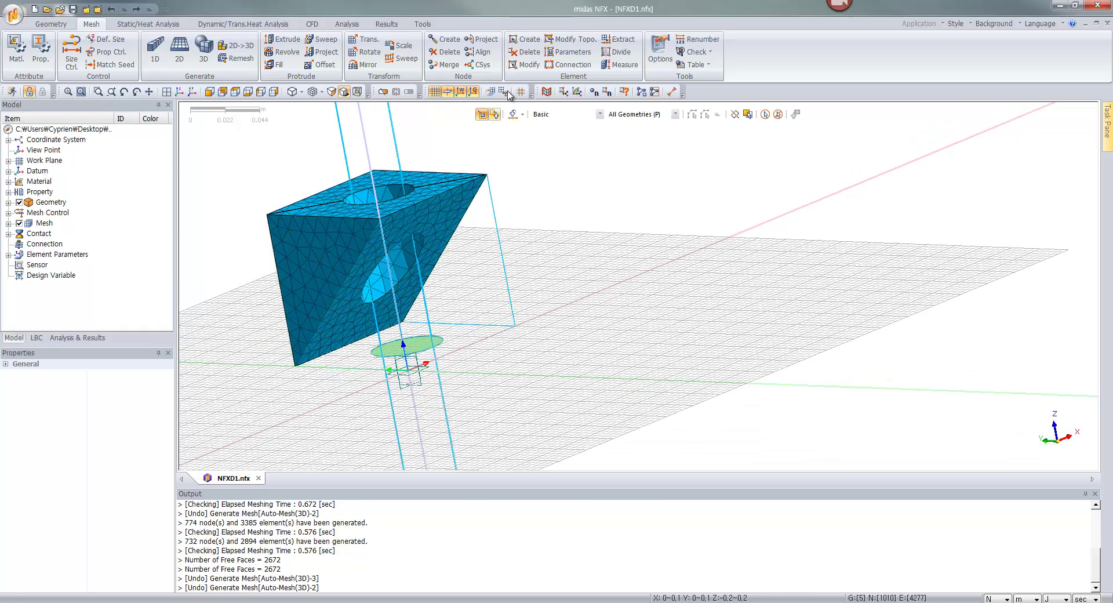
- Re-mesh Box(2)(1) with Match Adjacent Faces and Merge Nodes, giving 703 nodes and 3441 elements
left_click(200, 52)
left_click(413, 265)
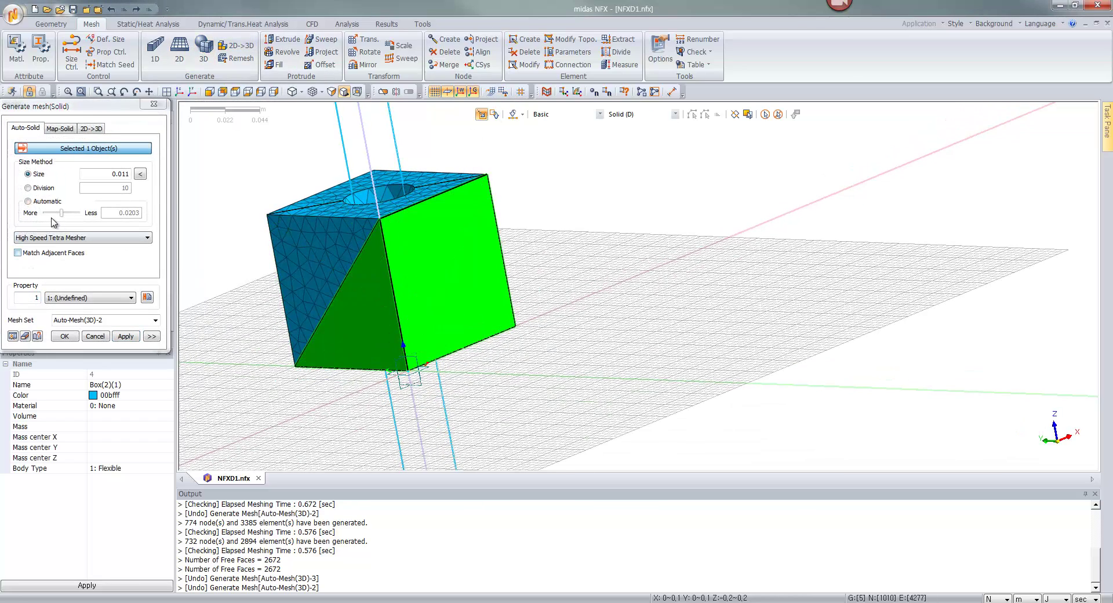
left_click(30, 251)
left_click(151, 337)
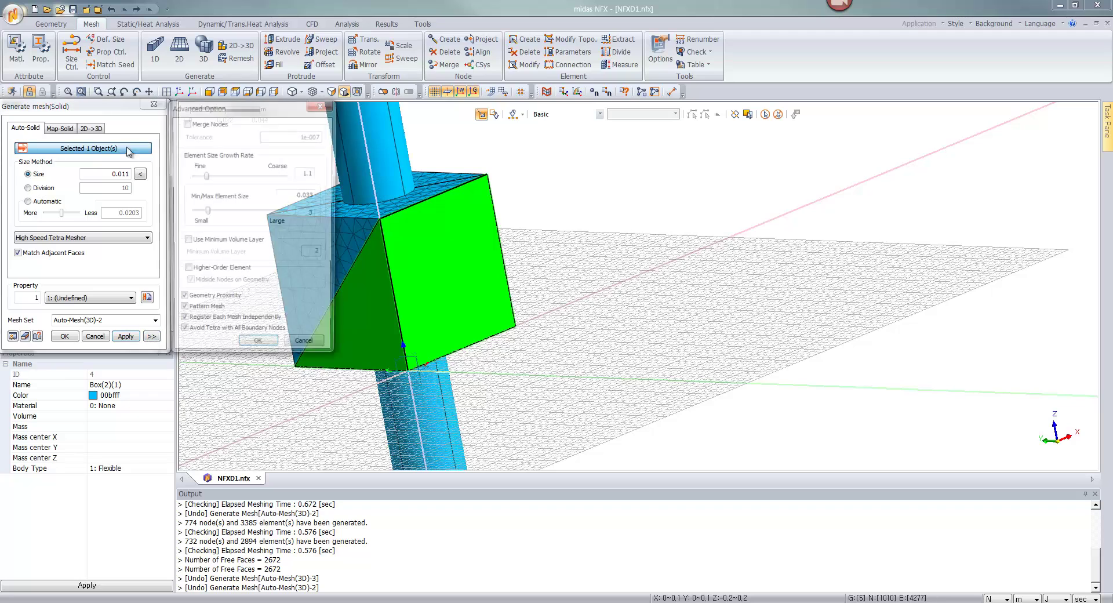
left_click(253, 349)
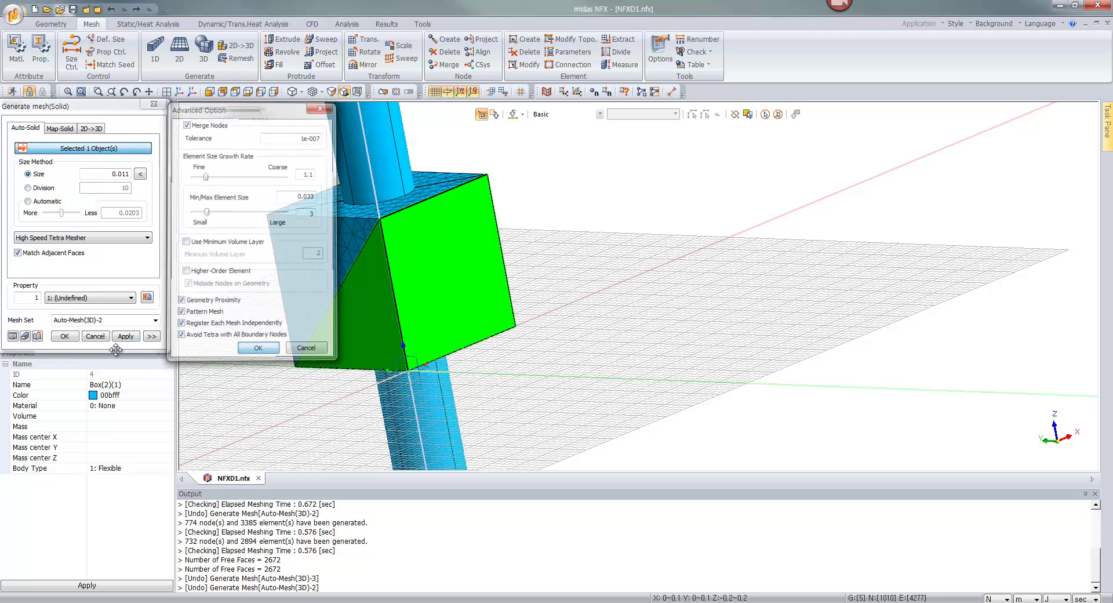
left_click(125, 336)
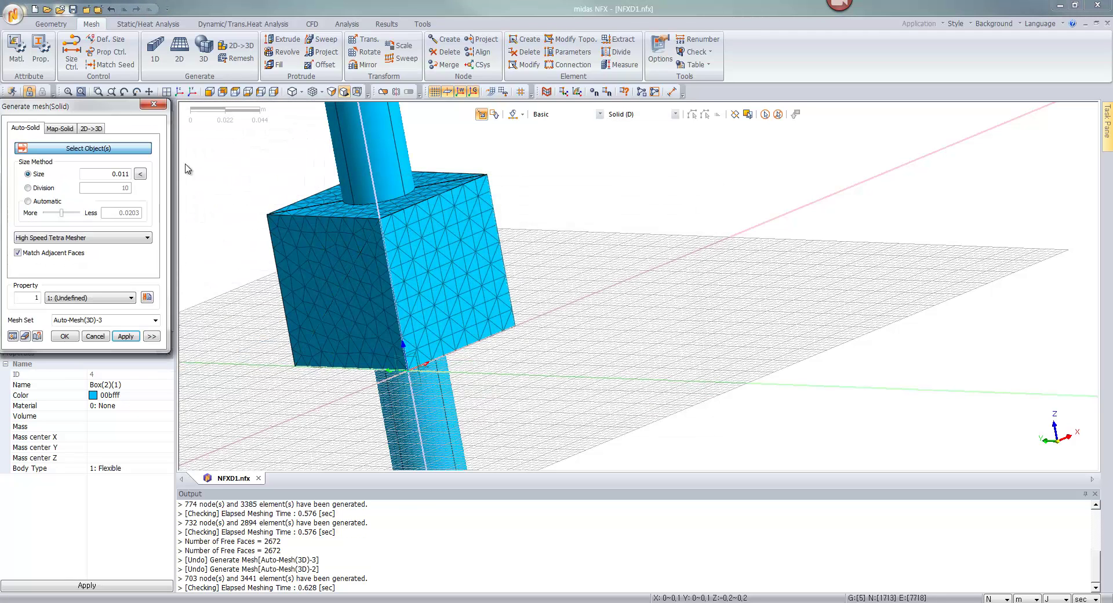
left_click(153, 106)
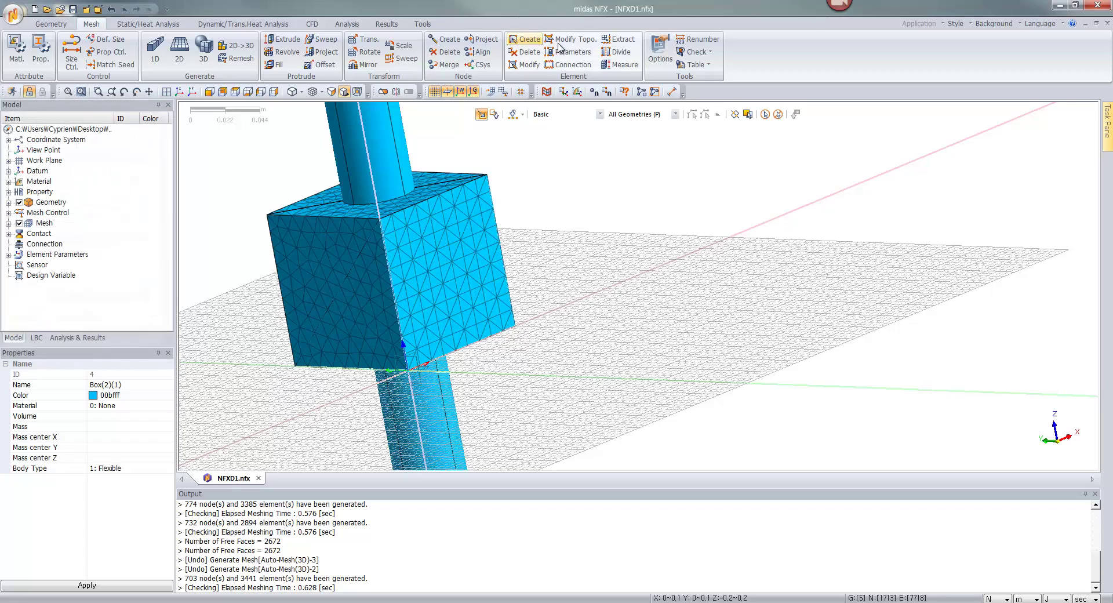
- Run a Free Faces check on the matched mesh, now showing 1332 free faces
left_click(698, 52)
left_click(703, 65)
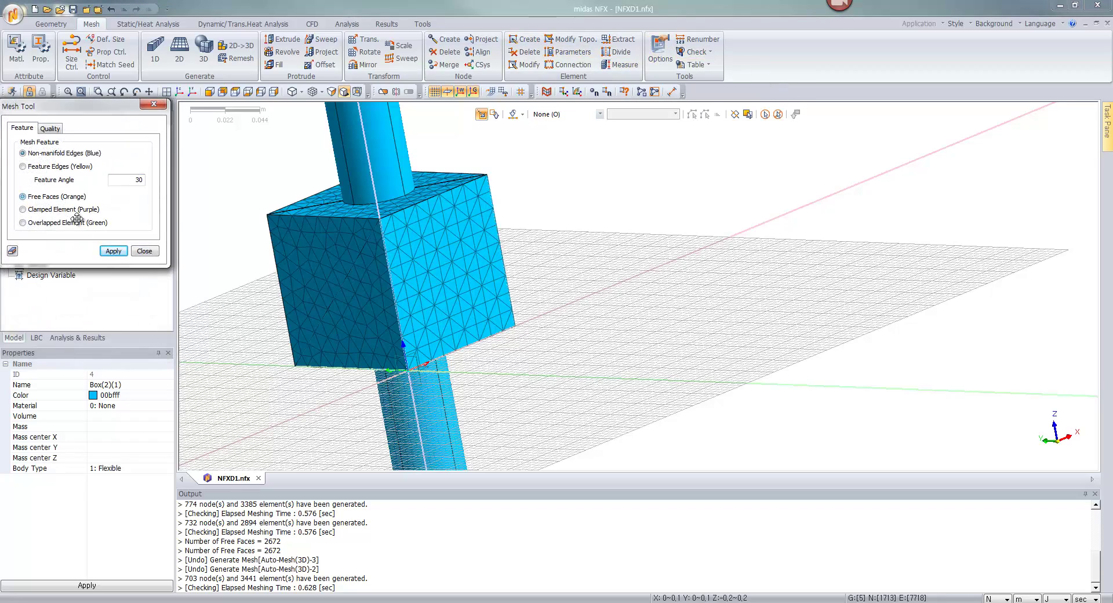
left_click(109, 251)
middle_click_drag(260, 244, 151, 165)
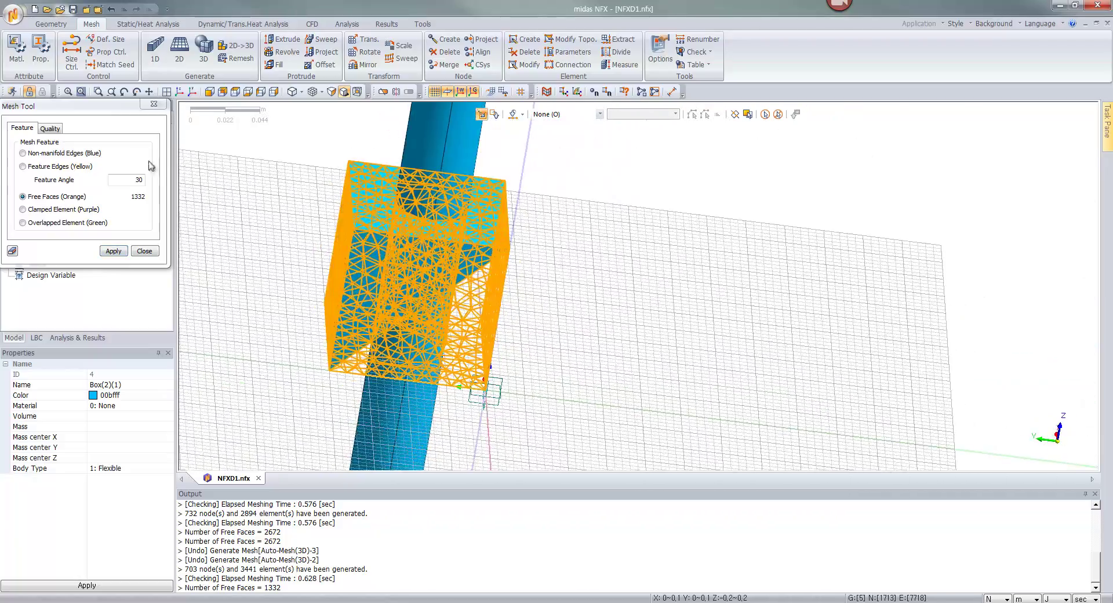
left_click(153, 105)
- Hide the geometry and recheck free faces with only the mesh displayed
left_click(19, 202)
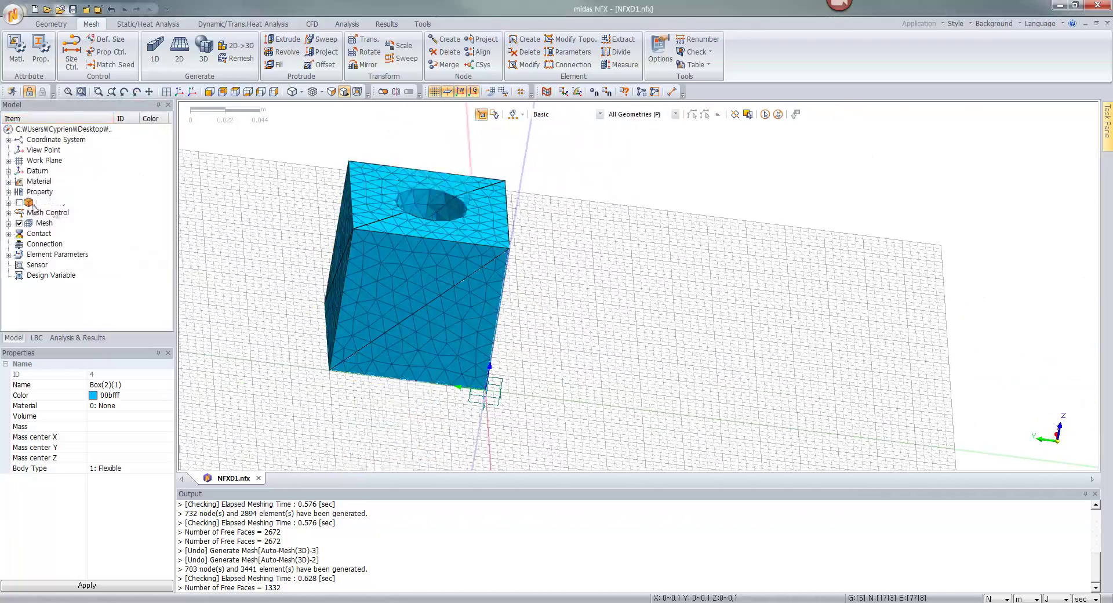
left_click(706, 53)
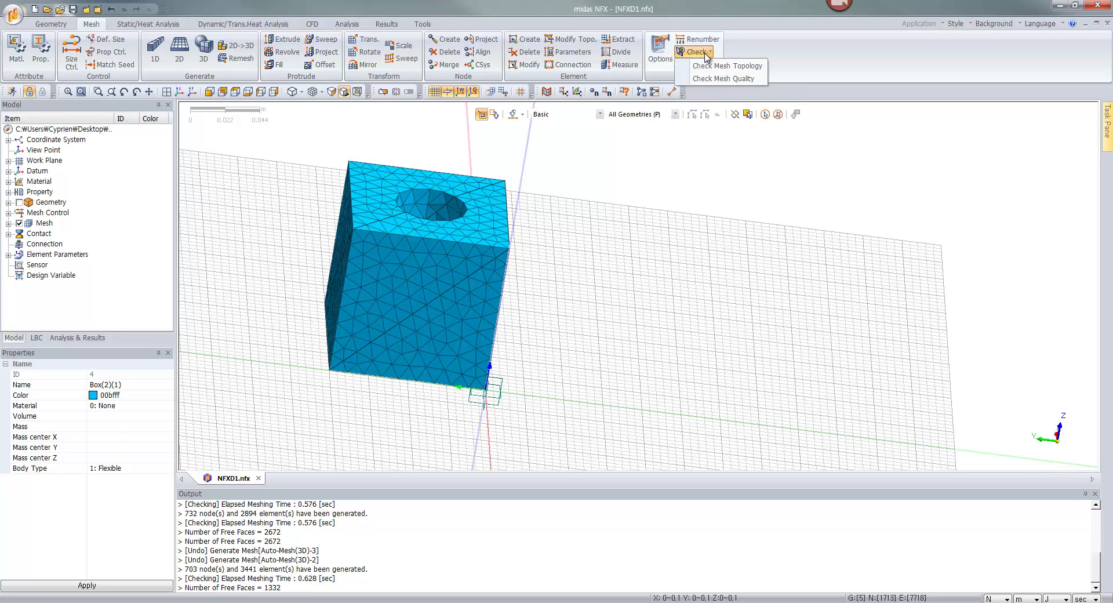
left_click(710, 65)
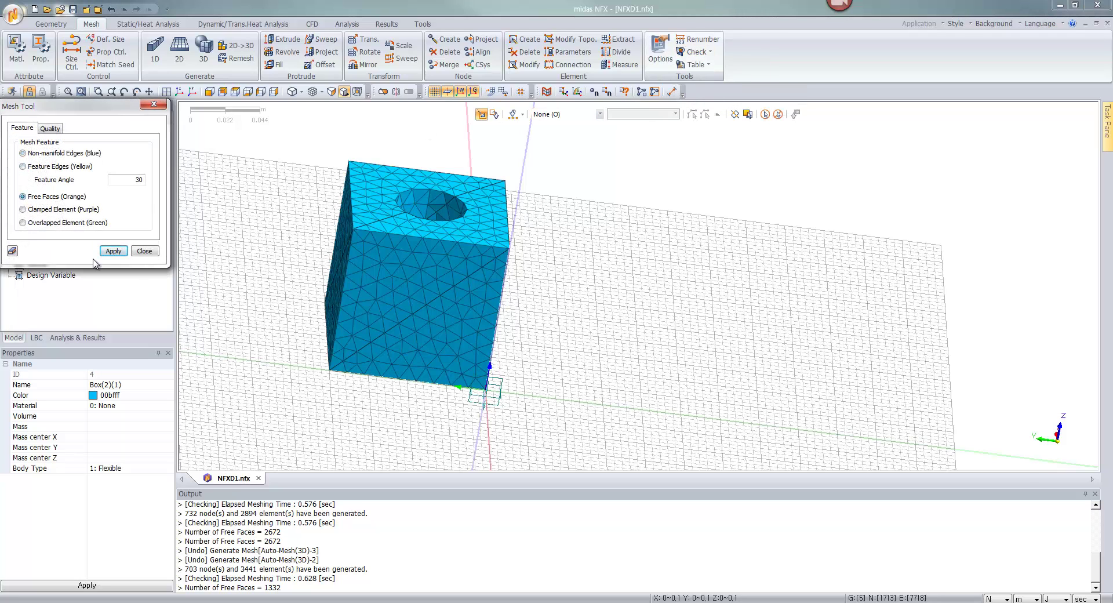
left_click(113, 250)
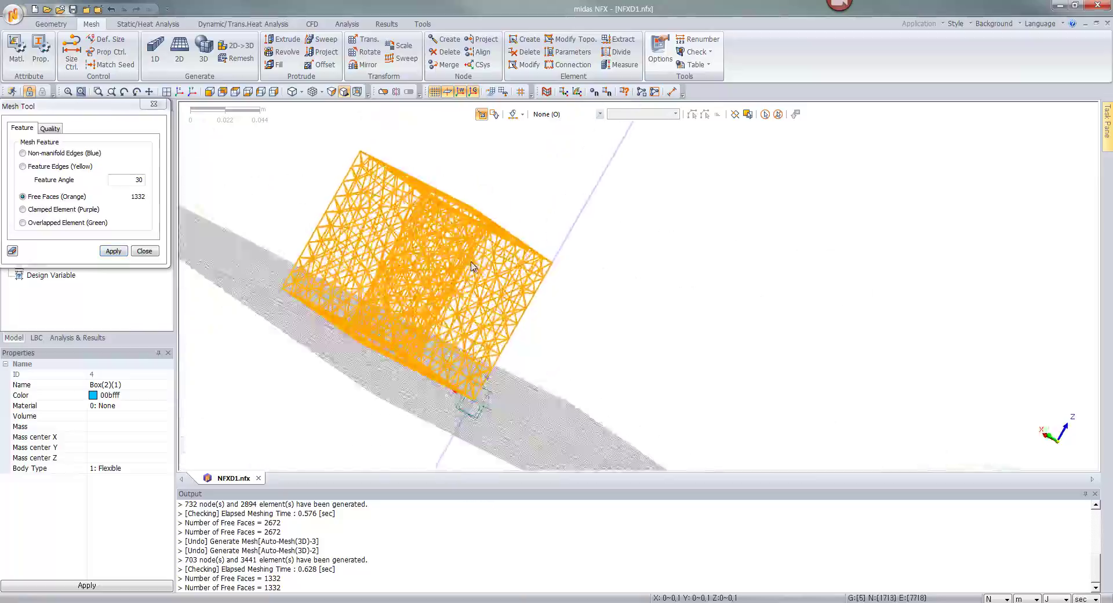